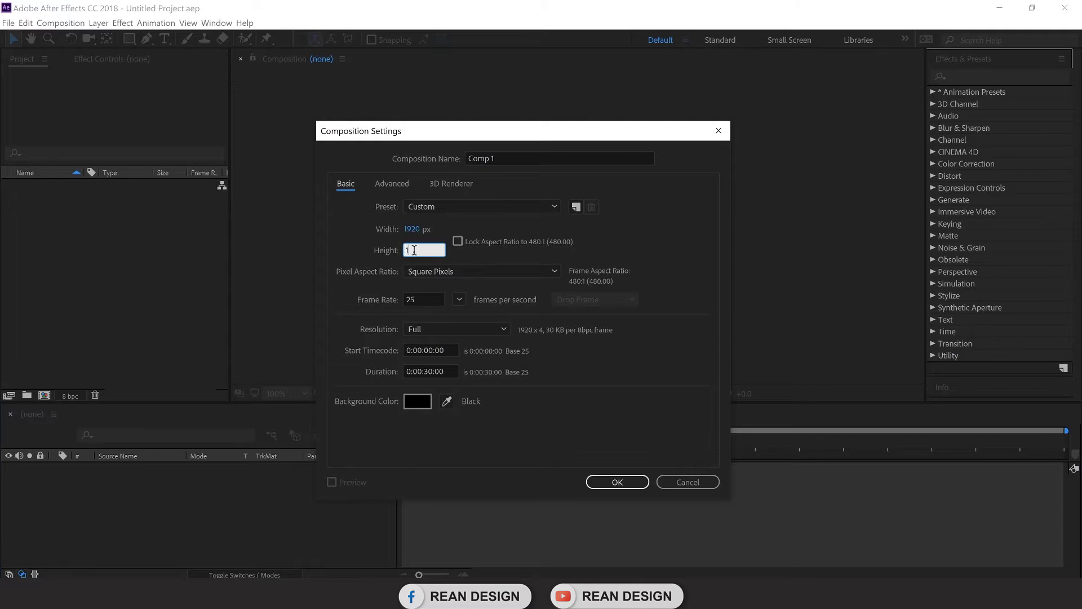
Create composition Comp 1 at 1920 × 1080 px, 25 fps and 30 seconds long.
click(577, 405)
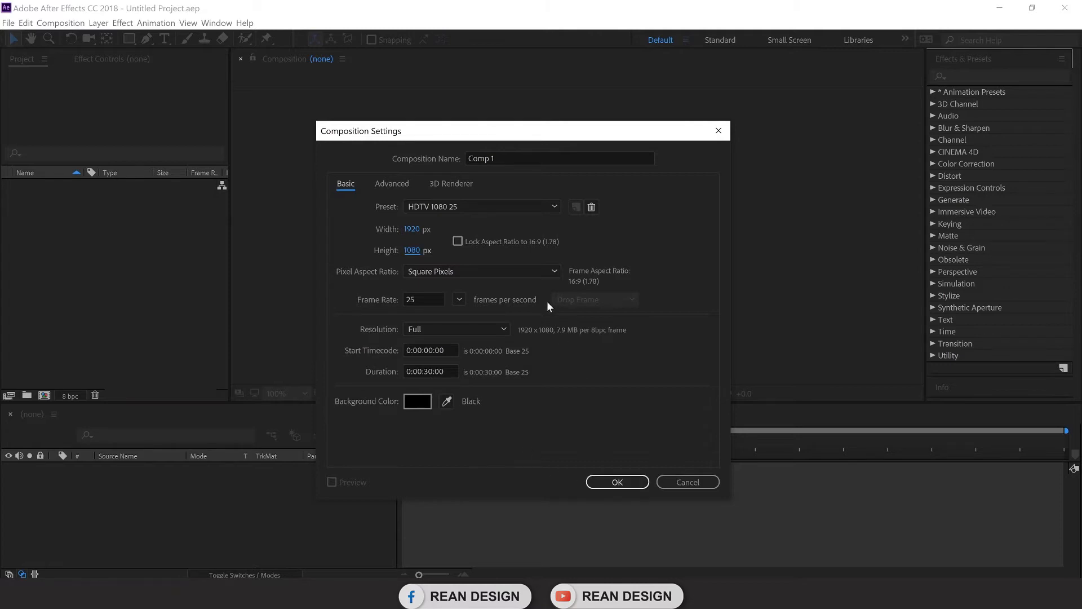
click(610, 478)
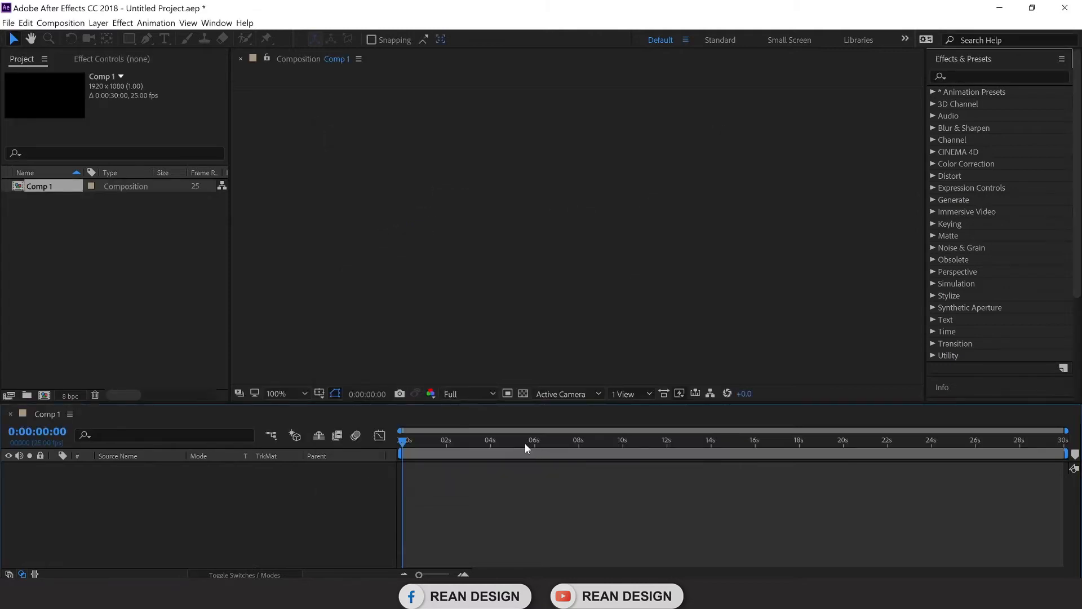
Import 50000.jpg into Comp 1 as a layer and enlarge it to about half the frame width.
double_click(80, 246)
double_click(276, 128)
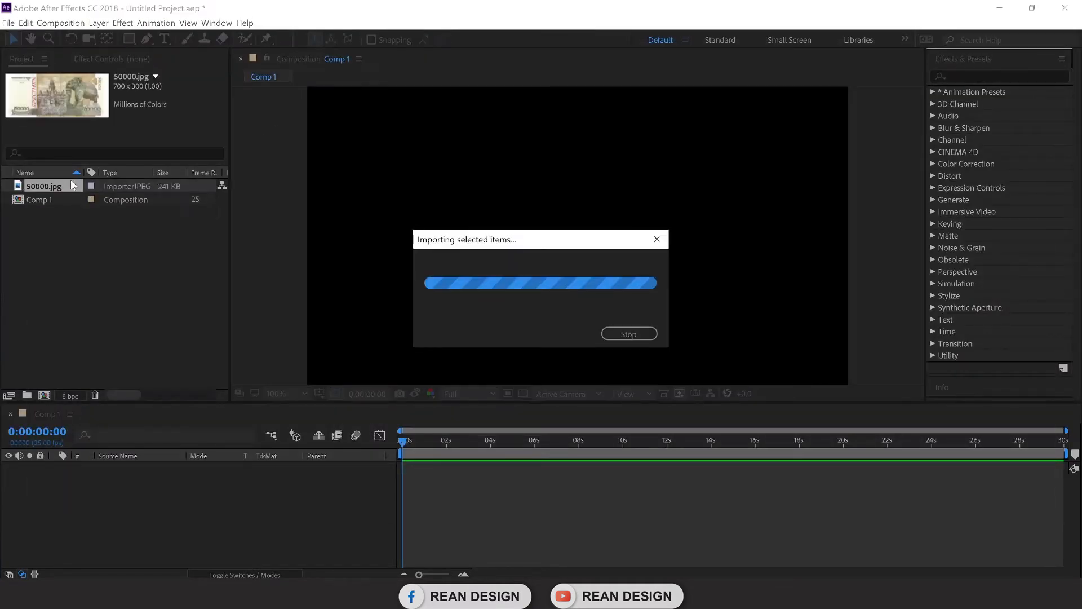
drag(44, 186, 94, 492)
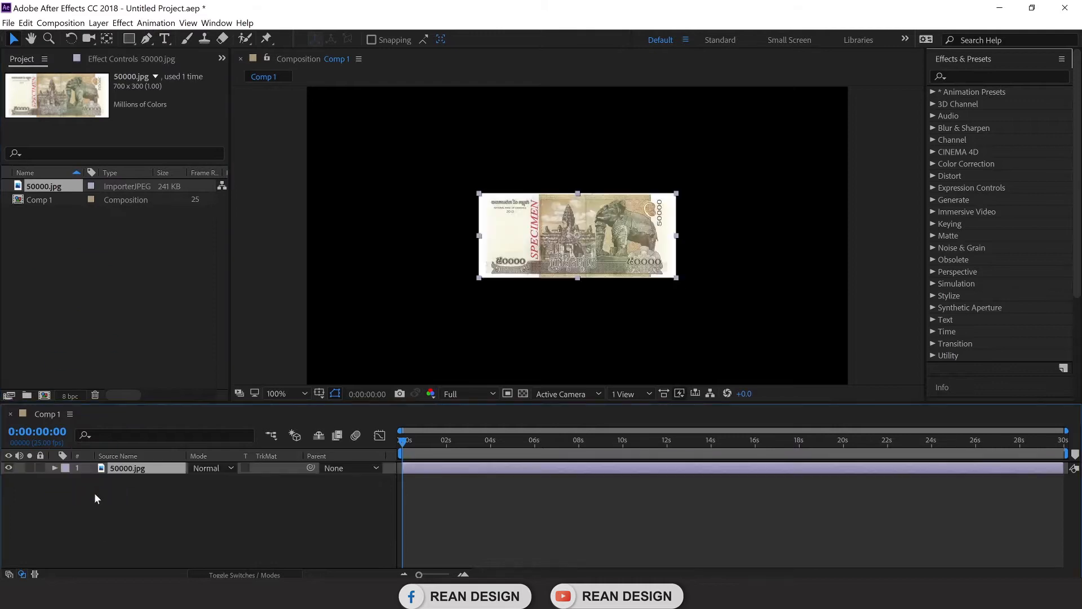
drag(677, 278, 721, 302)
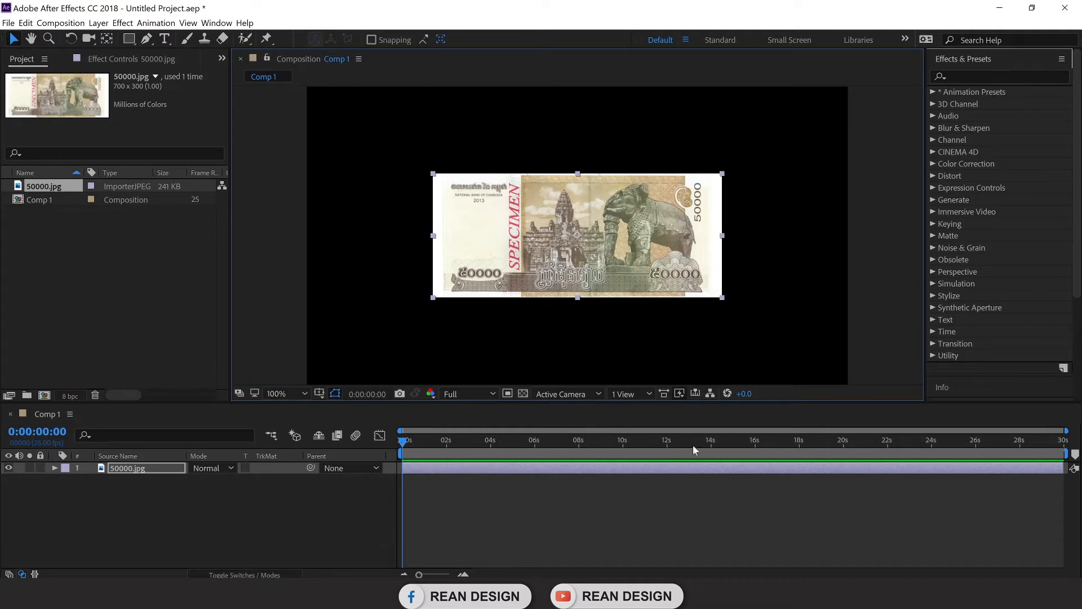
Find the CC Cylinder effect, apply it to the 50000.jpg layer and clear the effect search.
click(973, 75)
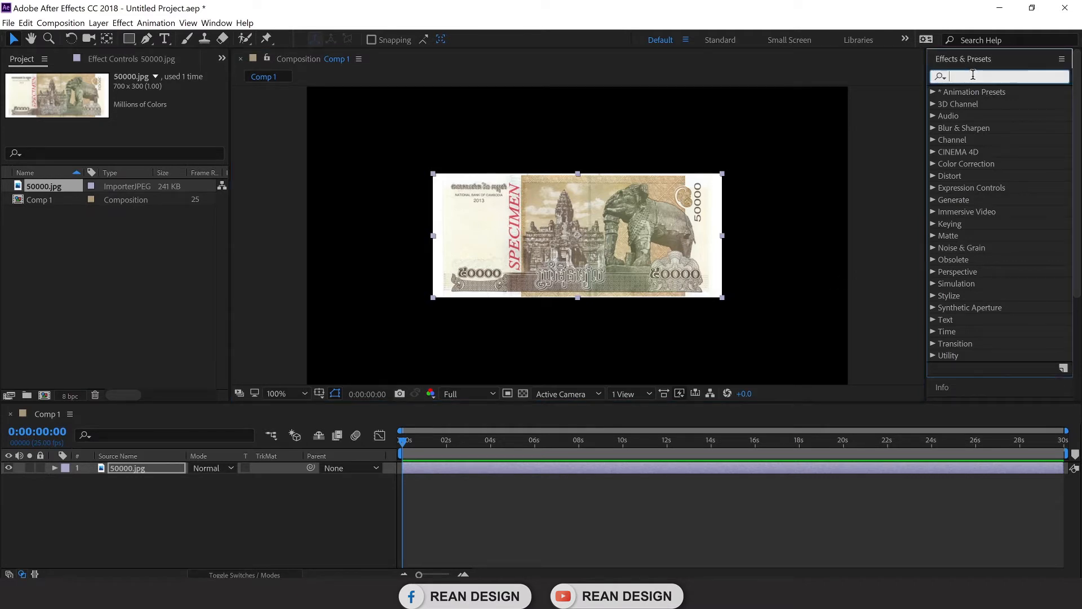
text(cc cy)
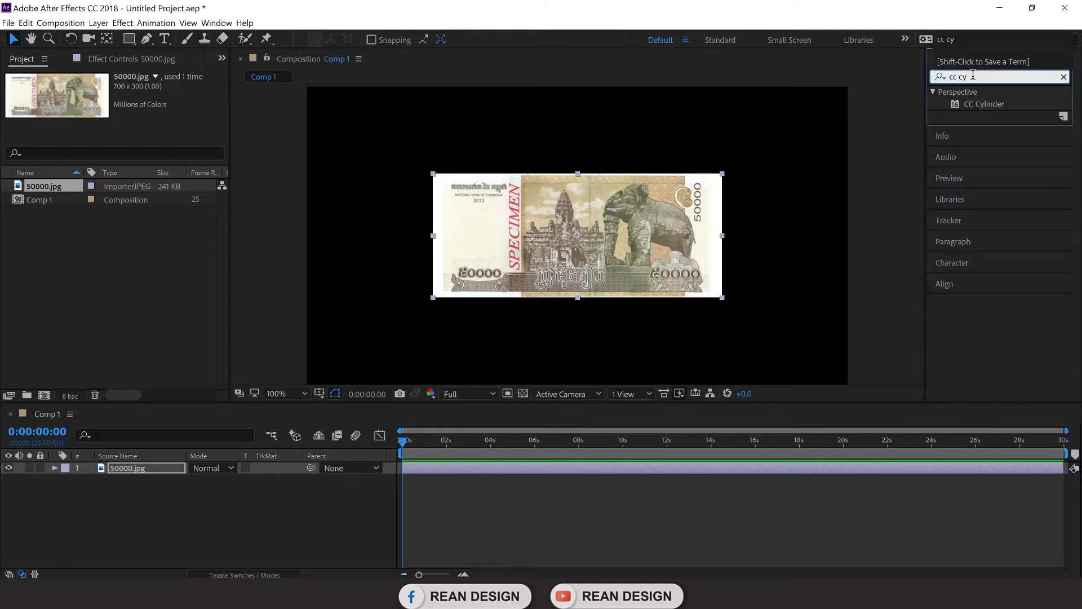
drag(984, 104, 574, 238)
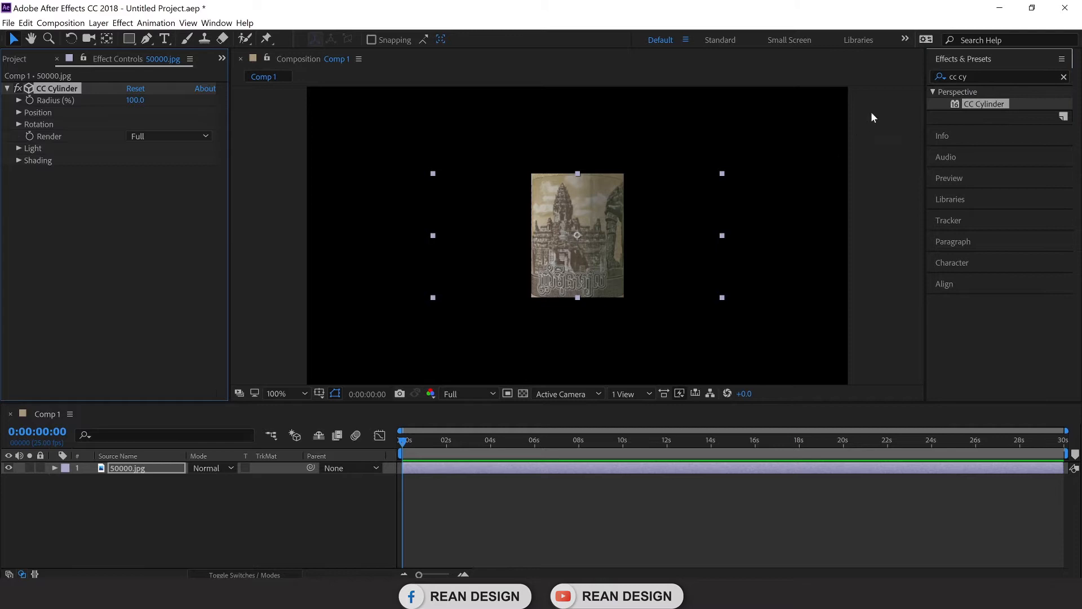
click(1062, 75)
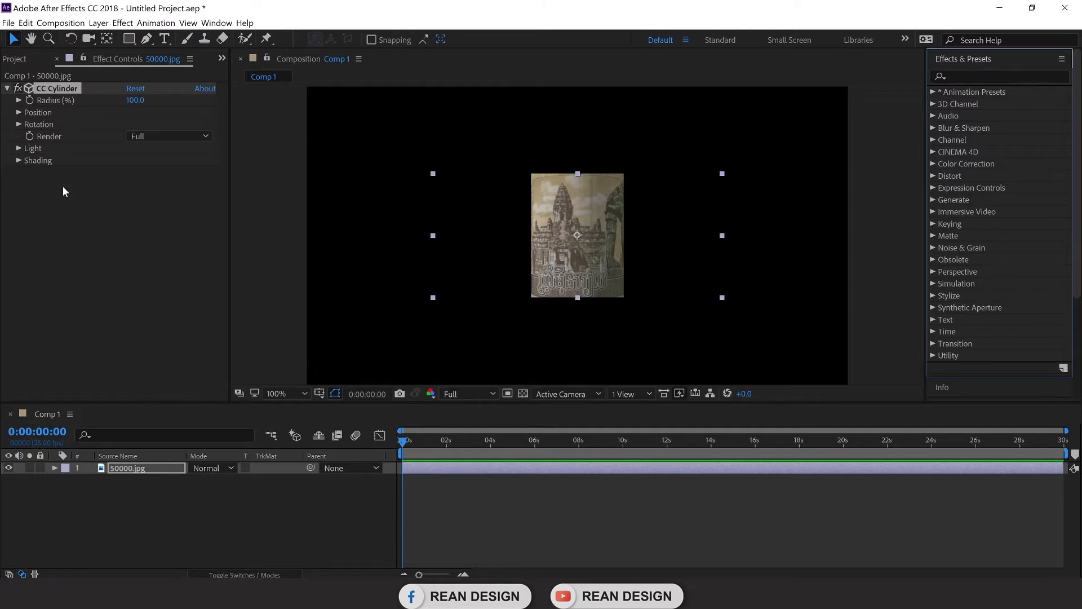
Expand the CC Cylinder position and rotation settings and set Rotation X to 46°.
click(18, 111)
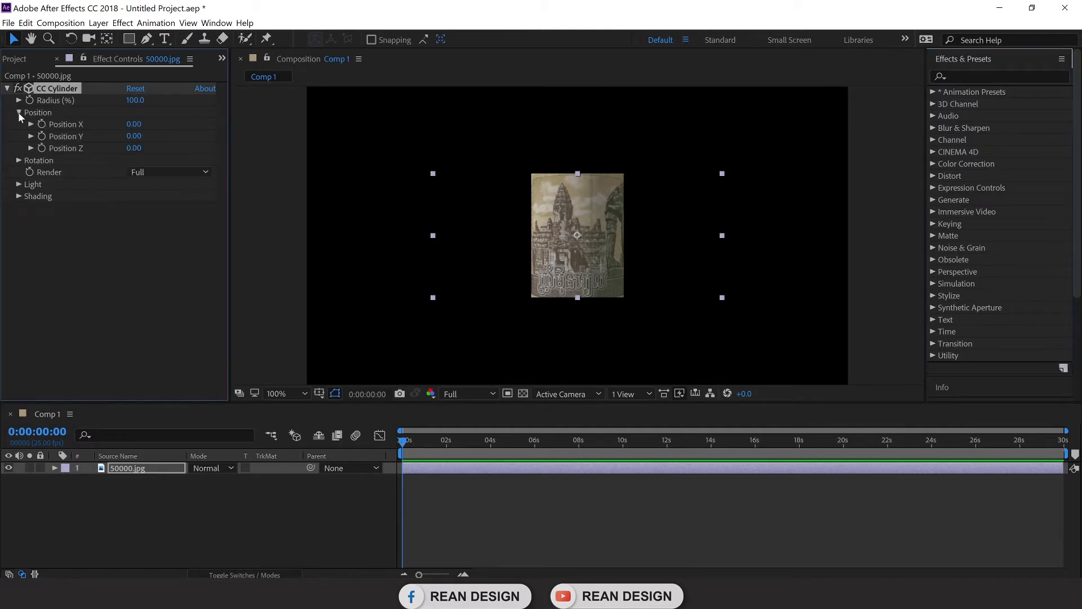
click(18, 161)
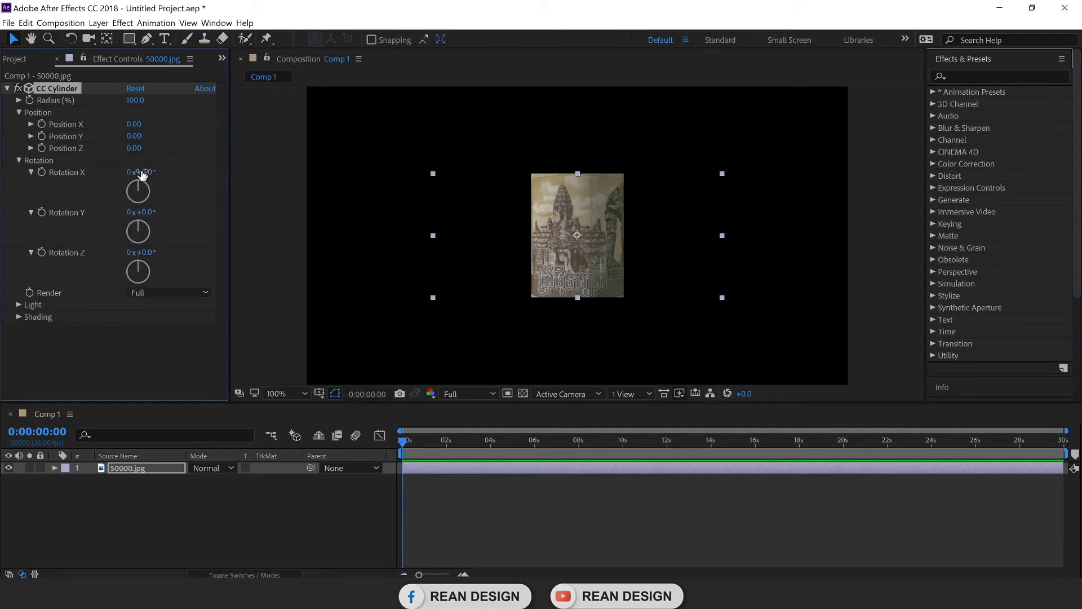
drag(144, 173, 214, 230)
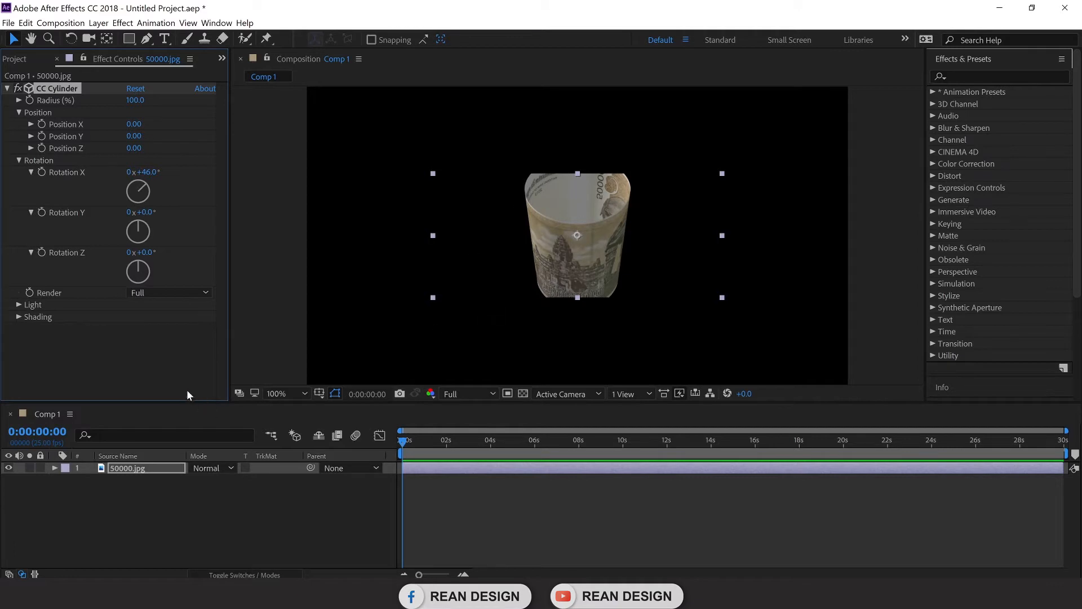
Pre-compose the 50000.jpg layer as 50000.jpg Comp 1, leaving all attributes in Comp 1.
click(151, 516)
click(127, 472)
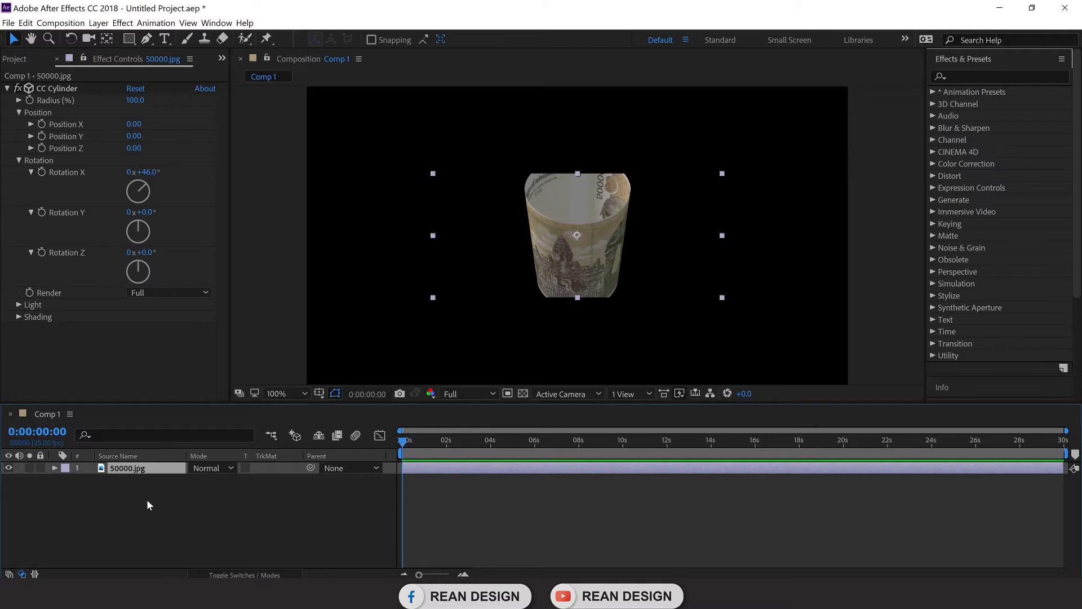
right_click(136, 469)
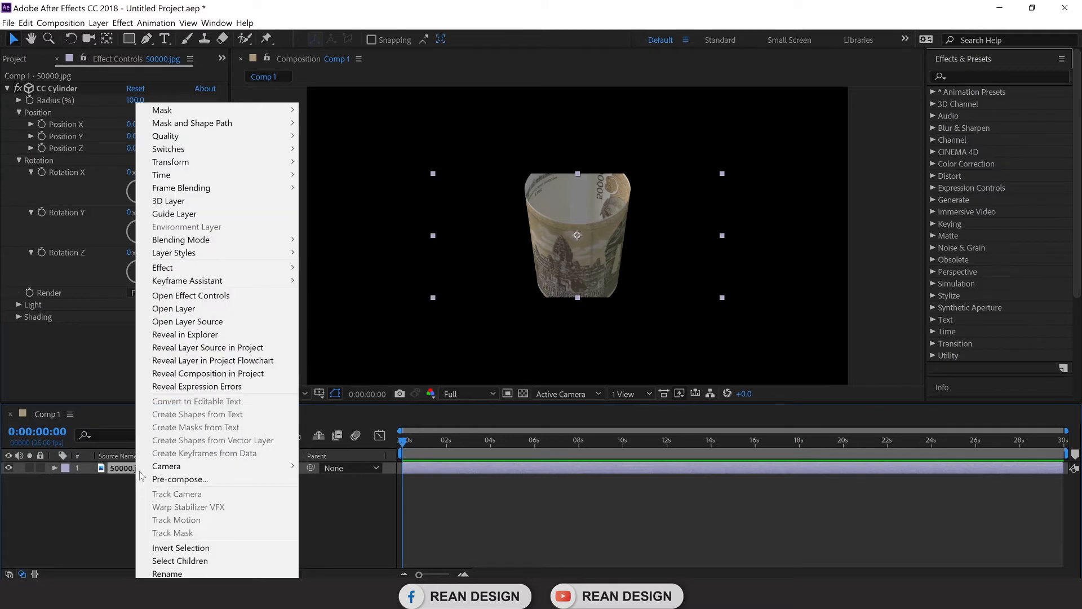
click(179, 480)
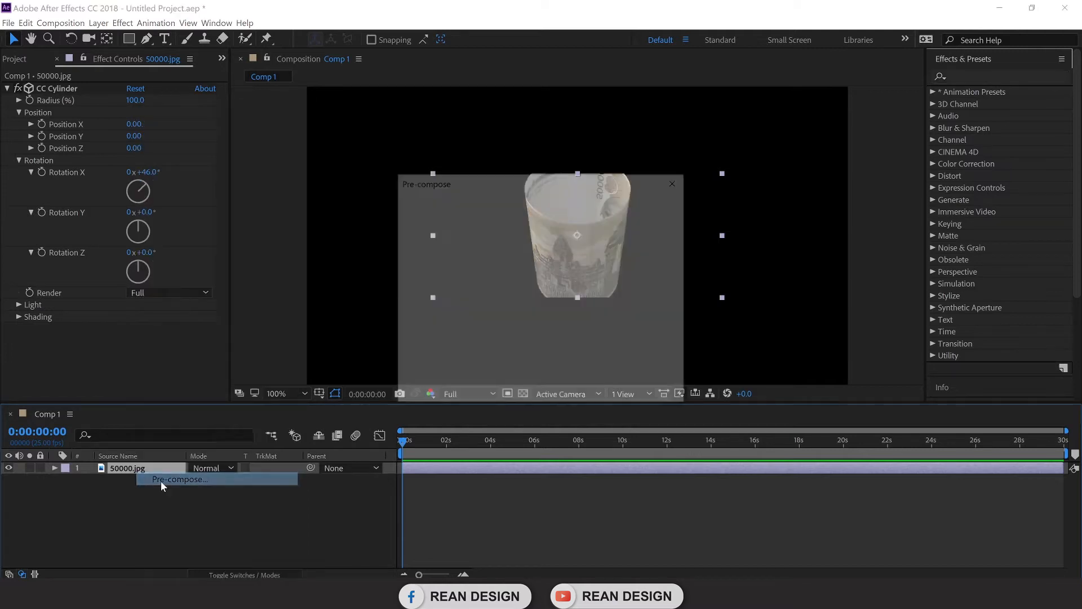
drag(566, 209, 488, 219)
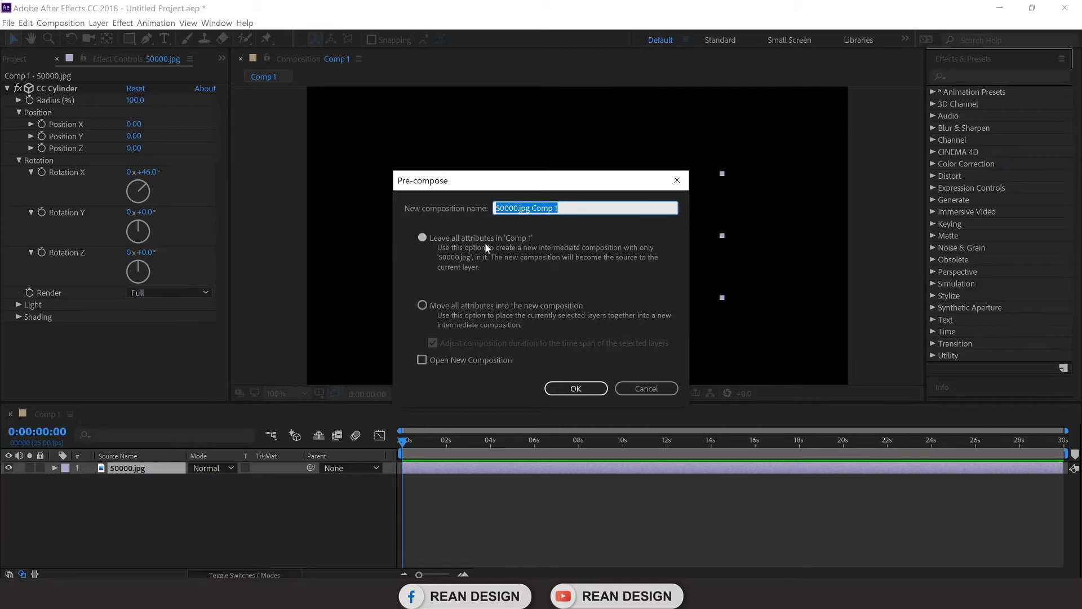
click(575, 393)
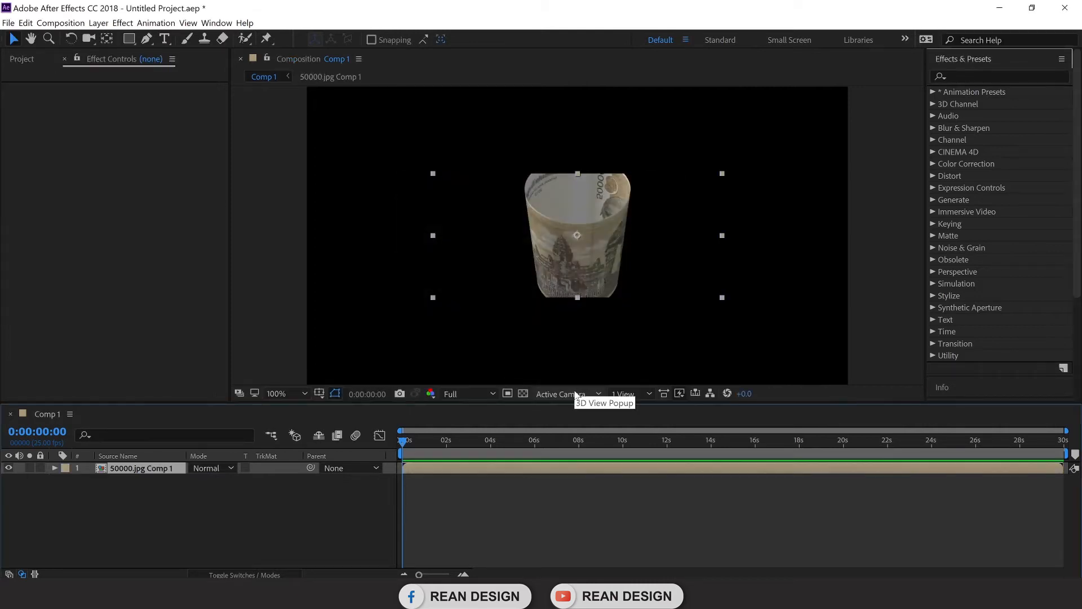
Open the 50000.jpg Comp 1 precomposition and bring the banknote image into close view.
click(158, 499)
click(145, 469)
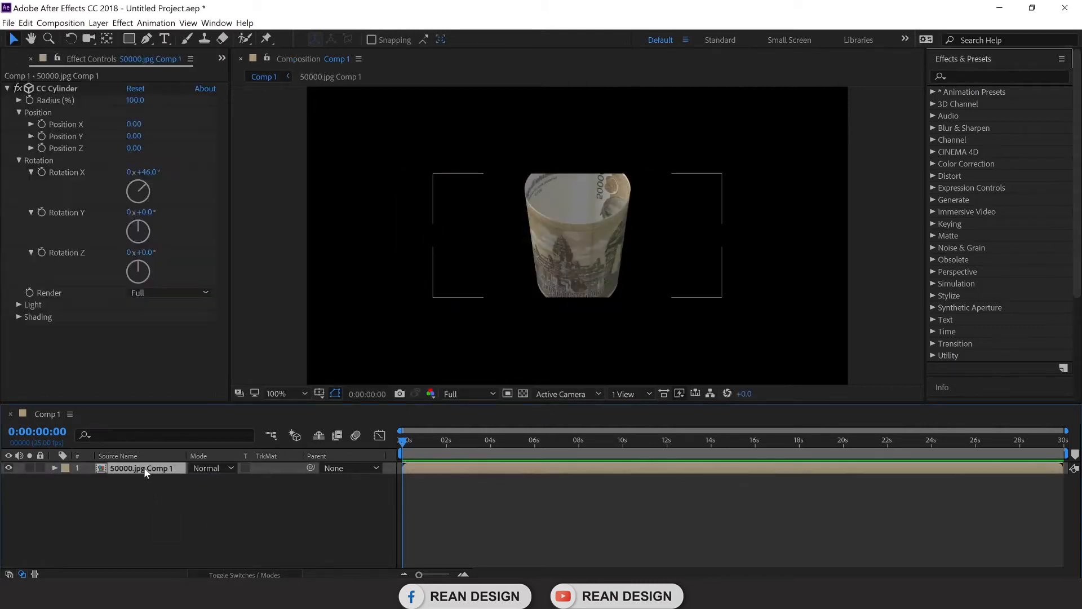
click(153, 503)
double_click(145, 468)
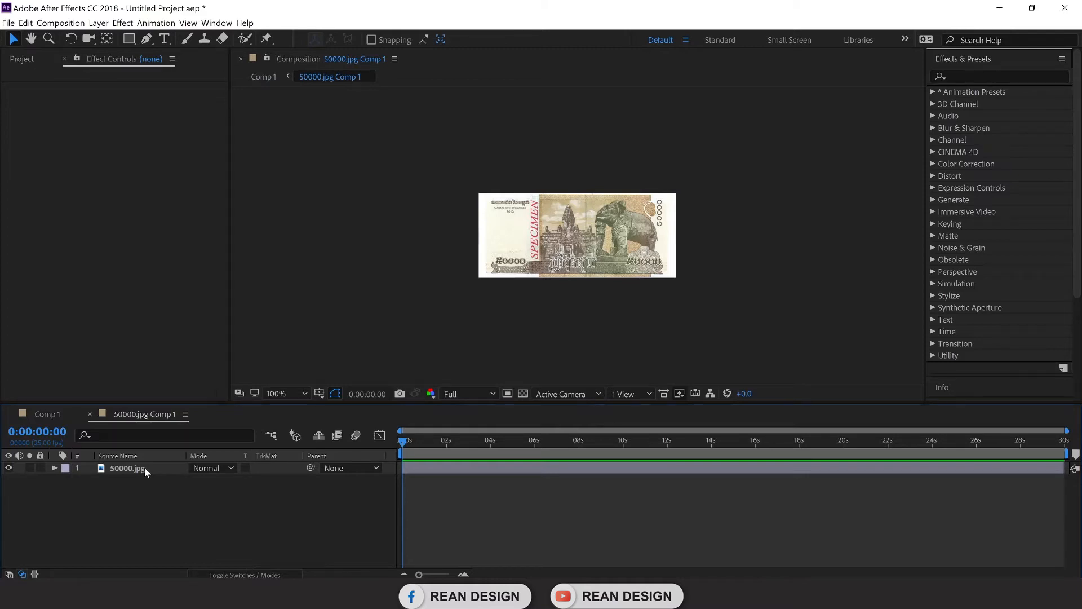
scroll(517, 229, up, 2)
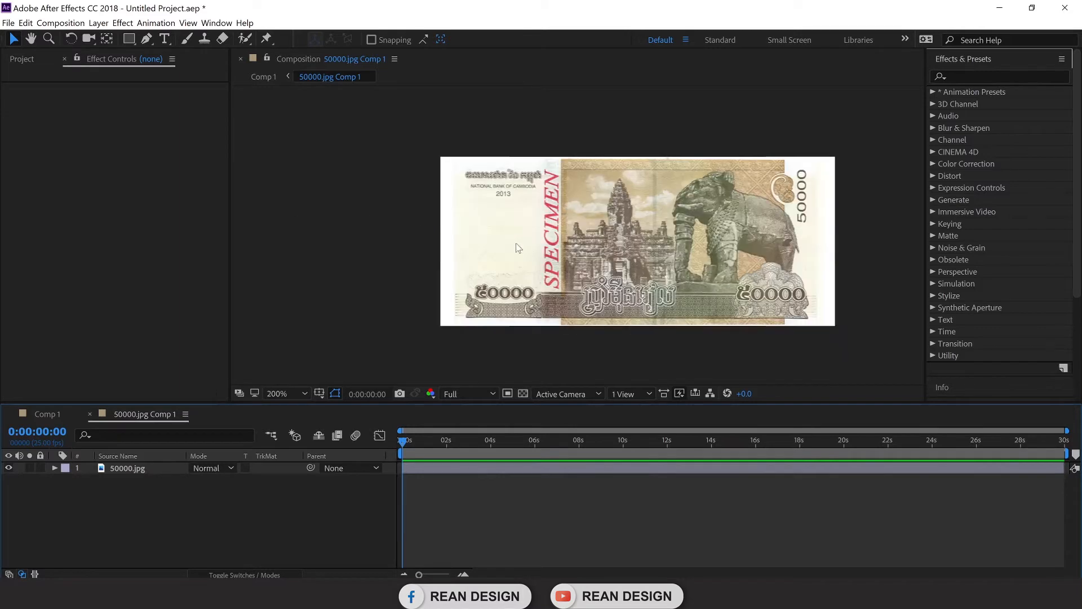
drag(582, 235, 523, 237)
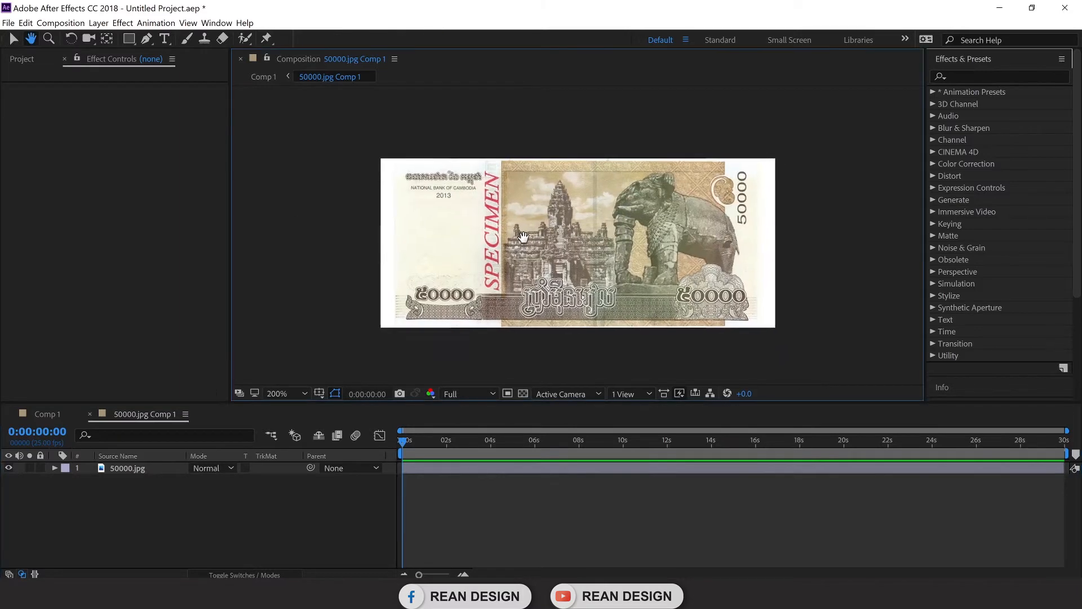
Set the height of composition 50000.jpg Comp 1 to 900 px, keeping the width at 700 px.
click(62, 23)
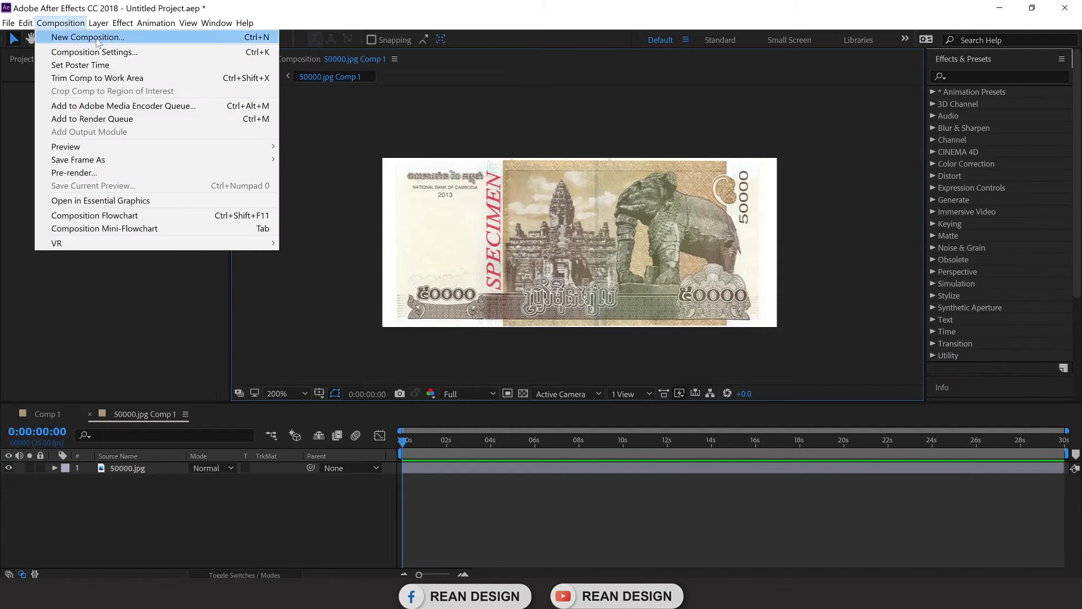
click(108, 53)
drag(570, 136, 1010, 98)
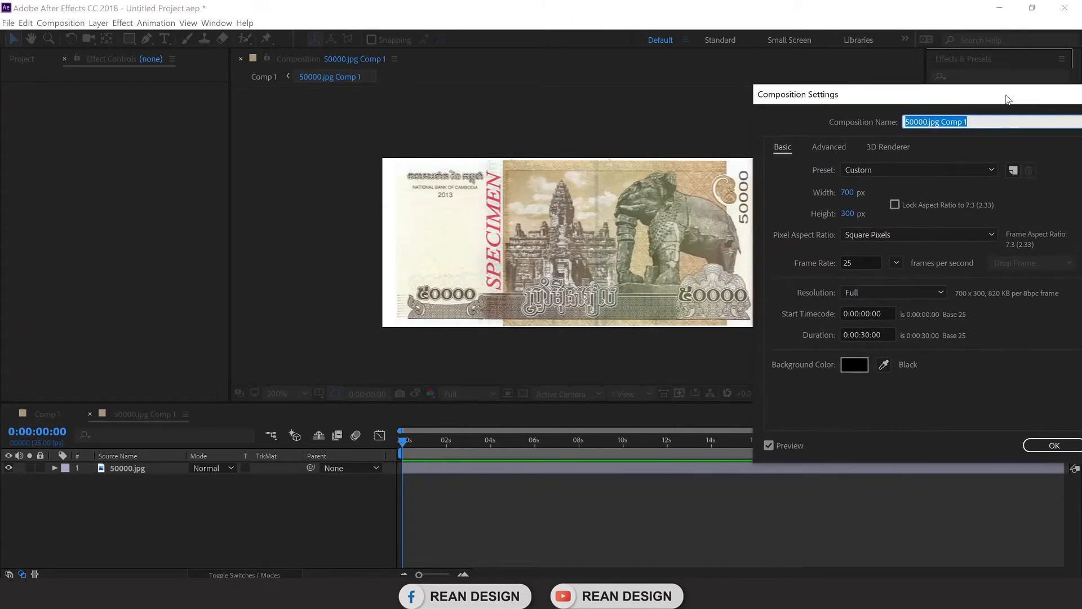
drag(867, 110, 810, 140)
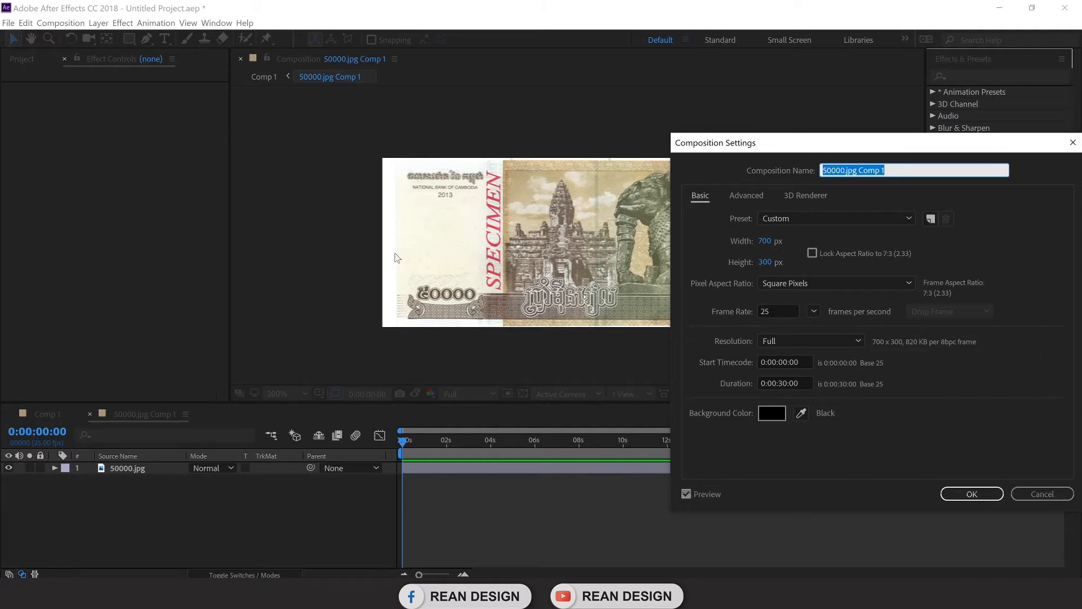
drag(874, 144, 747, 240)
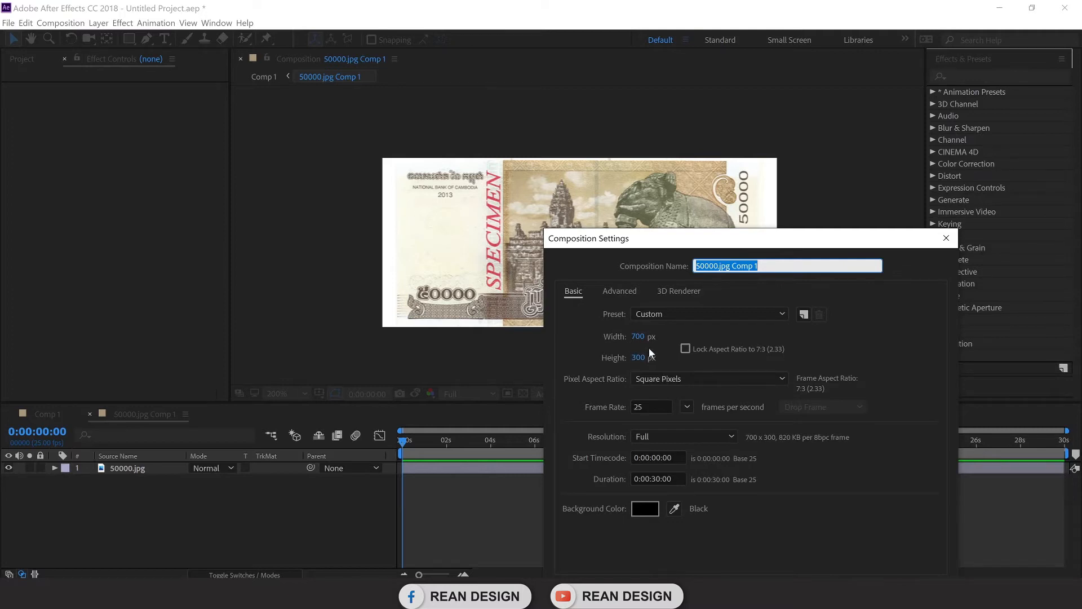
mouse_move(744, 240)
mouse_down()
mouse_move(739, 196)
mouse_move(725, 247)
mouse_up()
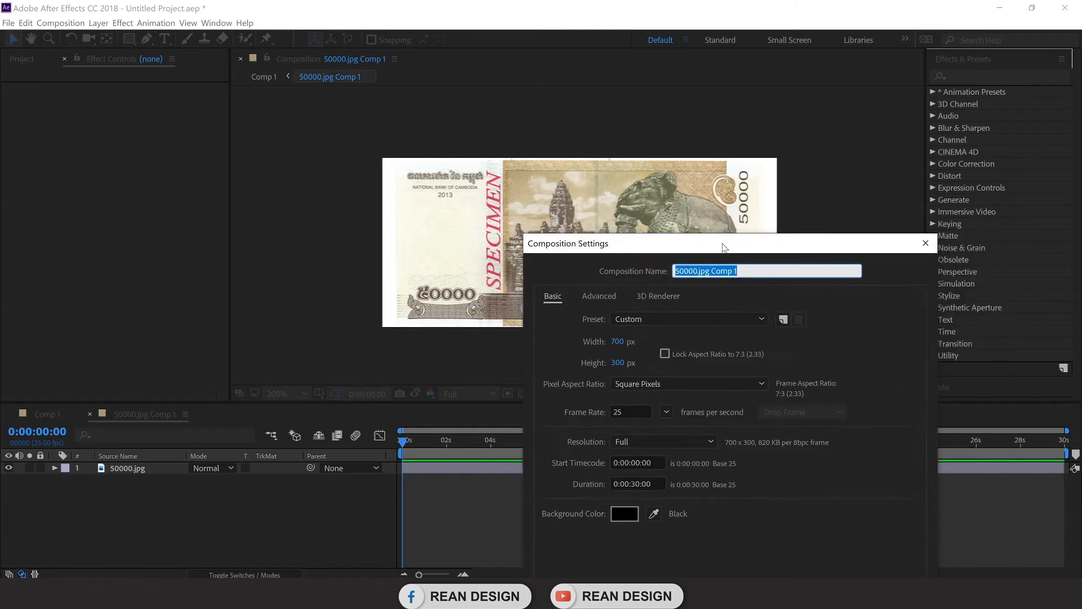
click(614, 363)
click(616, 363)
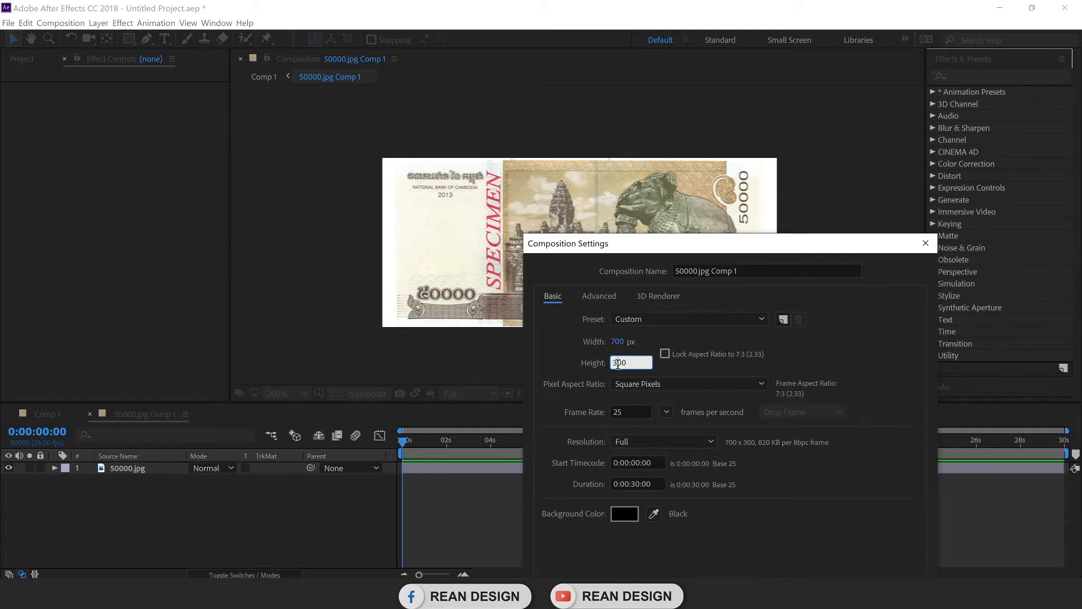
drag(618, 363, 614, 364)
text(9)
drag(740, 247, 908, 106)
click(709, 452)
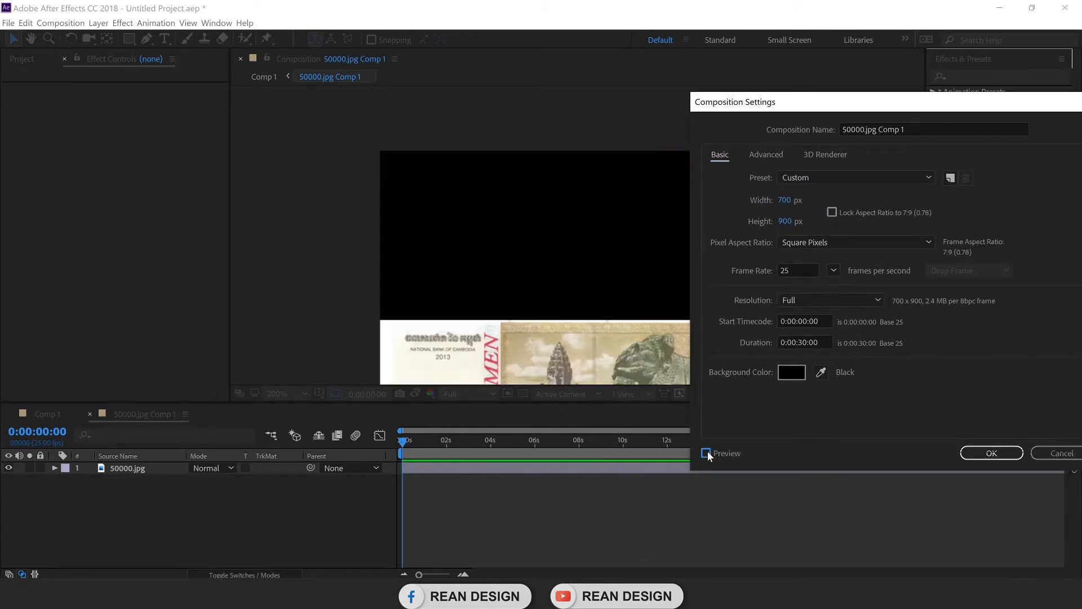
click(707, 452)
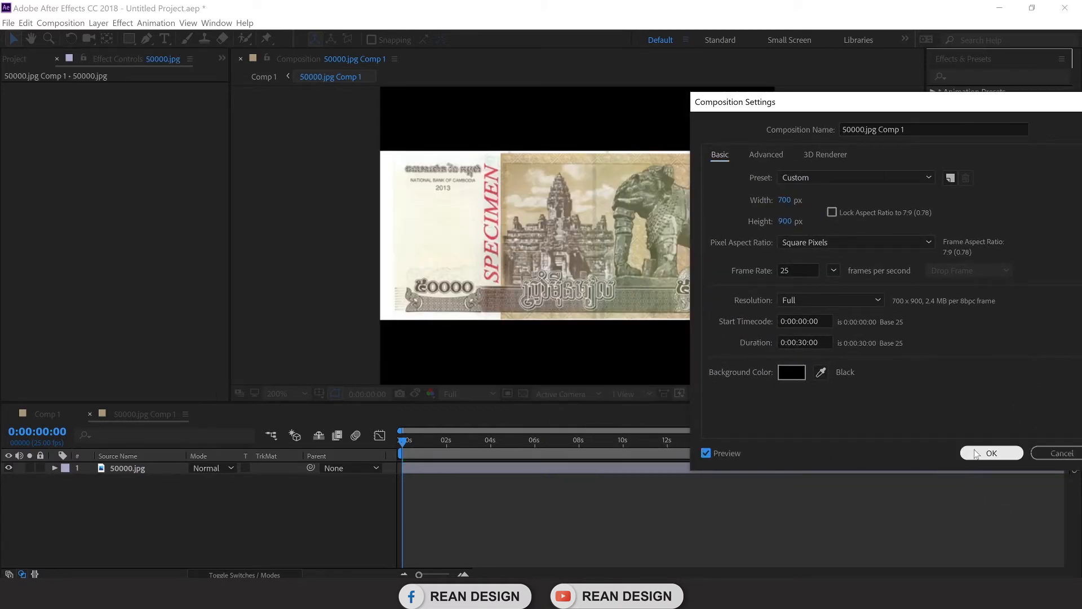
click(992, 452)
key(comma)
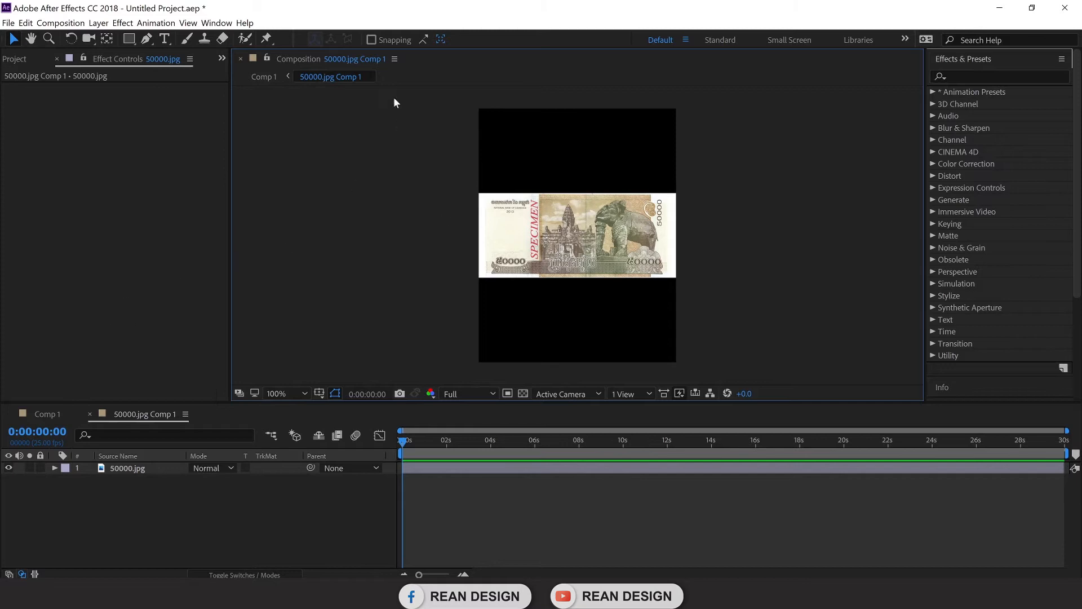
Return to Comp 1 and set the cylinder's Rotation X to 22°, followed by 37°.
click(55, 413)
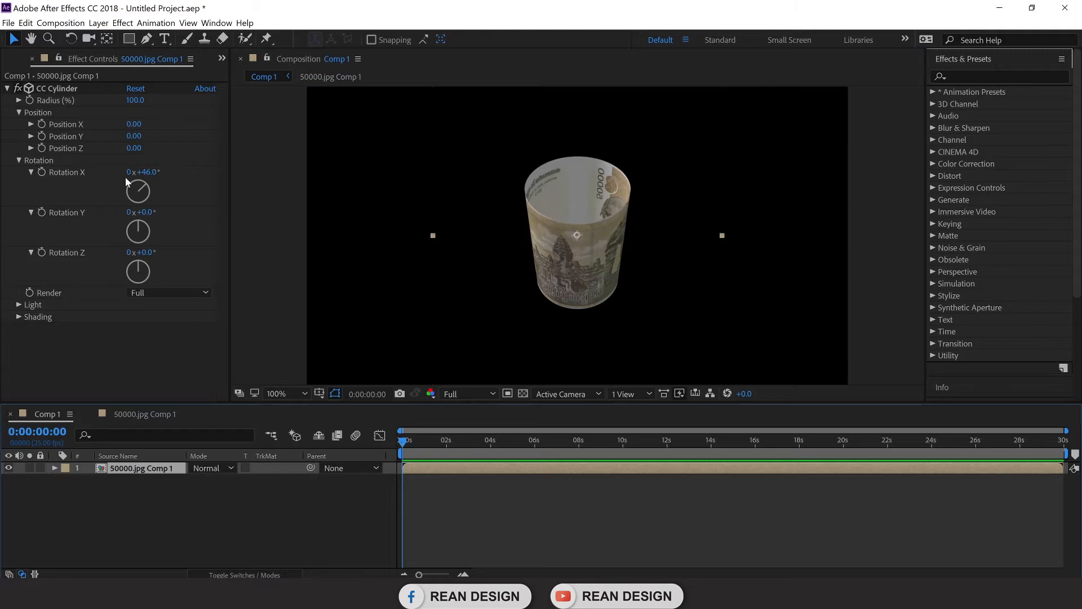
mouse_move(156, 177)
mouse_down()
mouse_move(50, 223)
mouse_move(243, 198)
mouse_move(152, 207)
mouse_move(192, 202)
mouse_move(157, 204)
mouse_move(183, 198)
mouse_move(158, 193)
mouse_up()
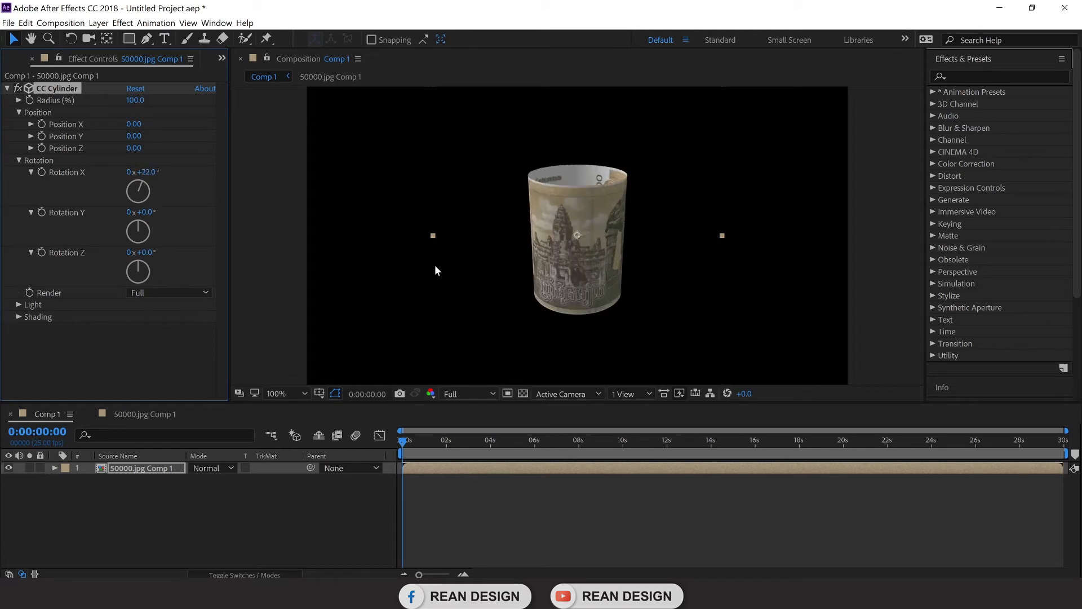
drag(151, 172, 177, 183)
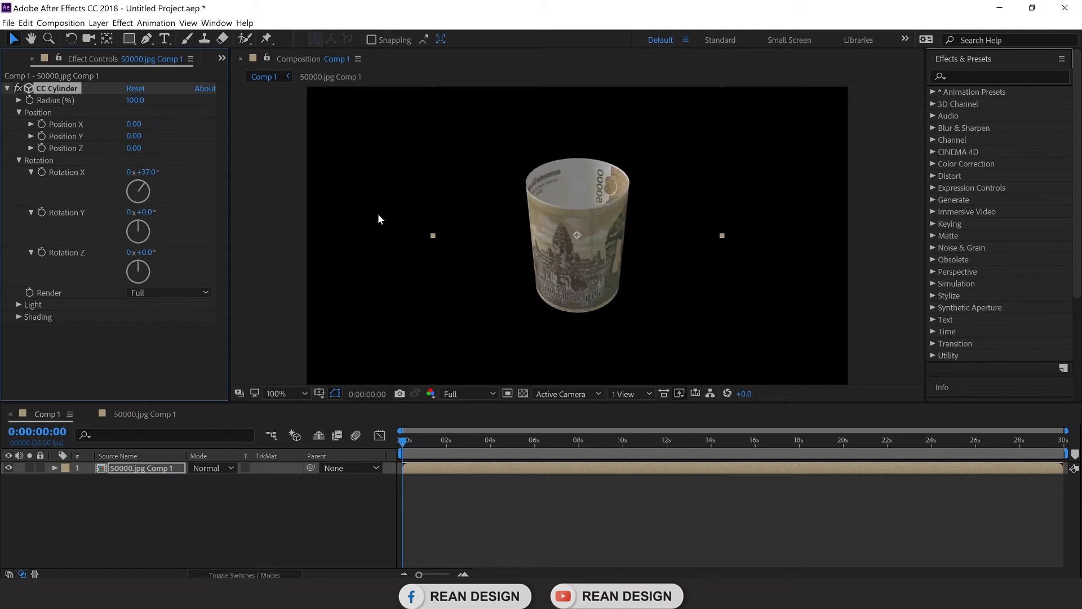
Scale the cylinder layer down near the centre of the frame and set its Rotation X to 69°.
drag(582, 217, 569, 302)
drag(711, 135, 692, 193)
drag(592, 311, 606, 227)
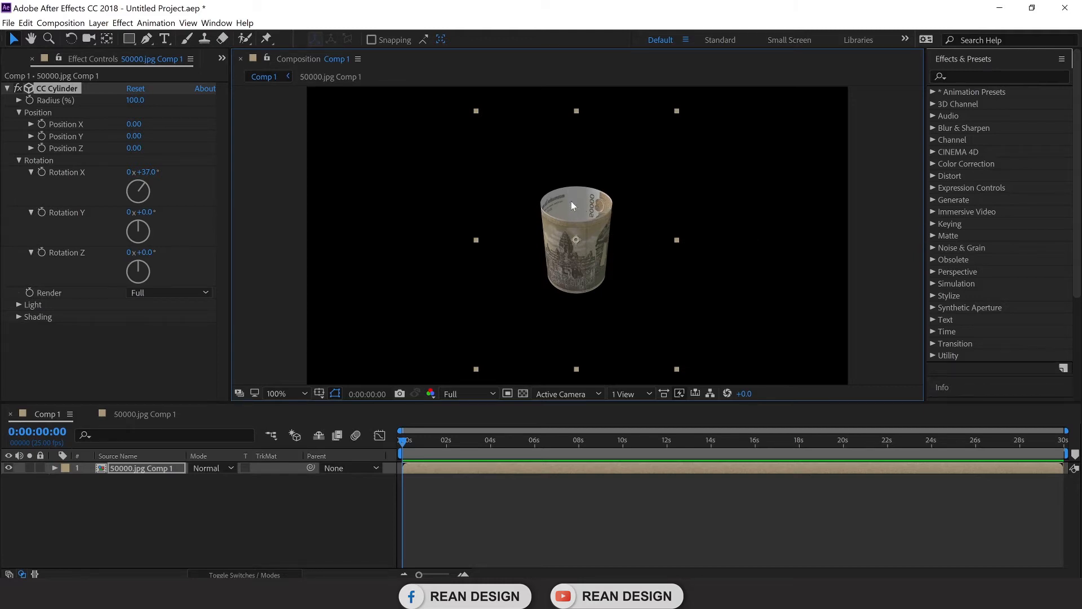
drag(155, 178, 166, 169)
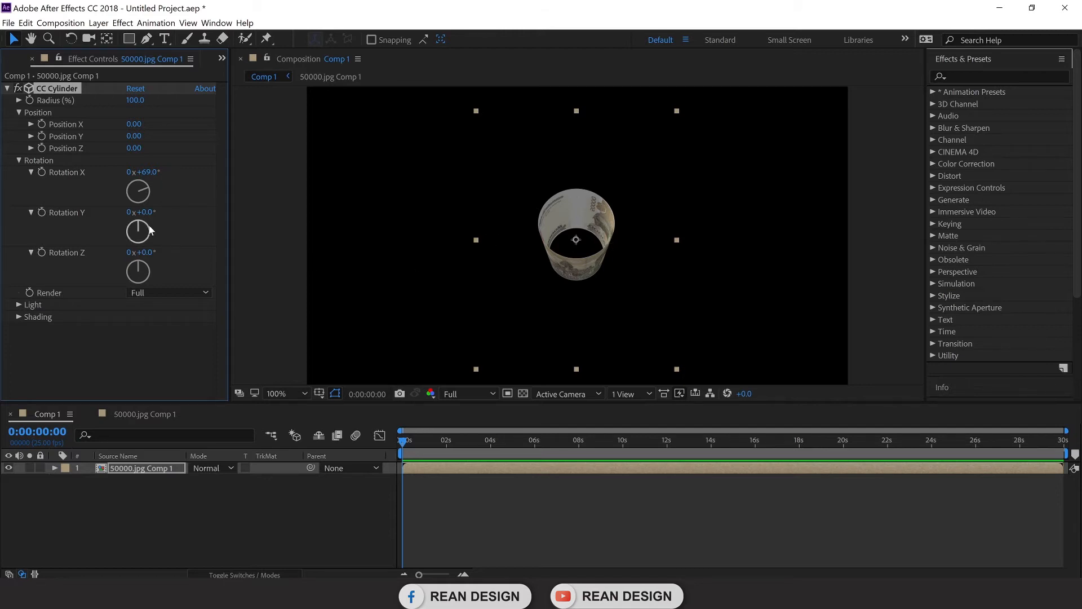
Set the CC Cylinder Rotation X to 17°.
drag(148, 173, 122, 185)
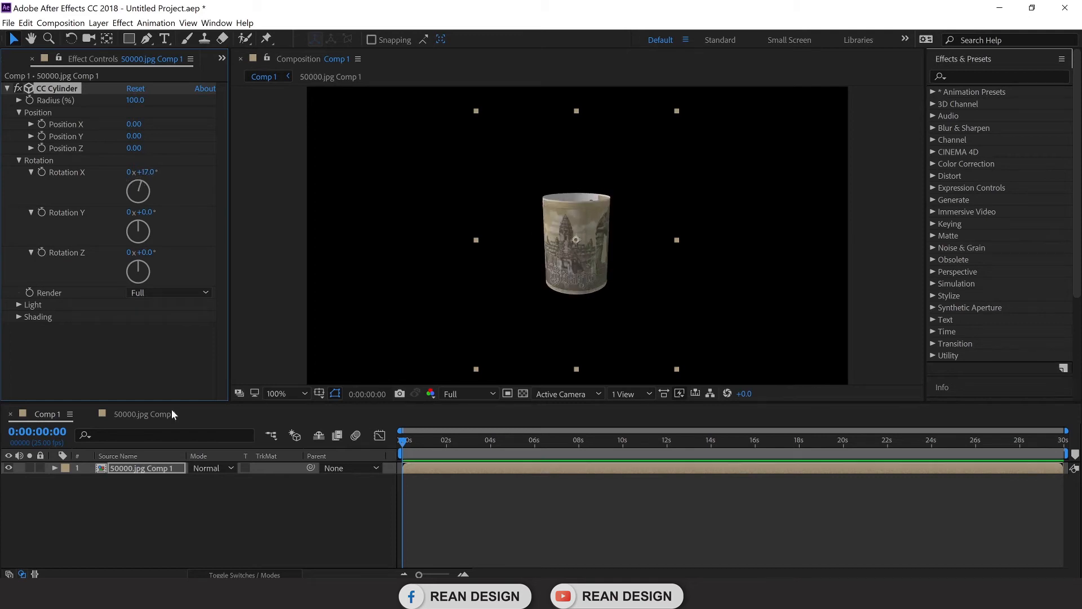
Set the width of composition 50000.jpg Comp 1 to 1400 px and check the cylinder's tilt in Comp 1.
click(148, 415)
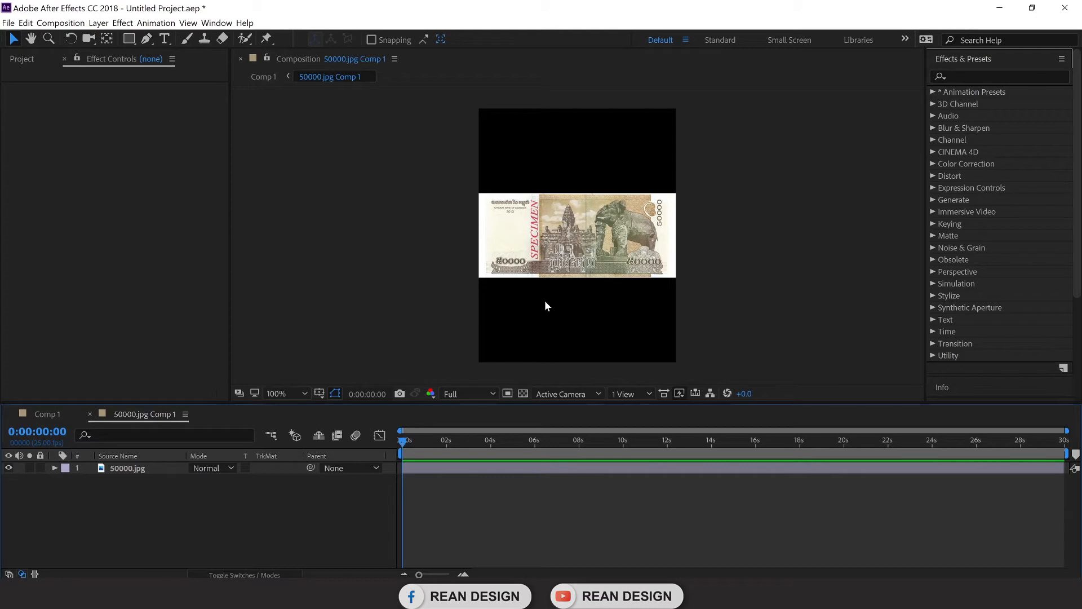
click(61, 23)
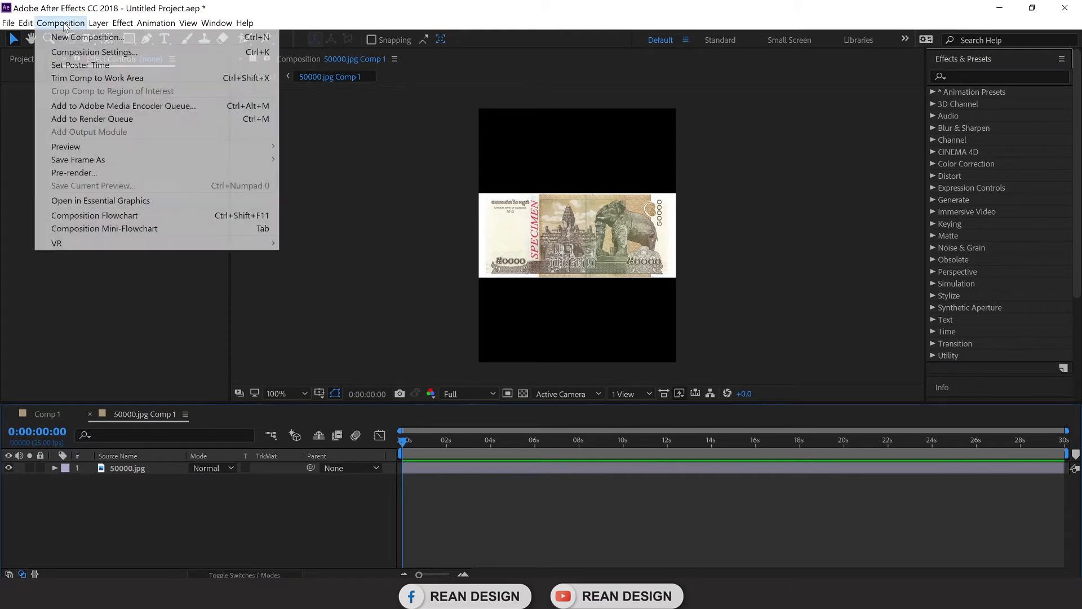
click(88, 55)
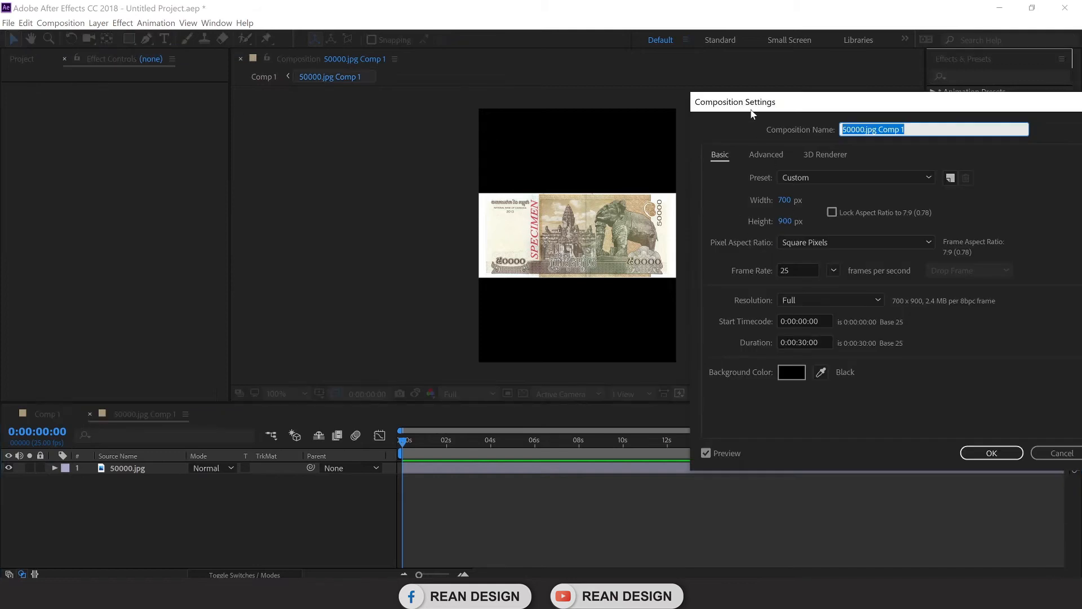
drag(750, 111, 800, 114)
drag(831, 204, 911, 202)
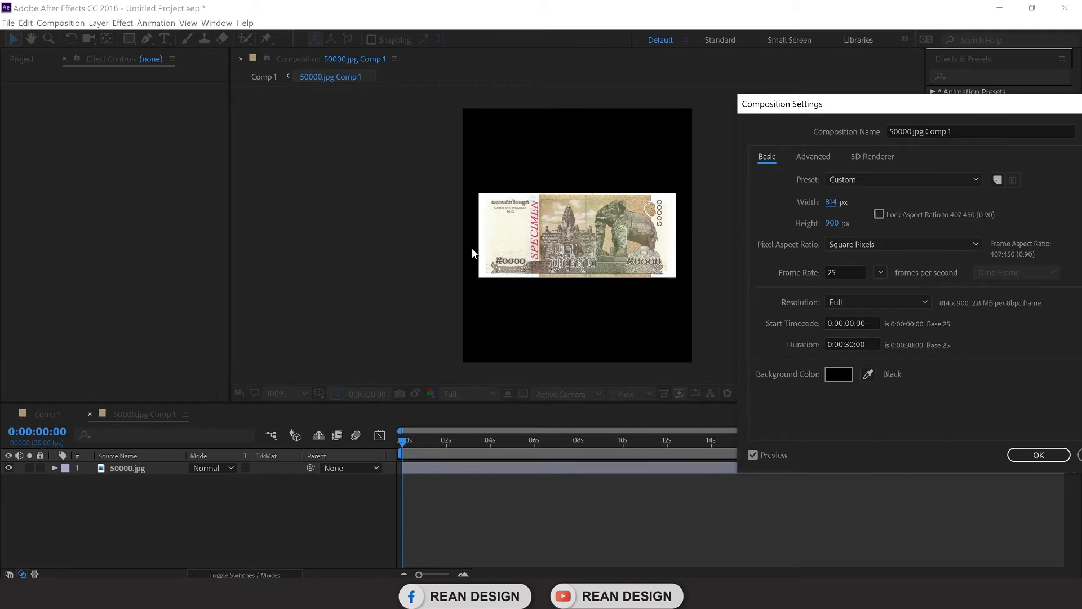
drag(841, 209, 981, 213)
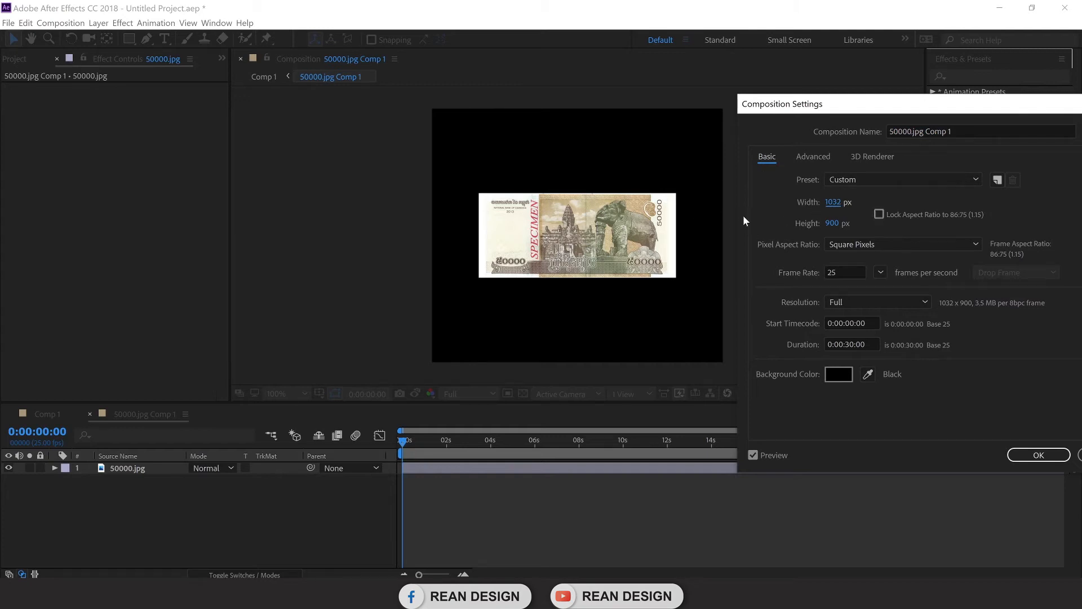
drag(834, 203, 865, 203)
click(830, 207)
text(1400)
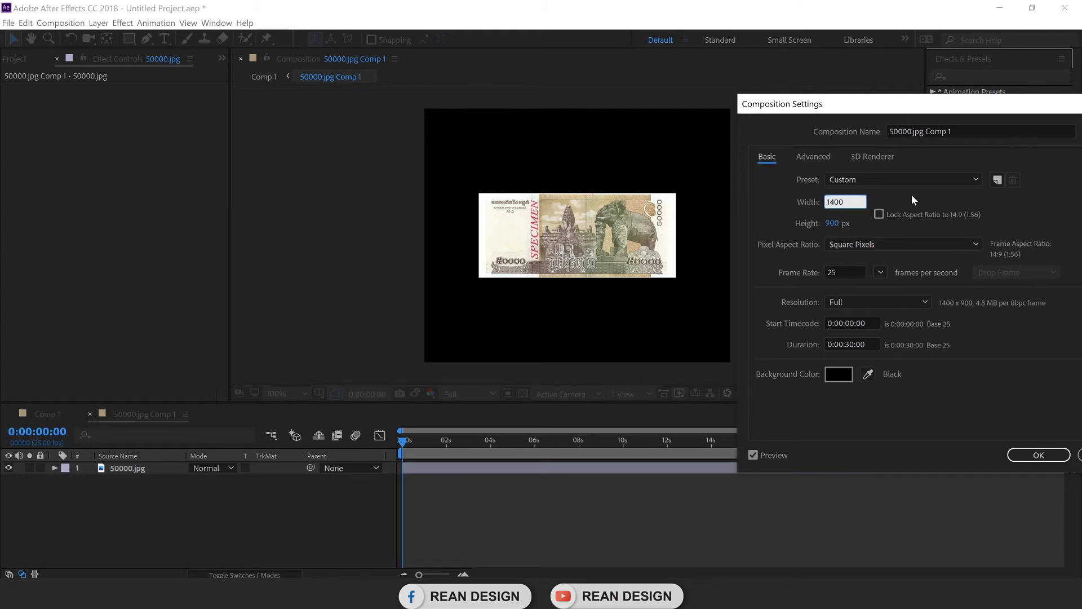
click(911, 194)
click(1031, 455)
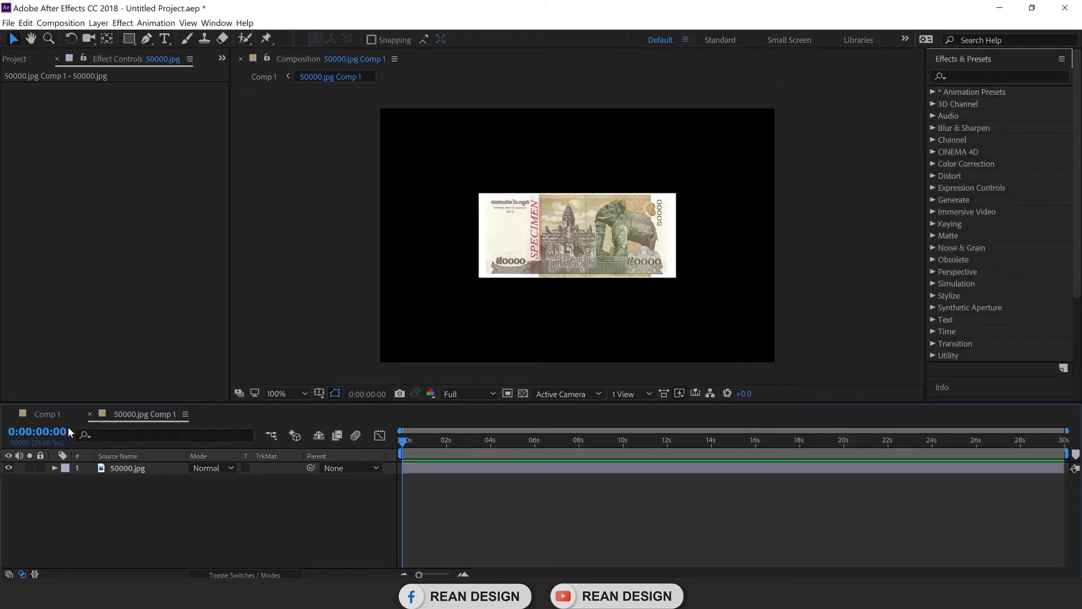
click(52, 416)
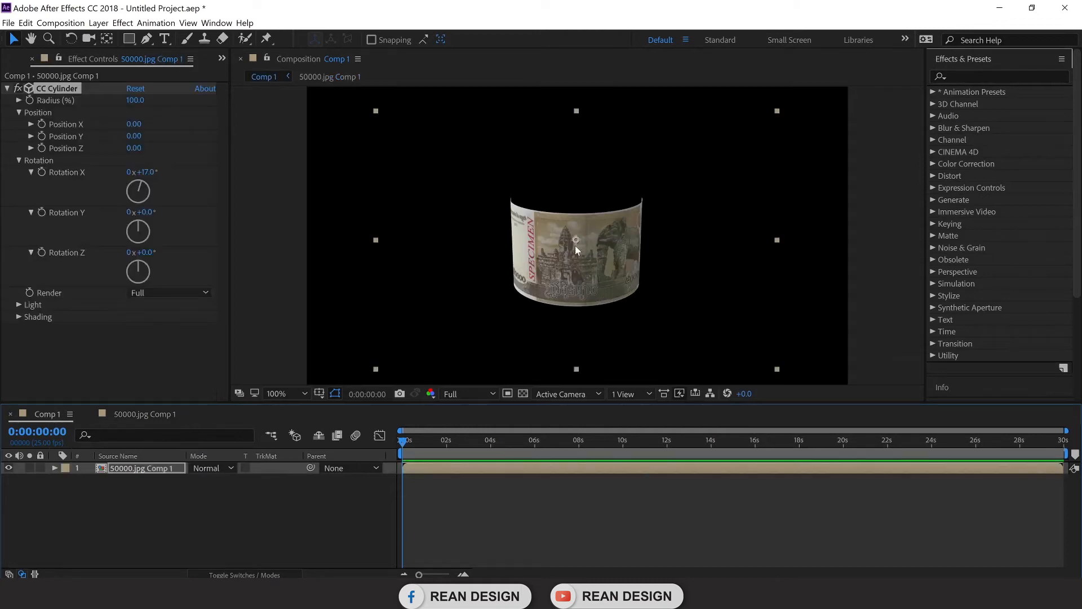
drag(143, 172, 196, 236)
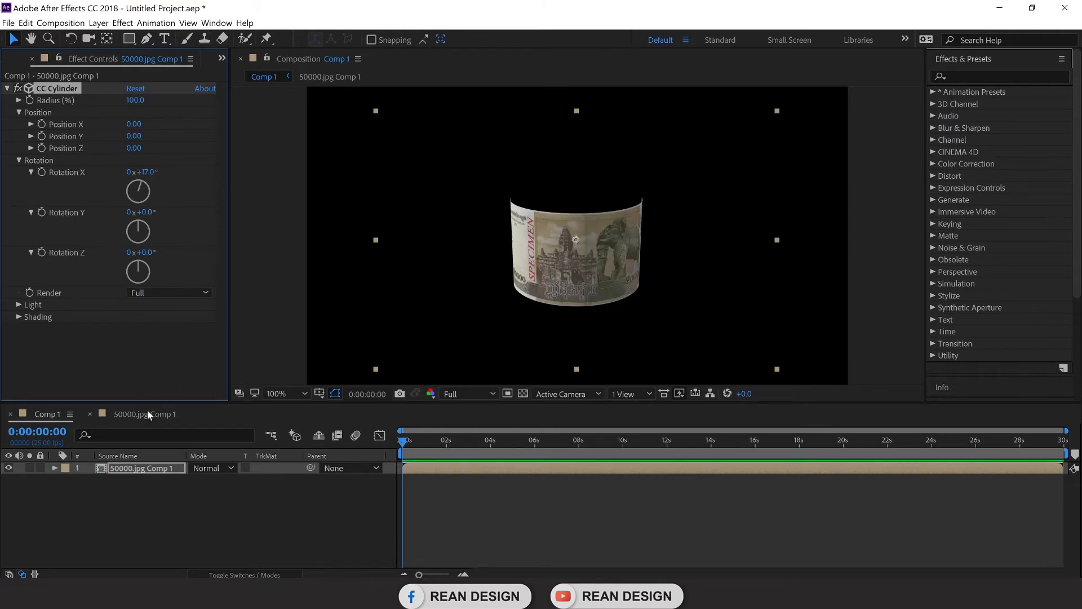
Set the width of composition 50000.jpg Comp 1 to 1300 px and return to Comp 1.
click(148, 413)
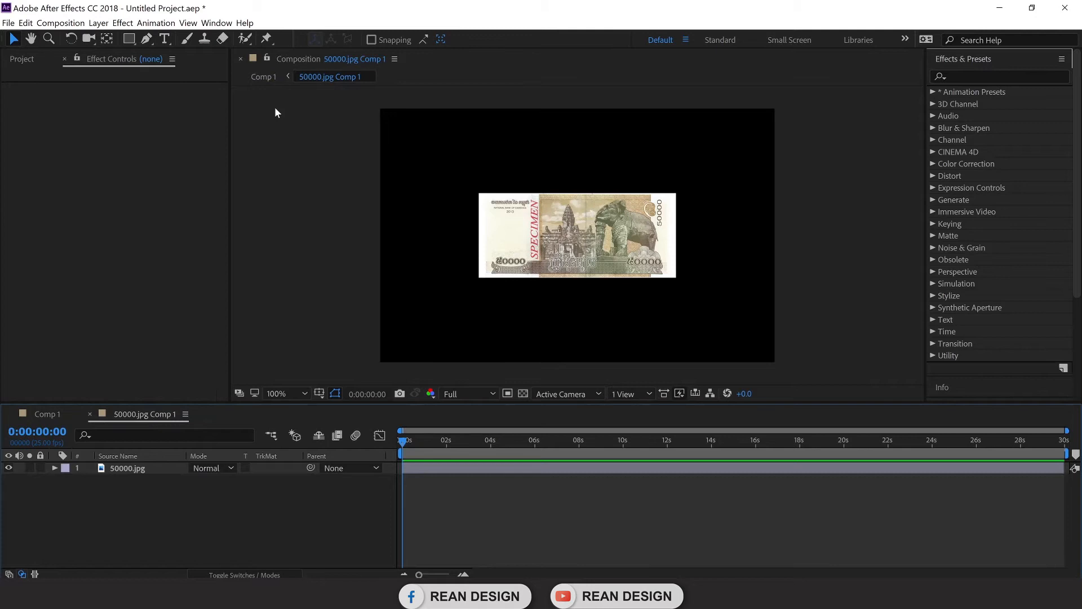
click(62, 24)
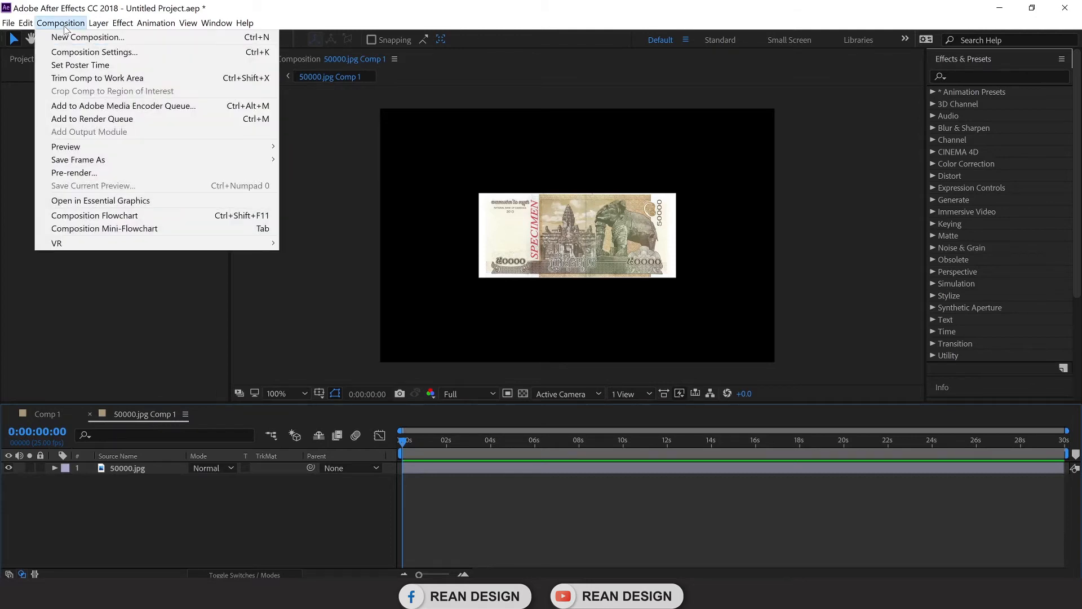
click(123, 52)
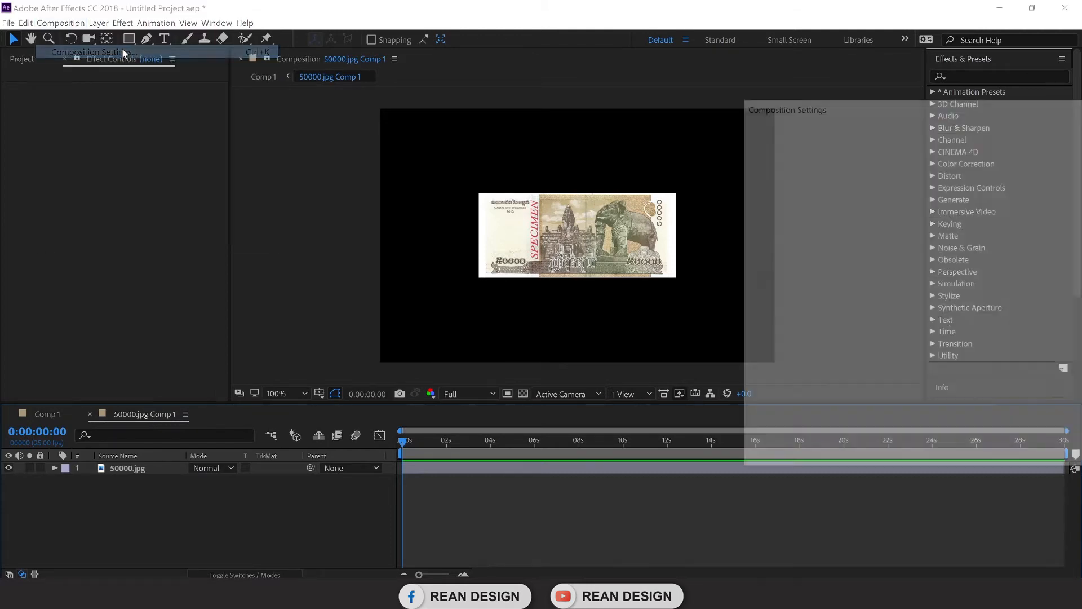
click(833, 201)
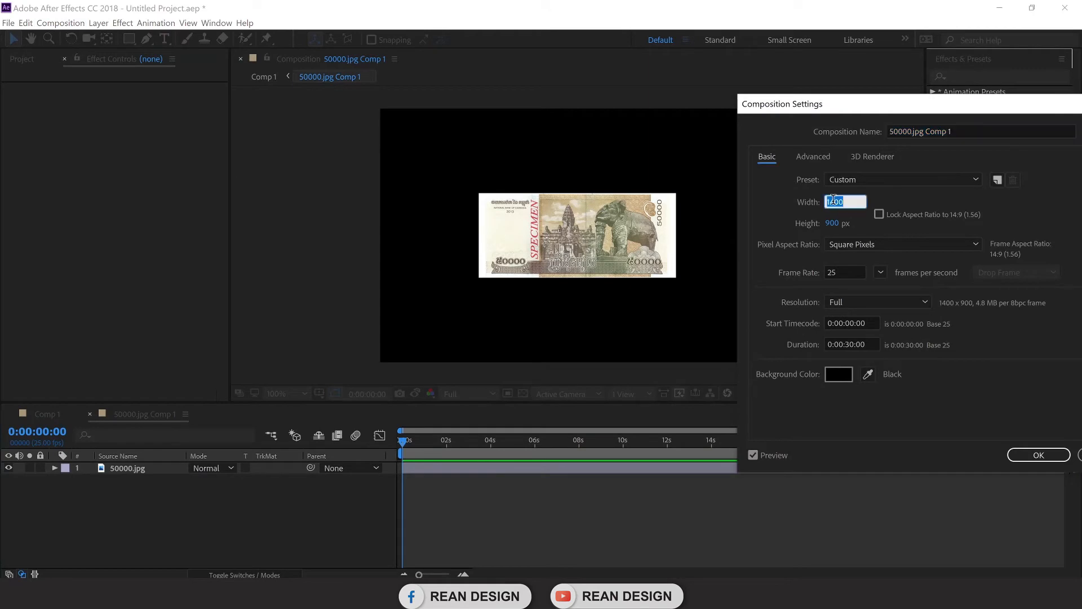
click(835, 202)
key(BackSpace)
text(3)
click(1039, 454)
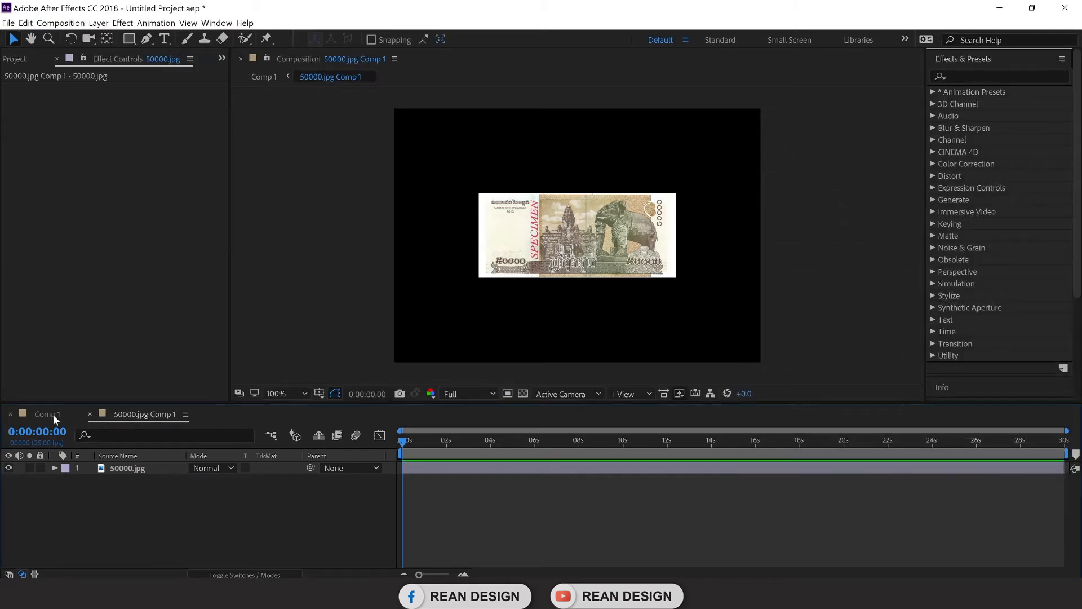
click(53, 414)
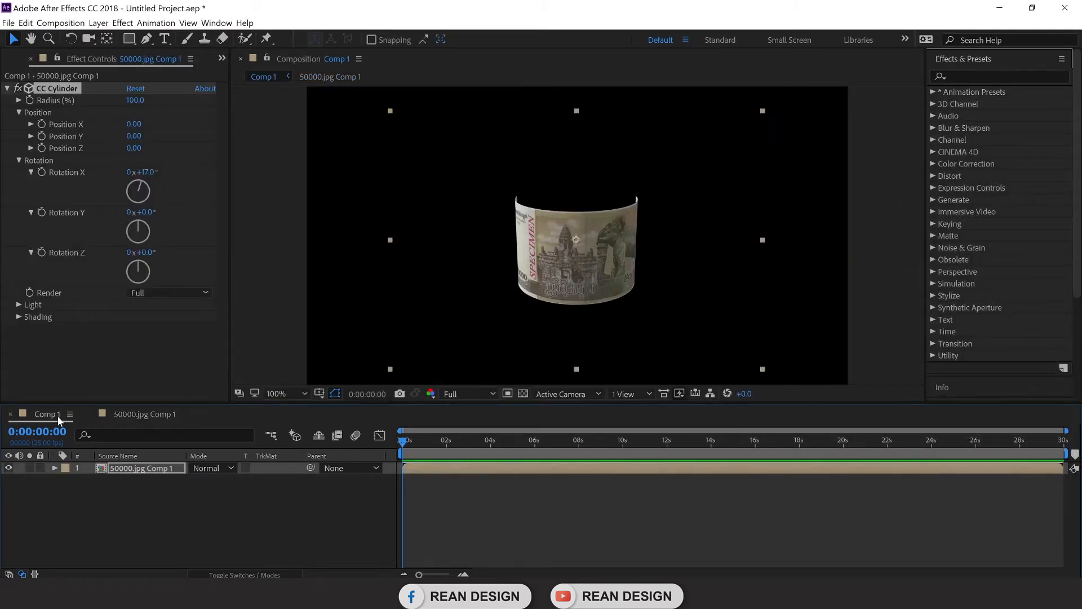
Lock the Comp 1 viewer and open 50000.jpg Comp 1 in a second viewer beside it.
click(151, 412)
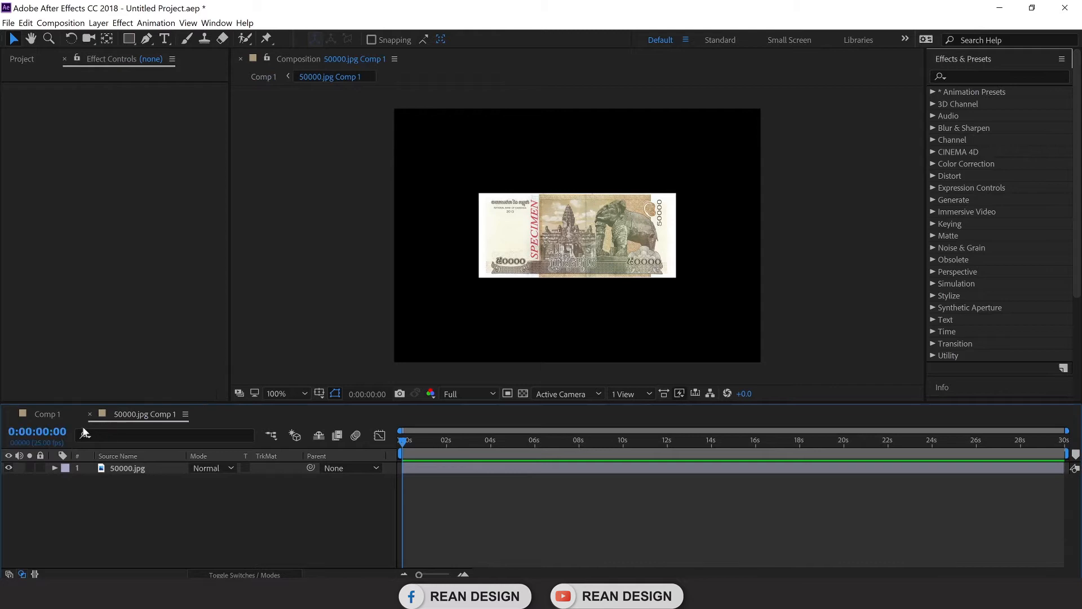
click(45, 413)
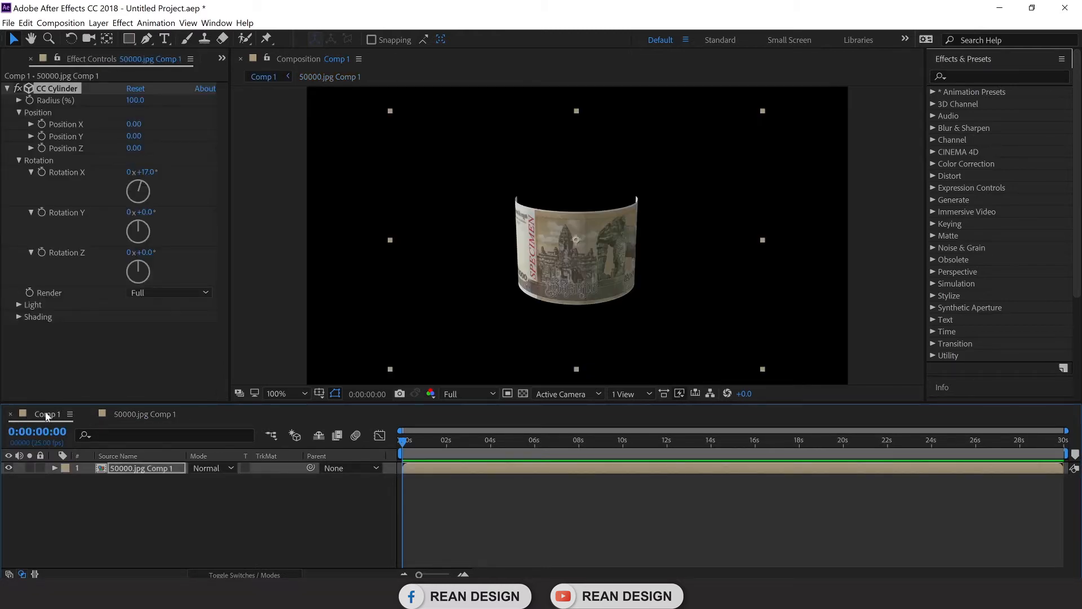
click(269, 60)
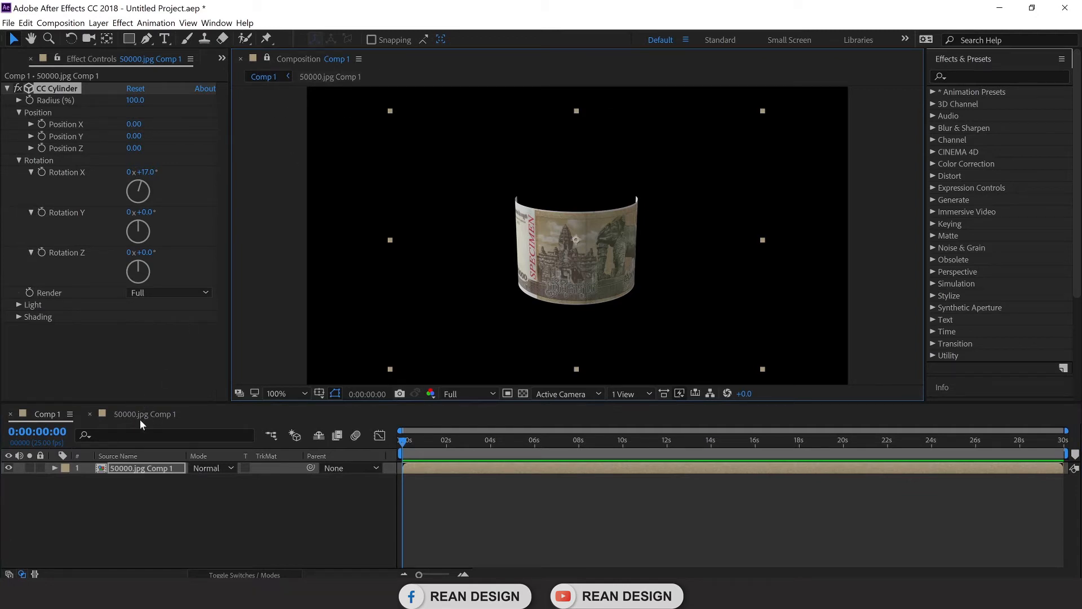
click(331, 78)
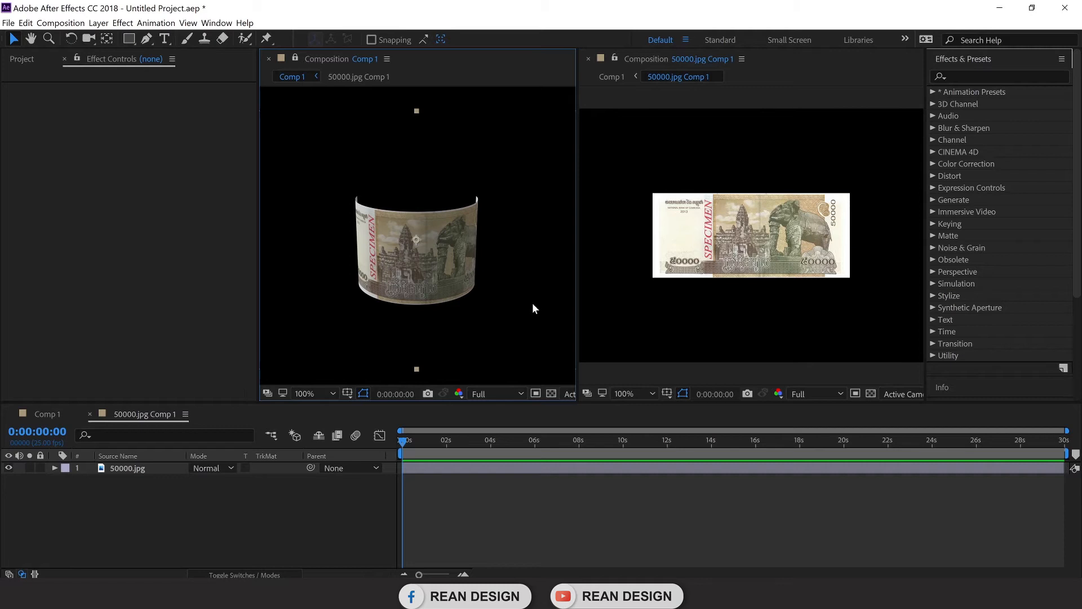
click(765, 197)
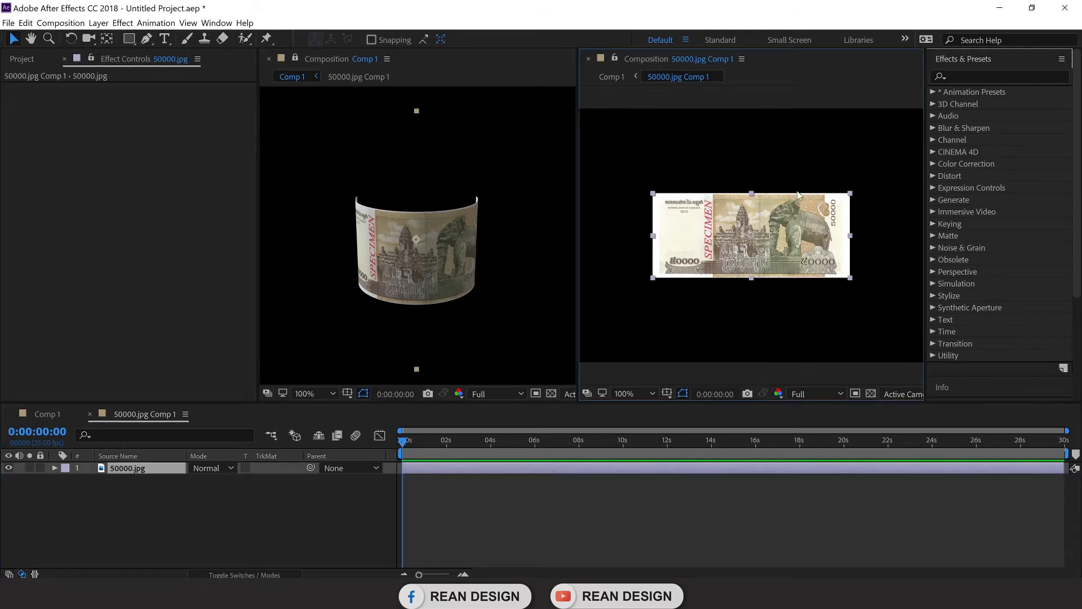
Switch the unlocked viewer between Comp 1 and 50000.jpg Comp 1 to compare the cylinder with the flat banknote.
click(56, 415)
click(852, 197)
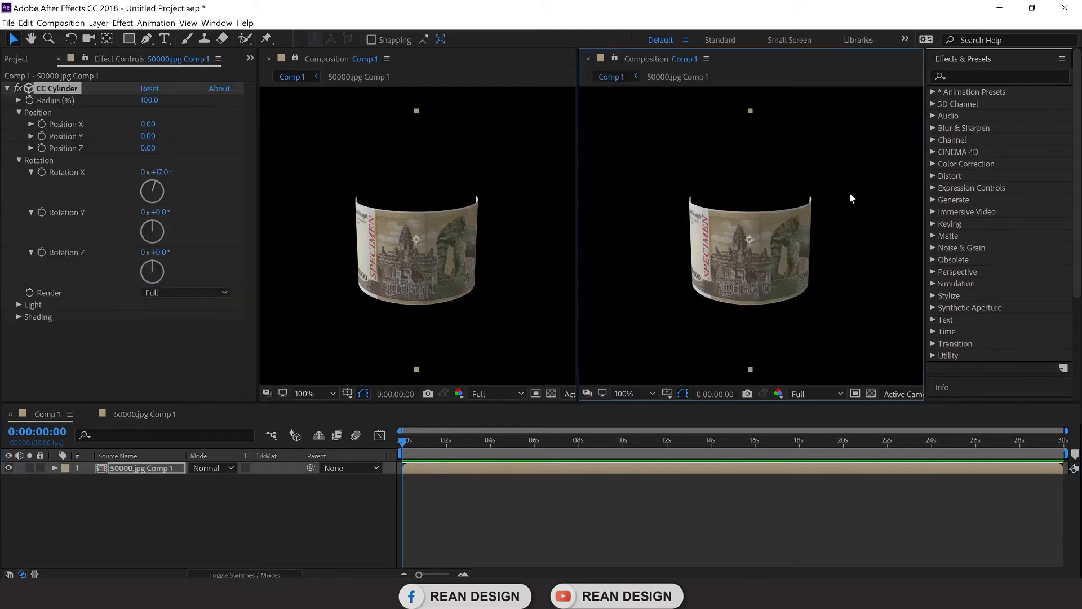
click(677, 77)
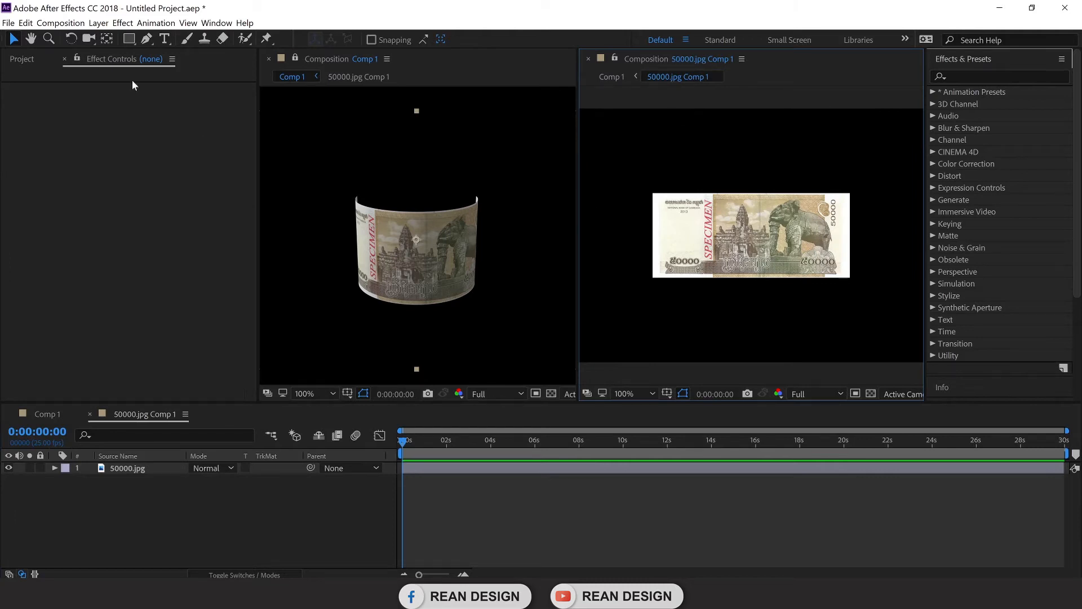
click(395, 256)
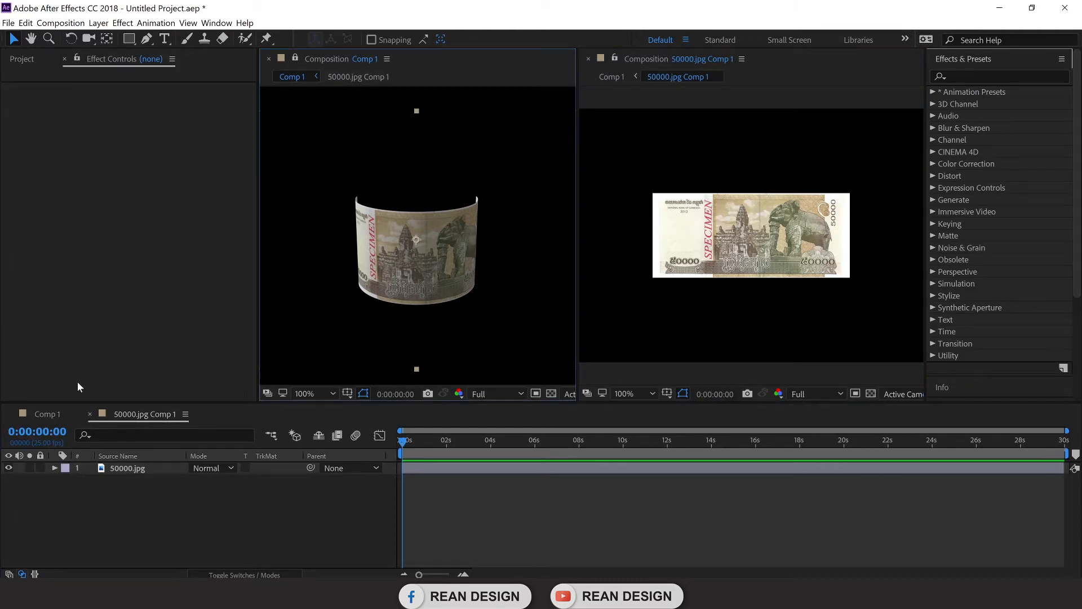
click(47, 413)
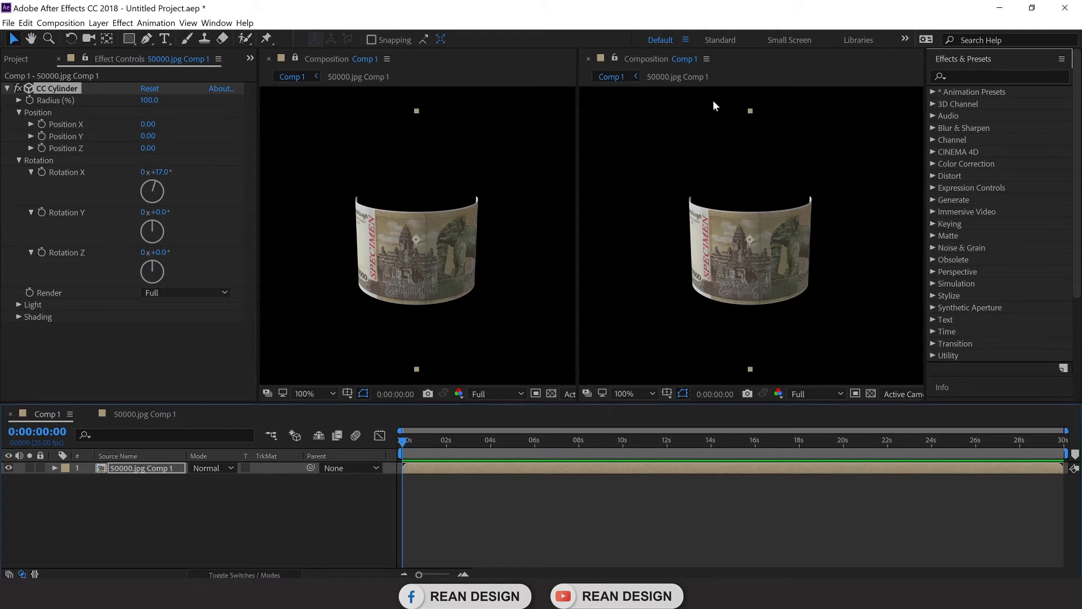
click(151, 416)
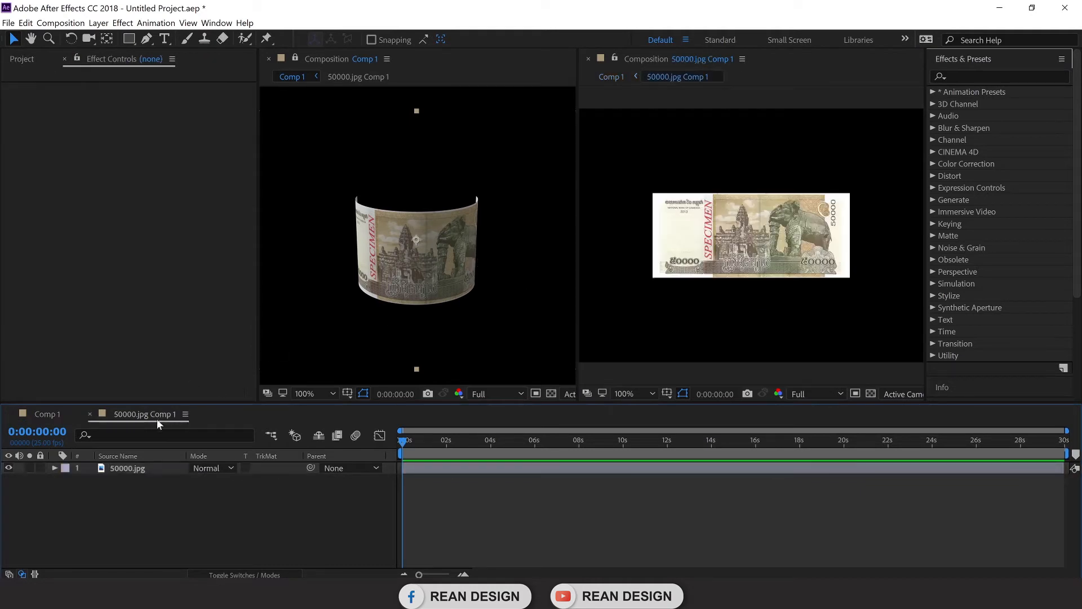
Rotate the 50000.jpg layer clockwise with the Rotation Tool so the banknote lies diagonally in 50000.jpg Comp 1.
click(734, 259)
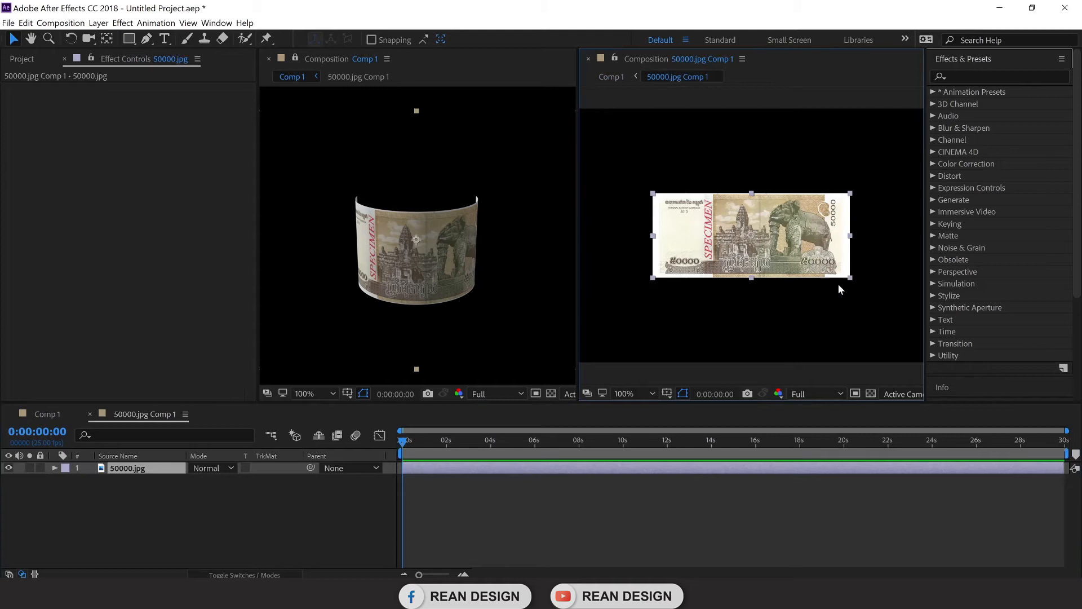
click(72, 39)
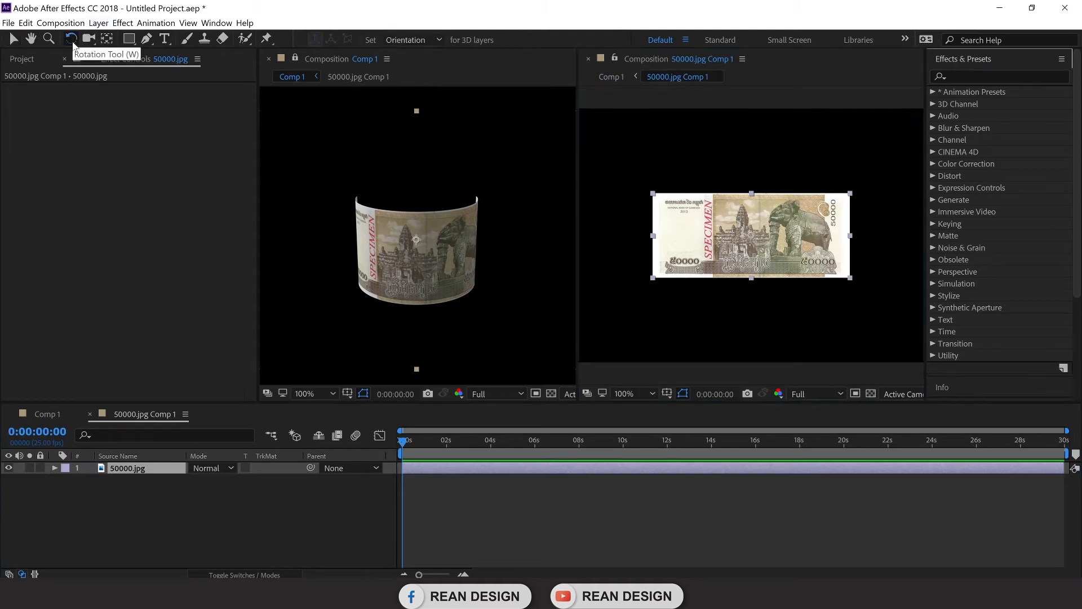
drag(842, 286, 797, 310)
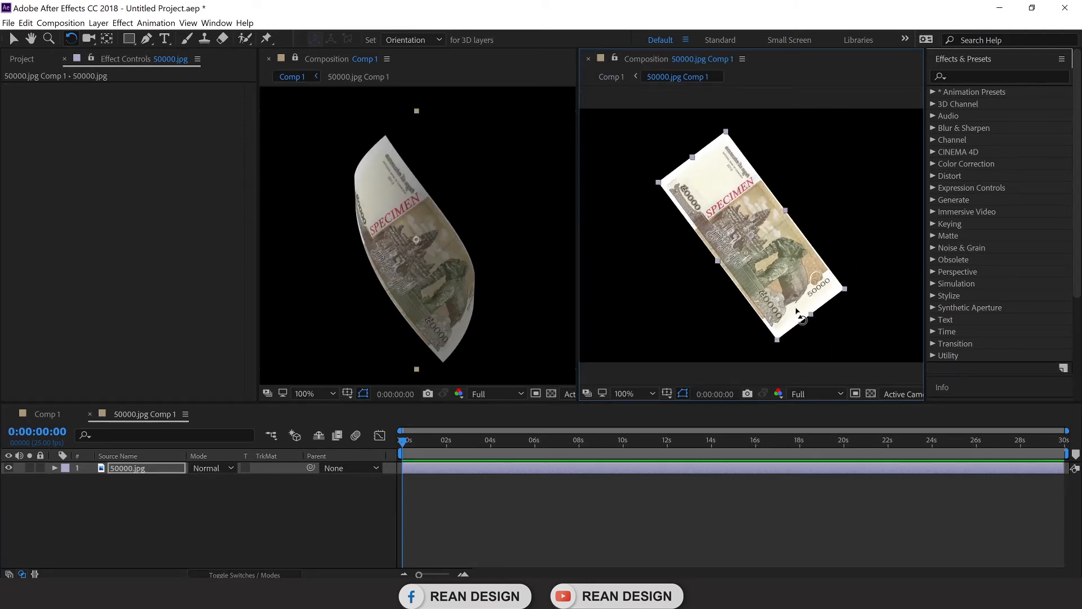
drag(791, 310, 801, 307)
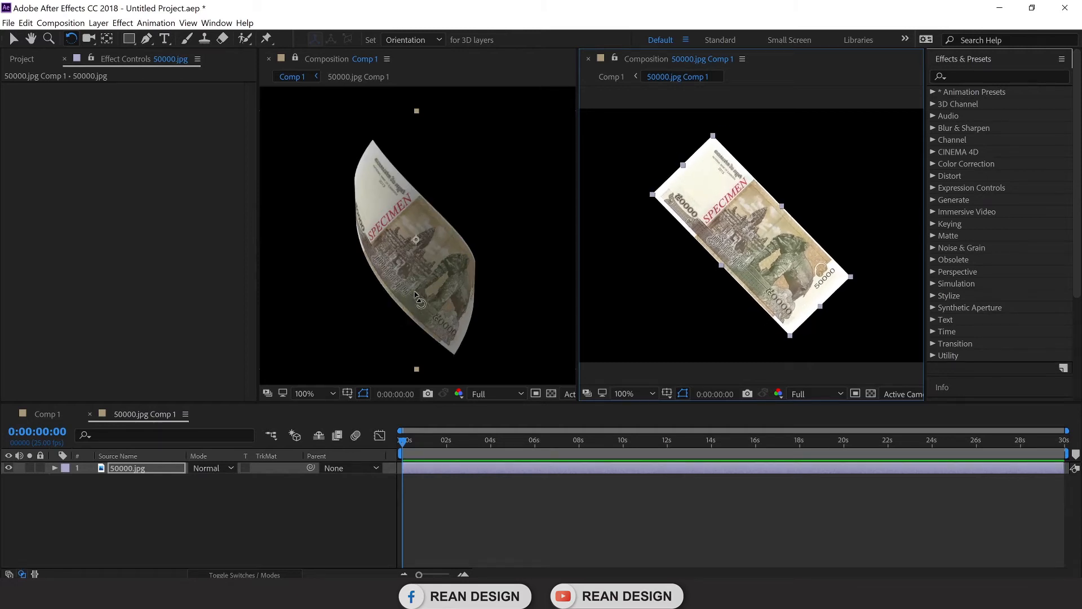
drag(830, 266, 826, 260)
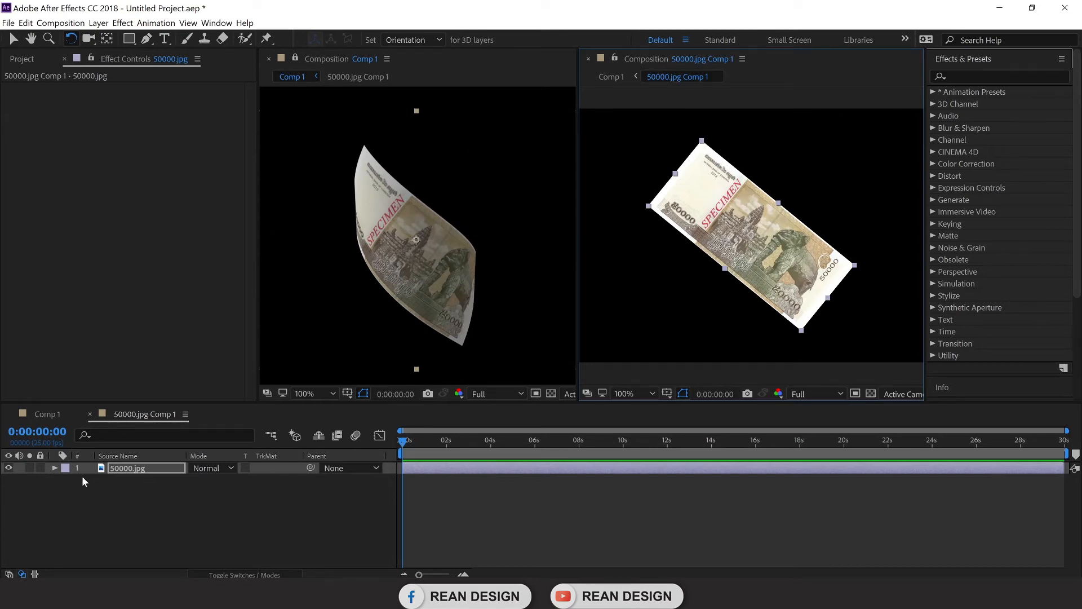
Return to Comp 1 and set the CC Cylinder rotation to X 38°, Y 93° and Z -19°.
click(51, 416)
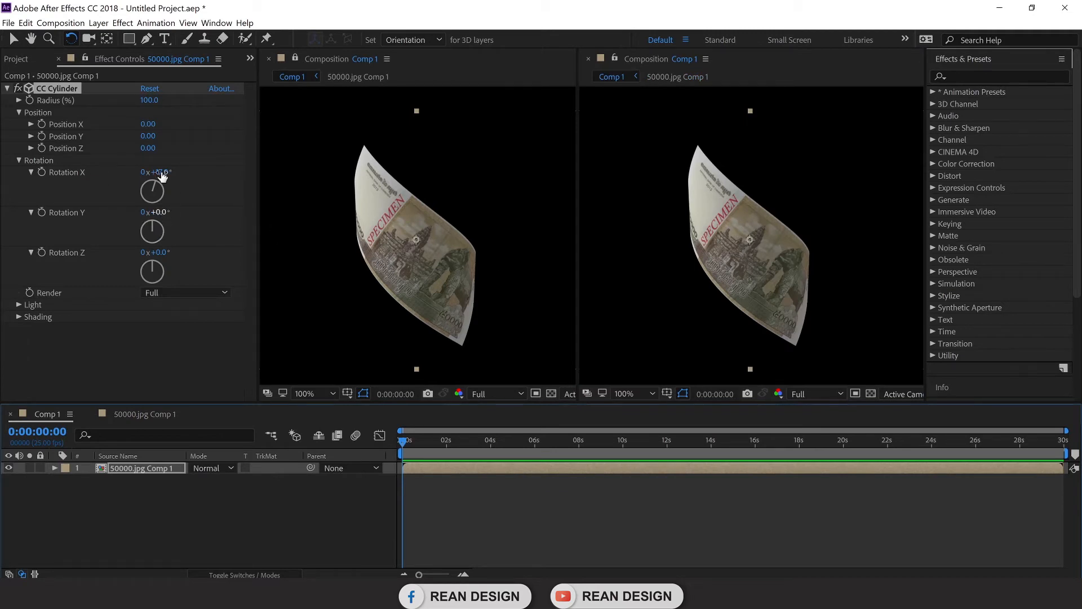
mouse_move(163, 172)
mouse_down()
mouse_move(203, 171)
mouse_move(166, 177)
mouse_up()
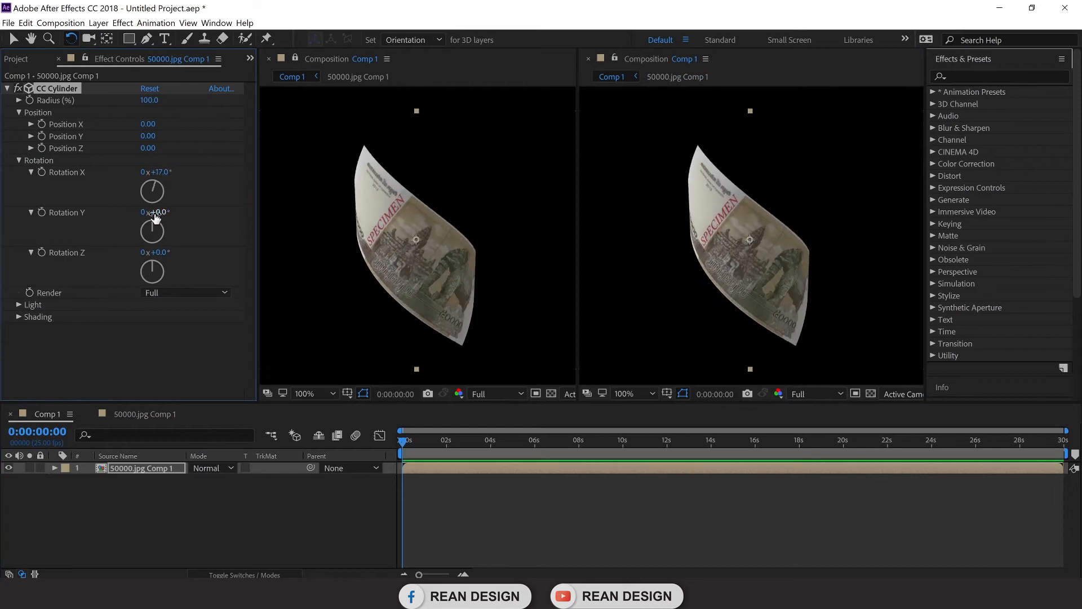
drag(181, 209, 293, 213)
mouse_move(164, 252)
mouse_down()
mouse_move(210, 246)
mouse_move(149, 252)
mouse_up()
mouse_move(150, 213)
mouse_down()
mouse_move(130, 230)
mouse_move(144, 224)
mouse_up()
drag(154, 172, 184, 172)
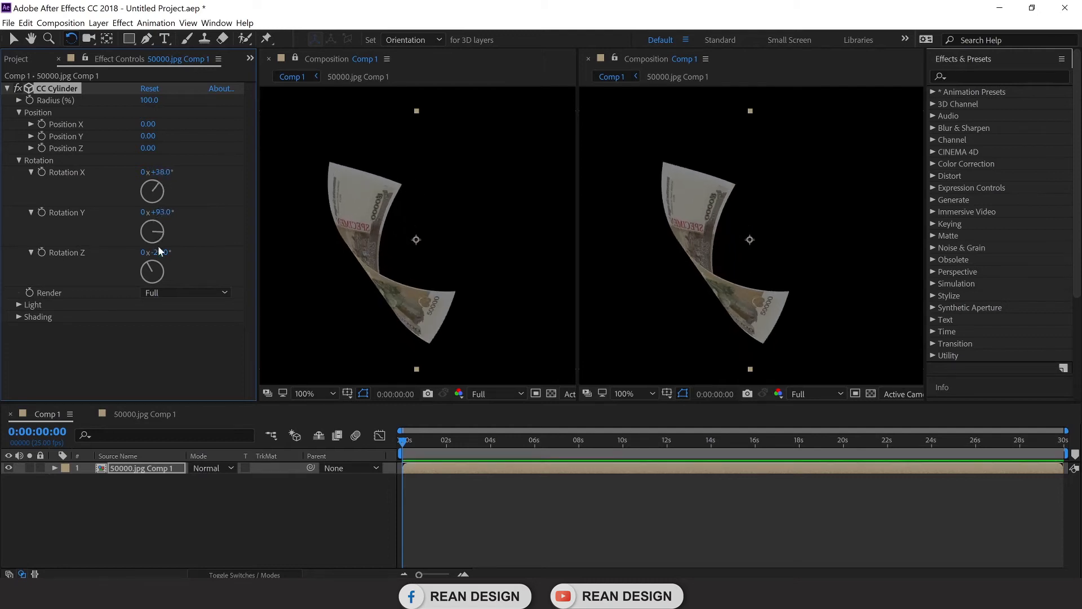
drag(168, 251, 169, 251)
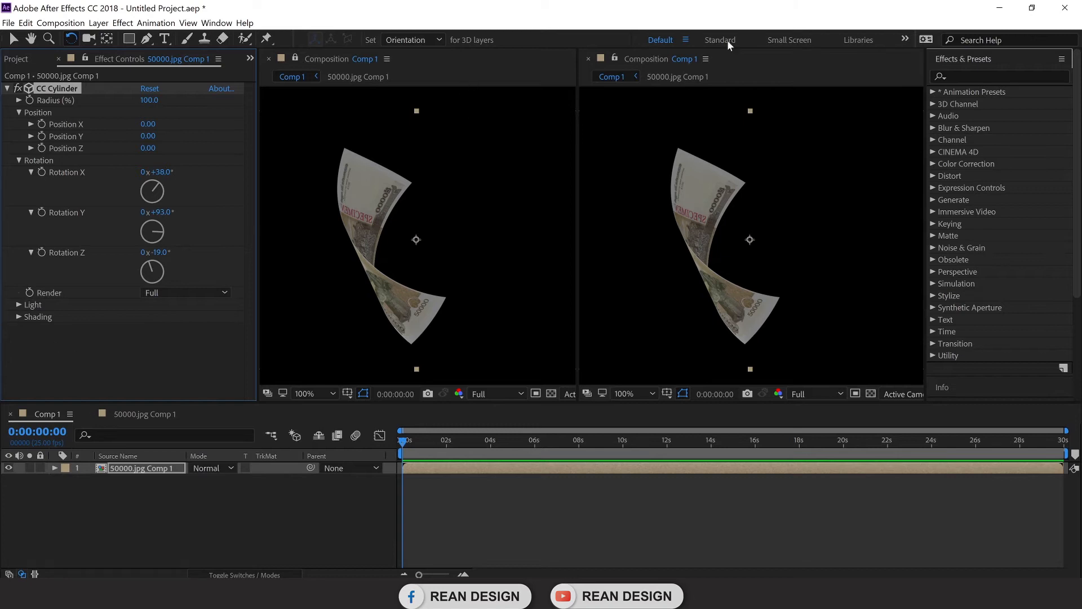
Close the second composition viewer, unlock the remaining Comp 1 viewer and return to the Selection Tool.
click(589, 58)
click(295, 66)
click(14, 39)
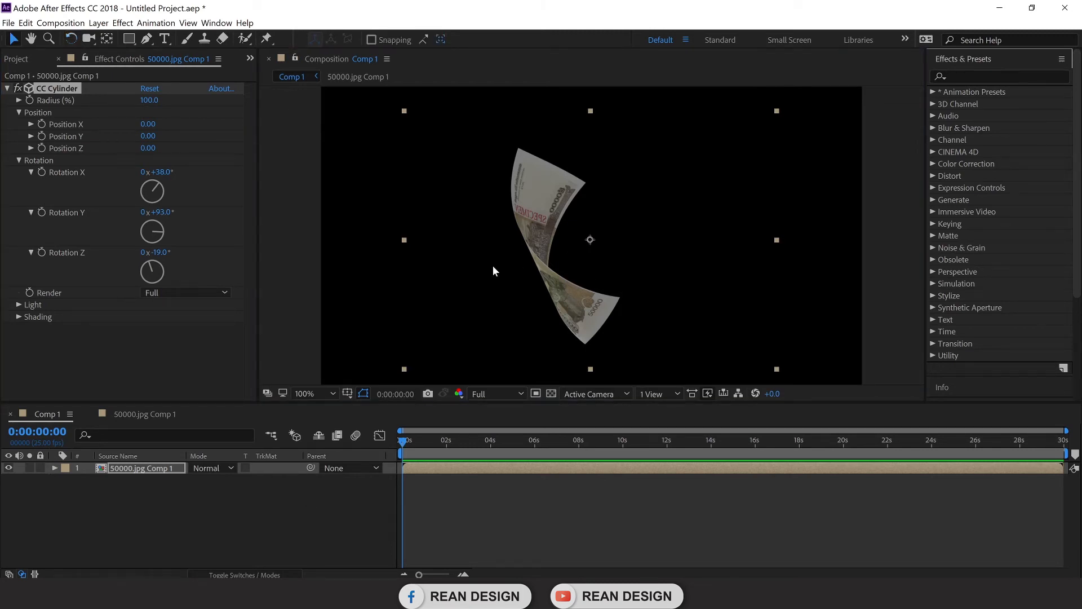
Set the CC Cylinder light intensity to 118 and the light height to 26.
click(19, 305)
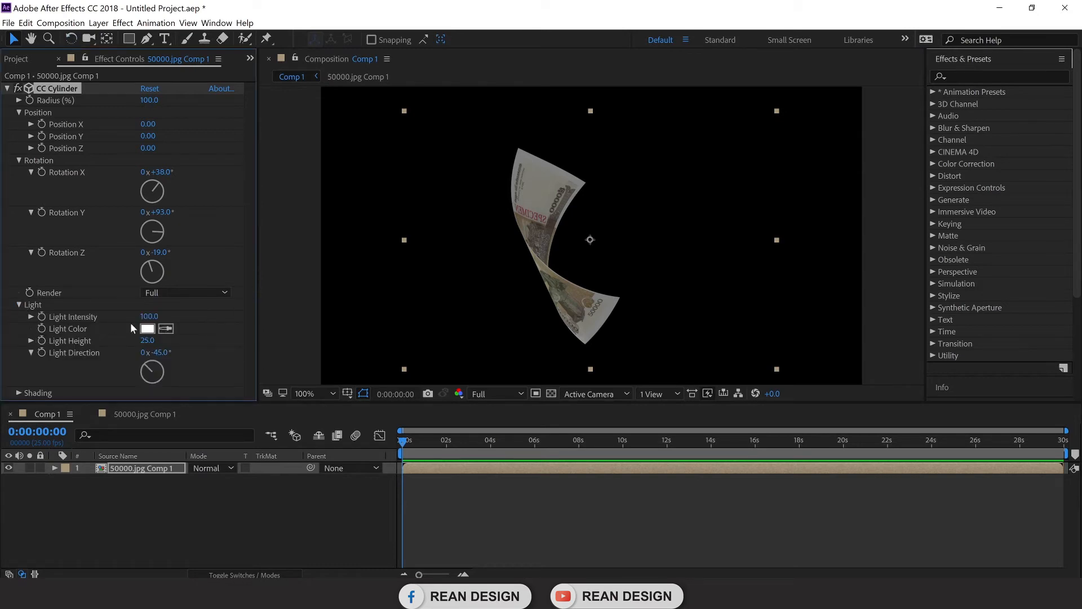
mouse_move(149, 319)
mouse_down()
mouse_move(126, 318)
mouse_move(155, 313)
mouse_up()
mouse_move(188, 345)
mouse_down()
mouse_move(203, 345)
mouse_move(172, 343)
mouse_up()
click(147, 329)
click(200, 291)
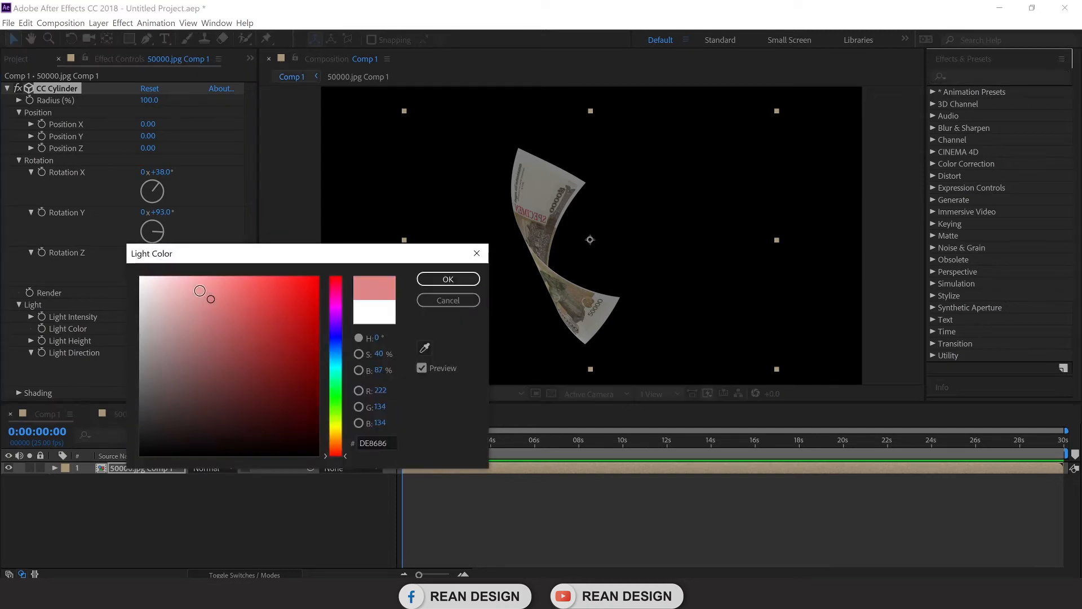
click(196, 283)
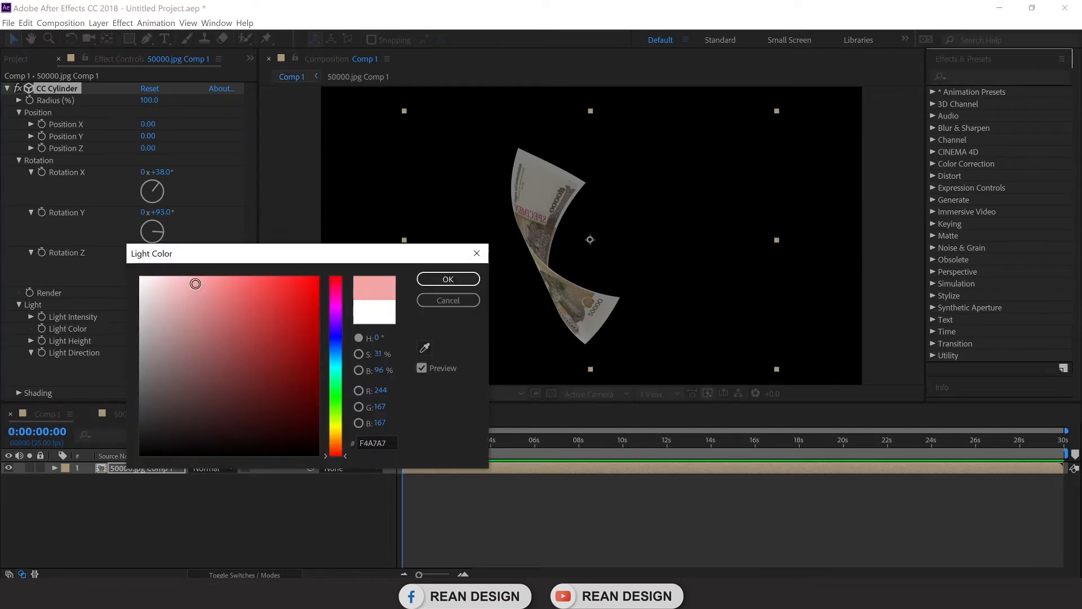
click(462, 301)
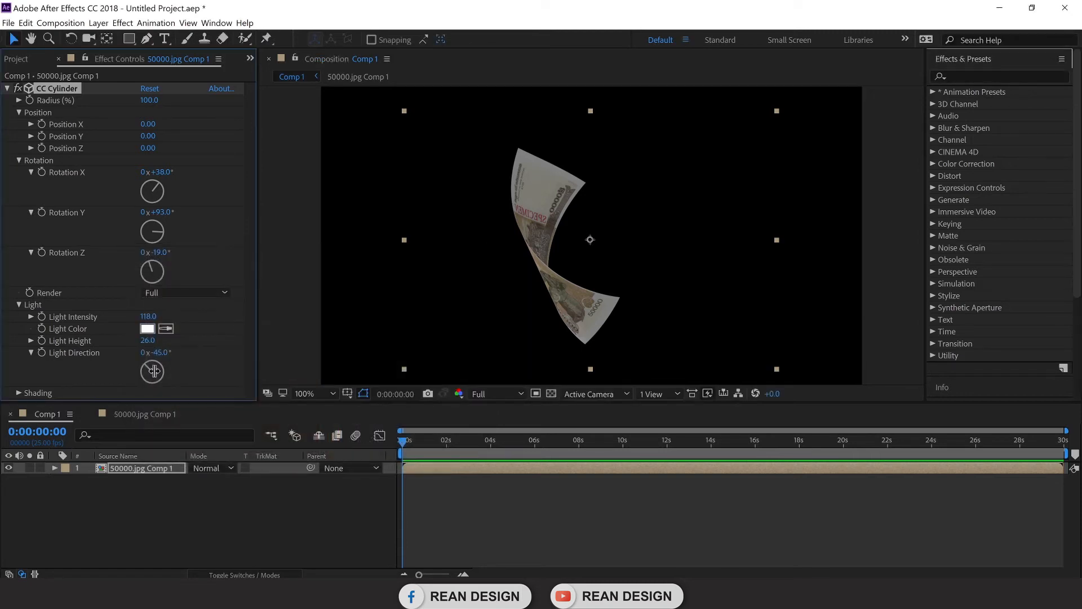
Set the CC Cylinder shading ambient to 55 and the light height to 53.
click(19, 393)
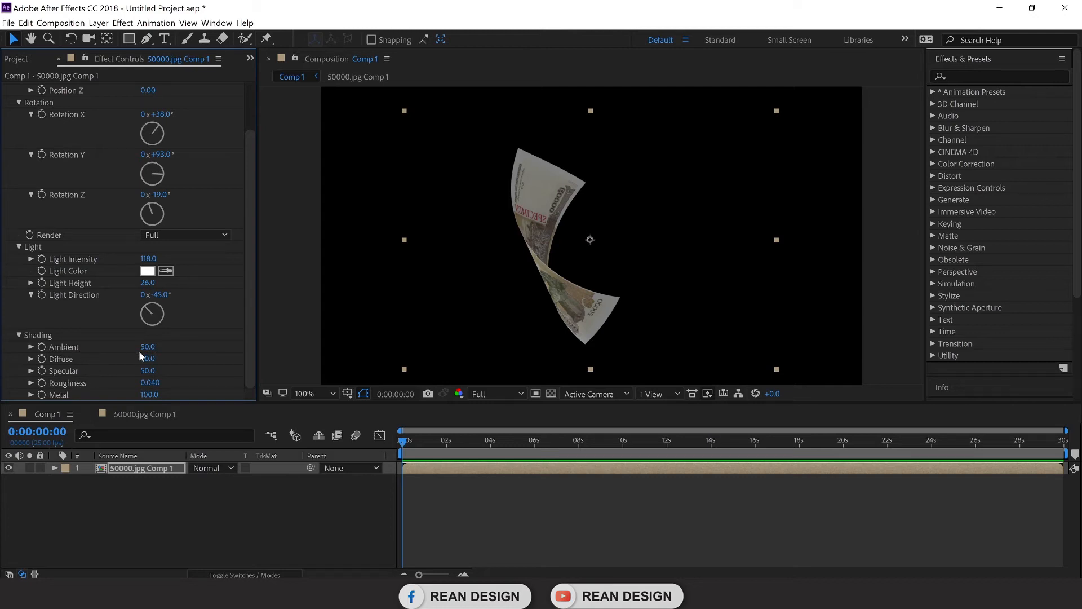
mouse_move(148, 349)
mouse_down()
mouse_move(221, 345)
mouse_move(158, 351)
mouse_up()
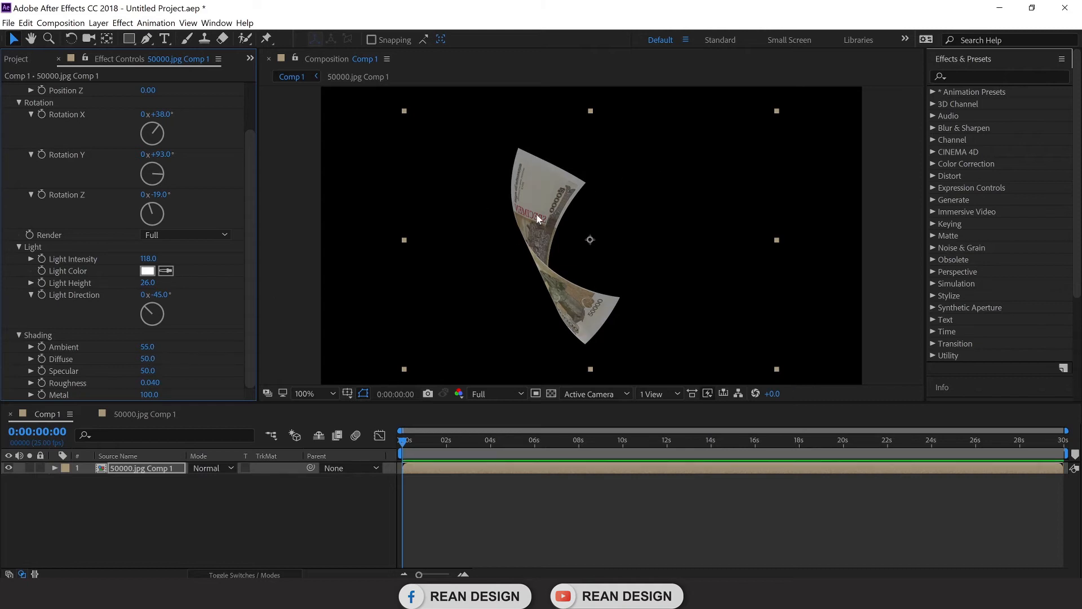
click(20, 336)
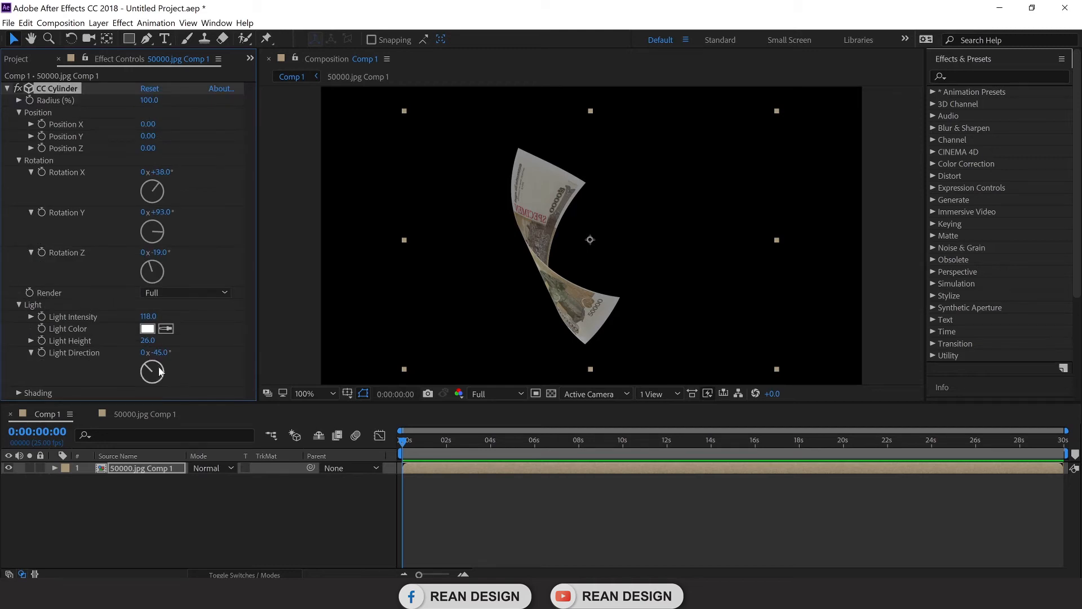
drag(148, 340, 168, 340)
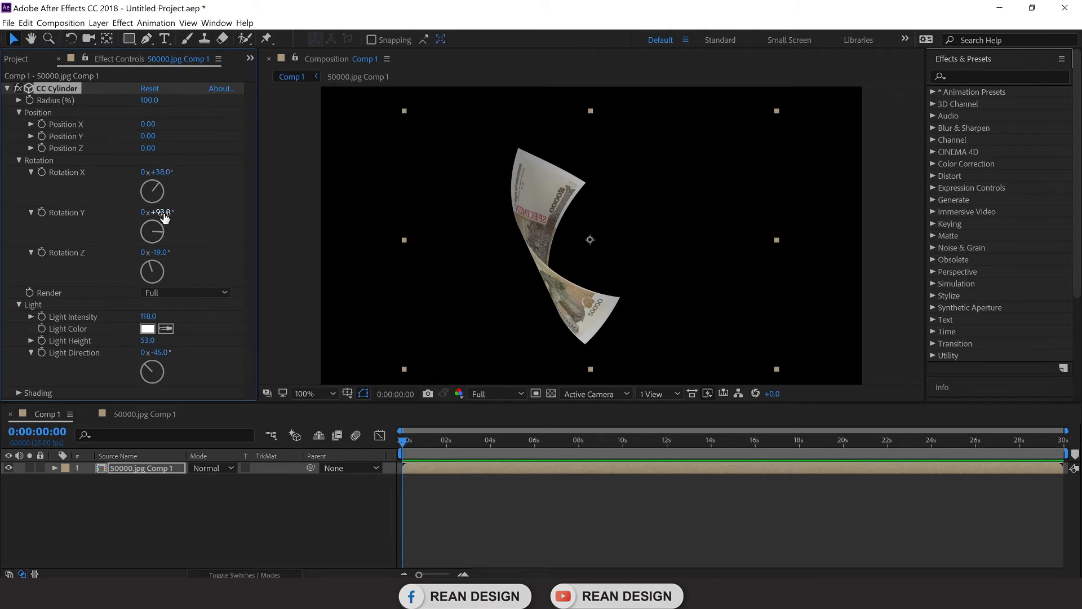
Set the CC Cylinder rotation to X 30°, Y 85° and Z 0°.
drag(153, 213, 157, 210)
mouse_move(154, 172)
mouse_down()
mouse_move(143, 179)
mouse_move(168, 178)
mouse_up()
drag(160, 254, 164, 254)
click(163, 253)
text(0)
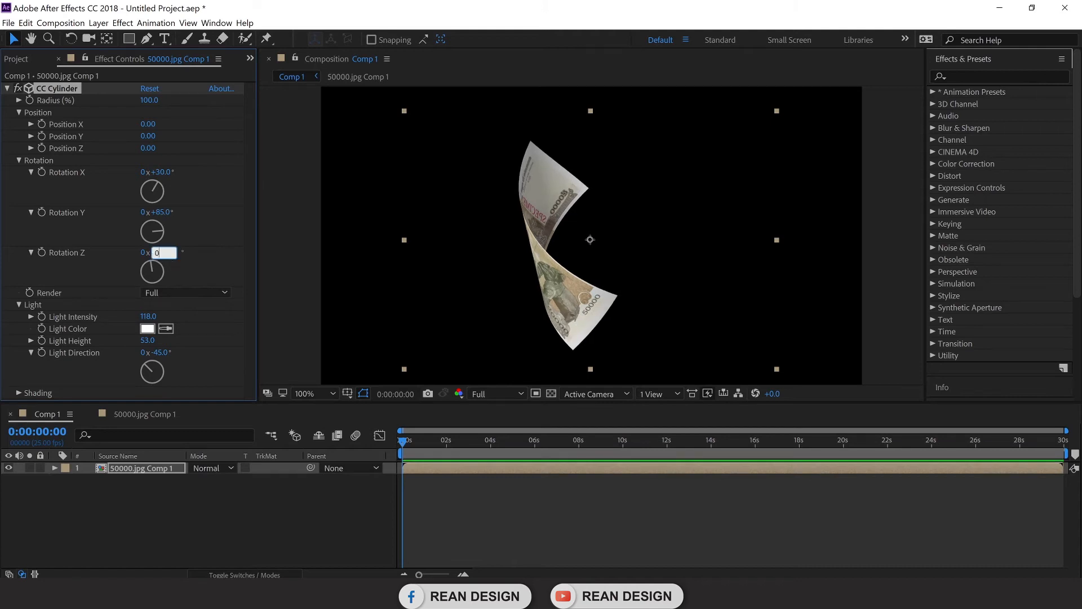
click(141, 493)
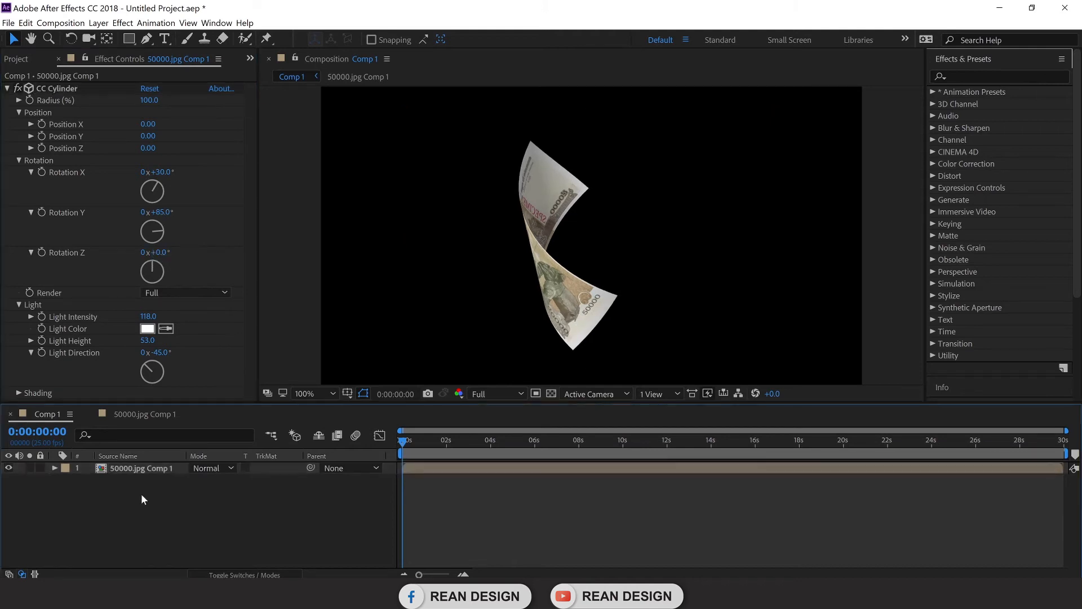
Rotate the 50000.jpg layer slightly counterclockwise in 50000.jpg Comp 1 with the Rotation Tool and return to Comp 1.
click(164, 414)
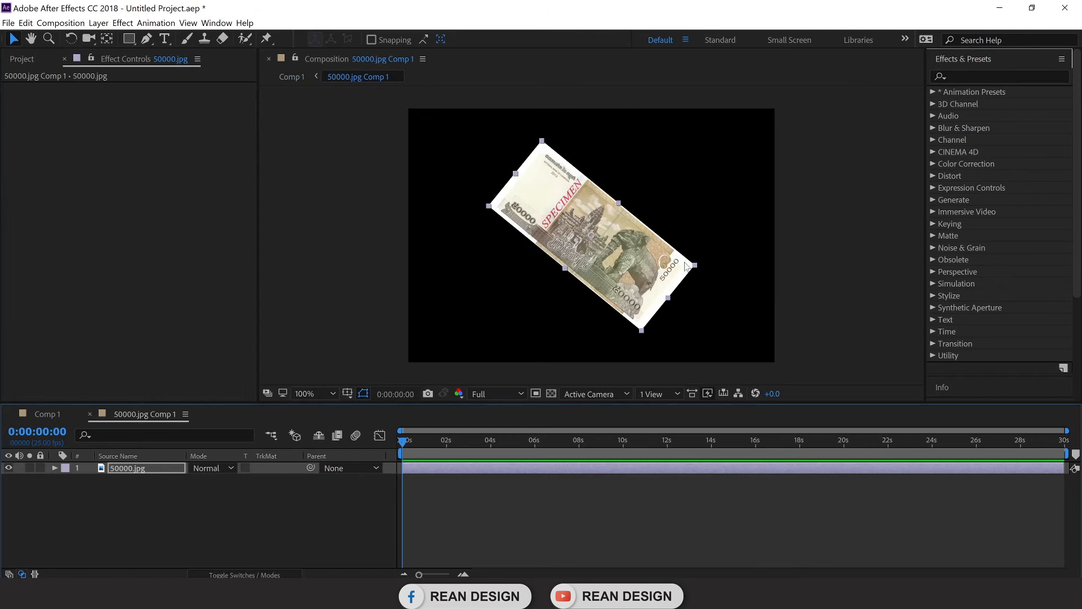
click(71, 39)
drag(692, 272, 698, 243)
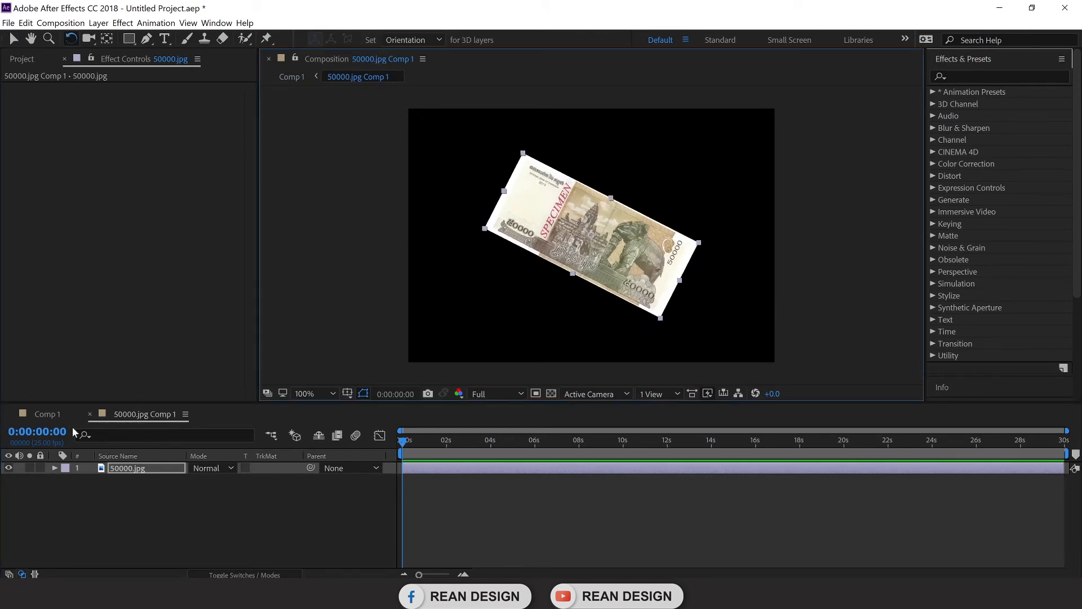
click(38, 414)
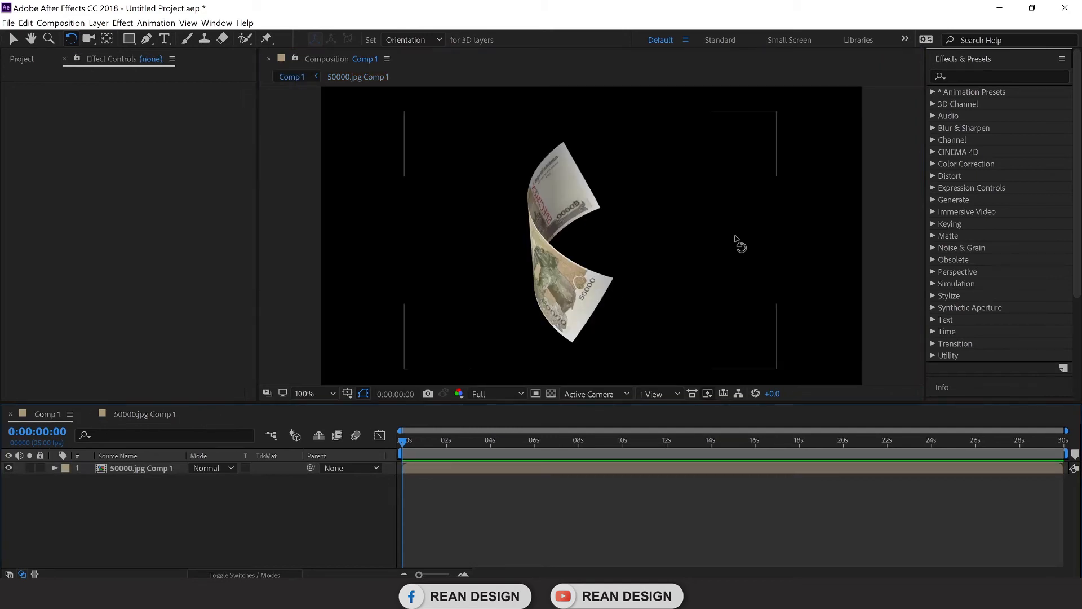
click(486, 276)
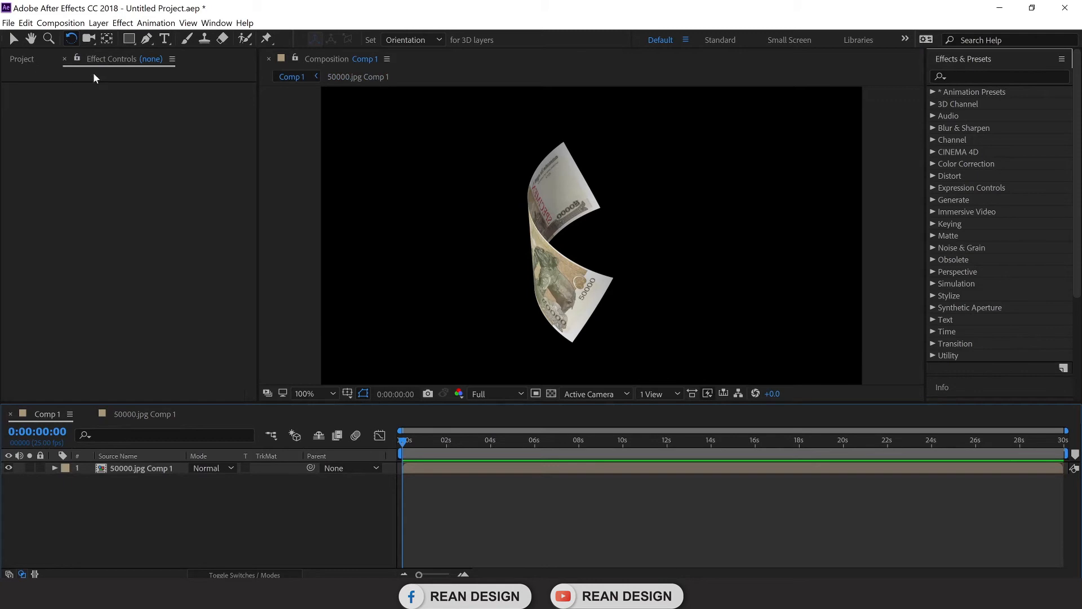
click(14, 40)
Set the CC Cylinder rotation to X 13°, Y 120° and Z -42°, and scale the banknote layer down in Comp 1.
click(139, 469)
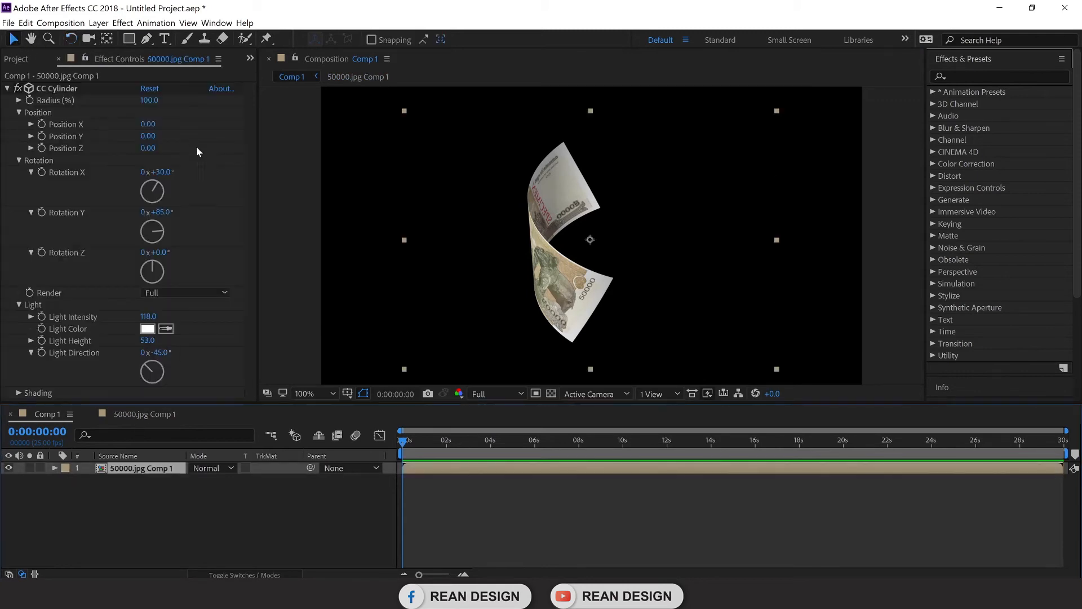
mouse_move(167, 179)
mouse_down()
mouse_move(134, 189)
mouse_move(190, 167)
mouse_move(181, 173)
mouse_up()
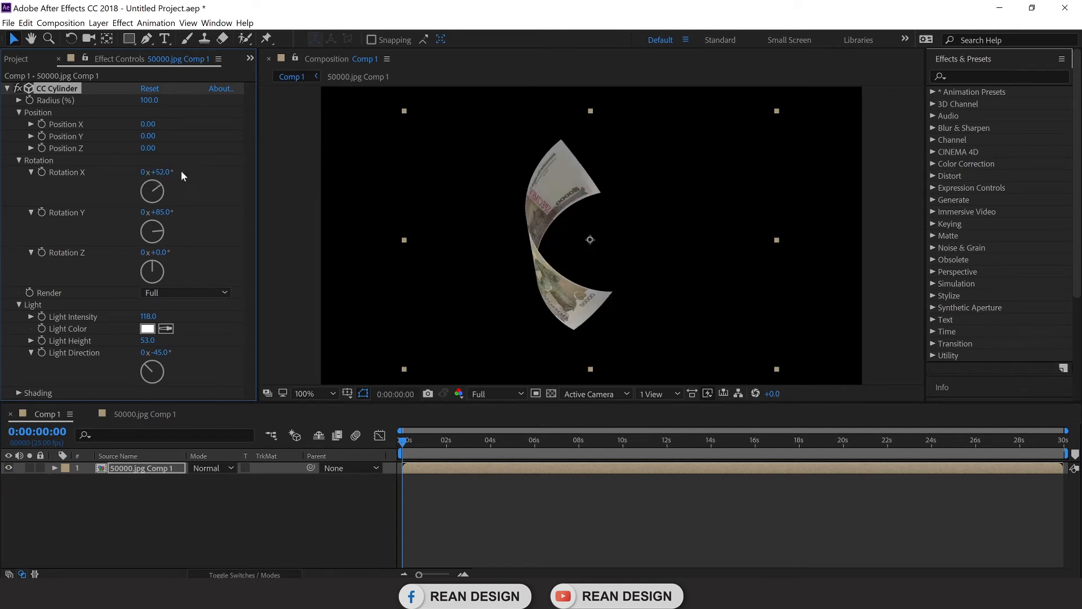
drag(156, 212, 146, 191)
drag(158, 252, 131, 251)
drag(168, 209, 180, 203)
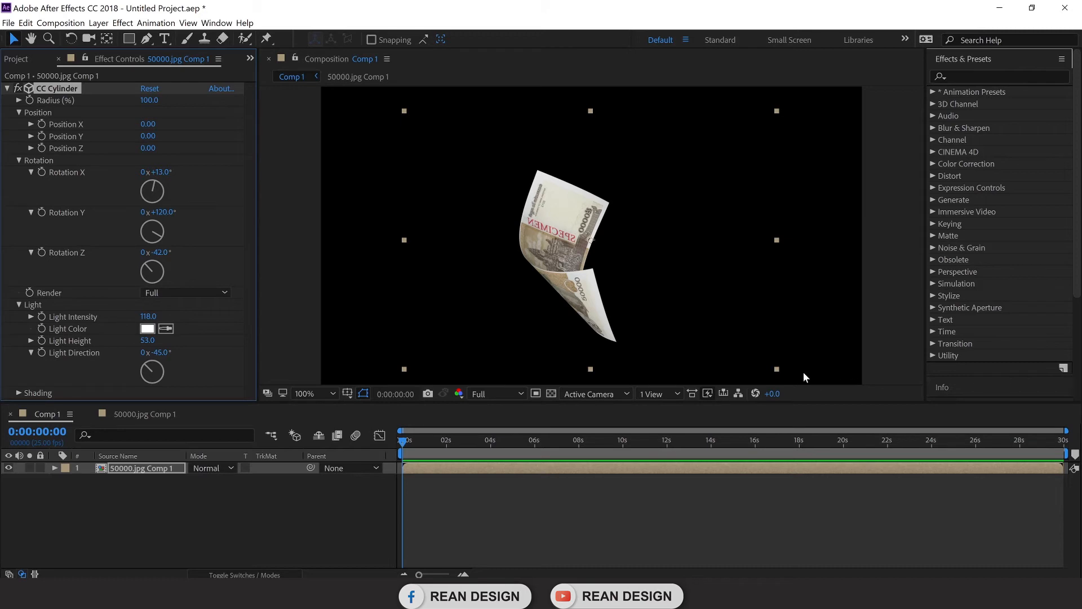
drag(775, 369, 702, 360)
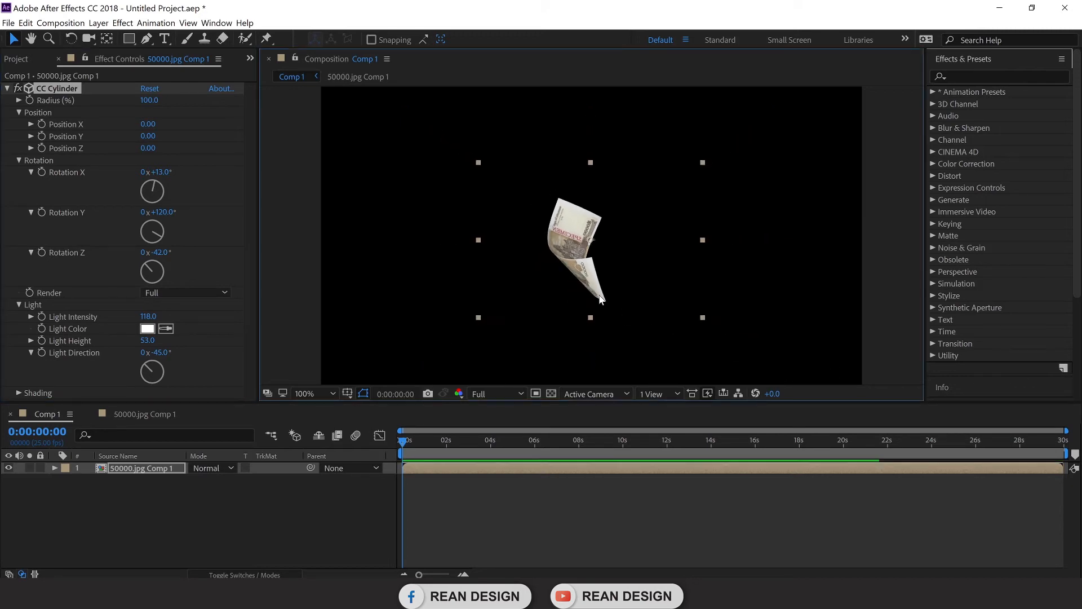
Keyframe the CC Cylinder Rotation Y from 0x+120° at the start to 10x+120° at 0:00:29:24 and preview the spin.
drag(410, 443, 379, 438)
click(509, 499)
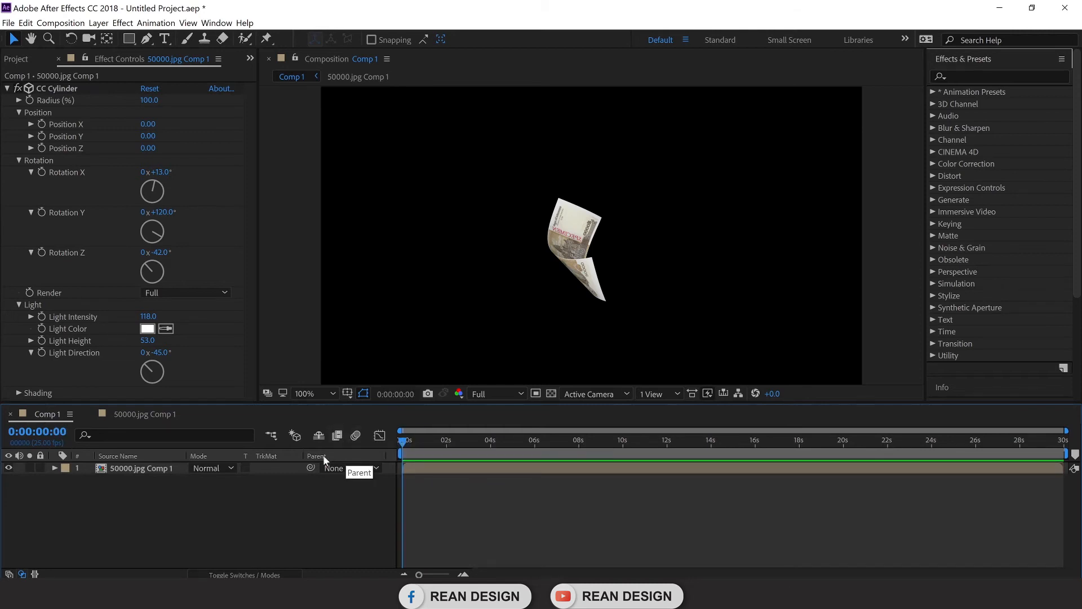
click(41, 212)
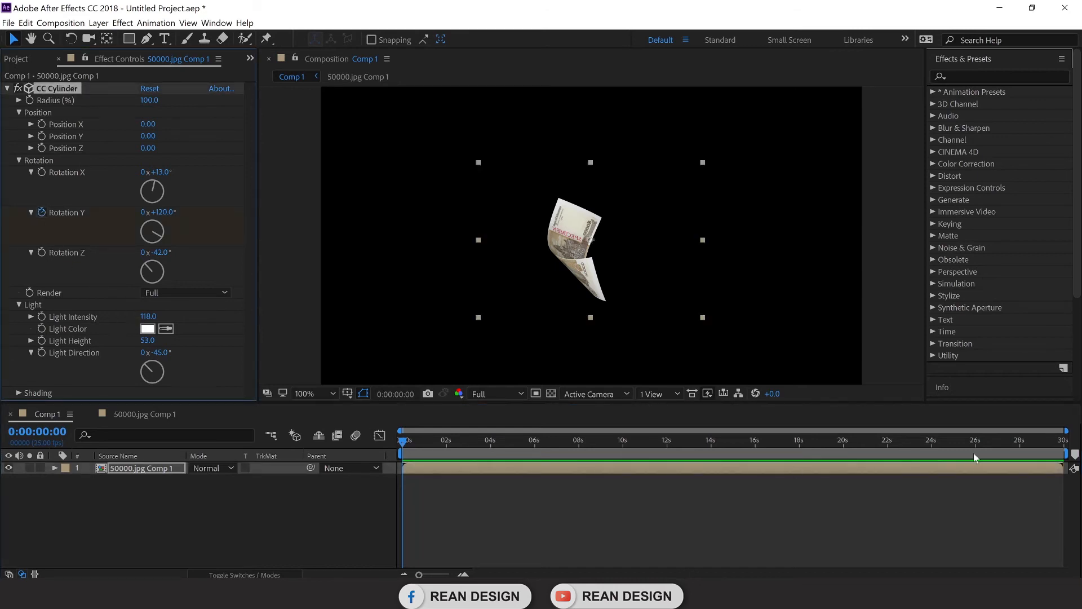
click(1051, 445)
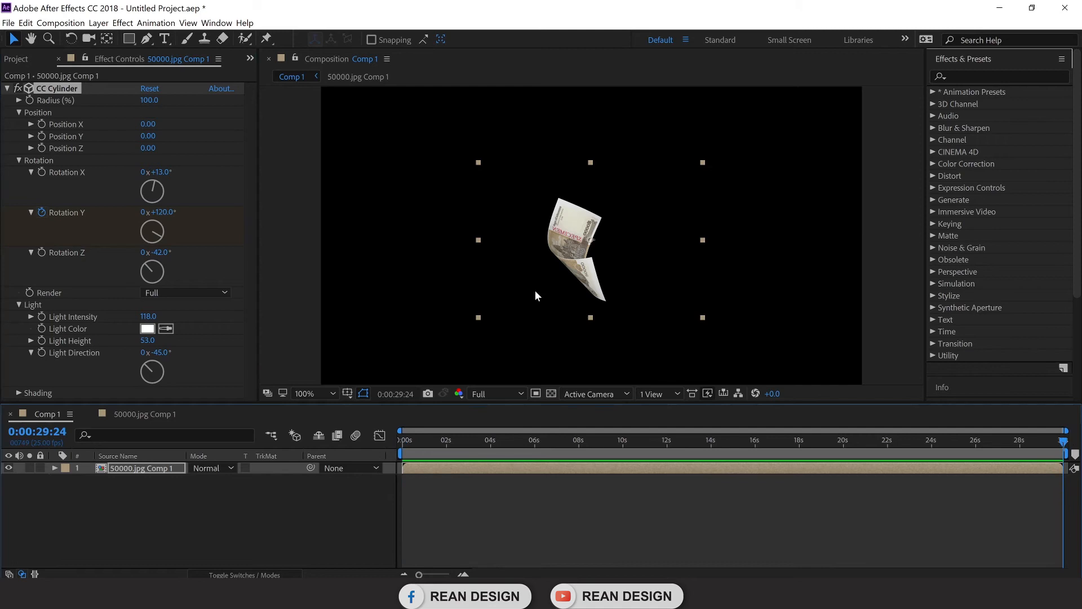
click(143, 212)
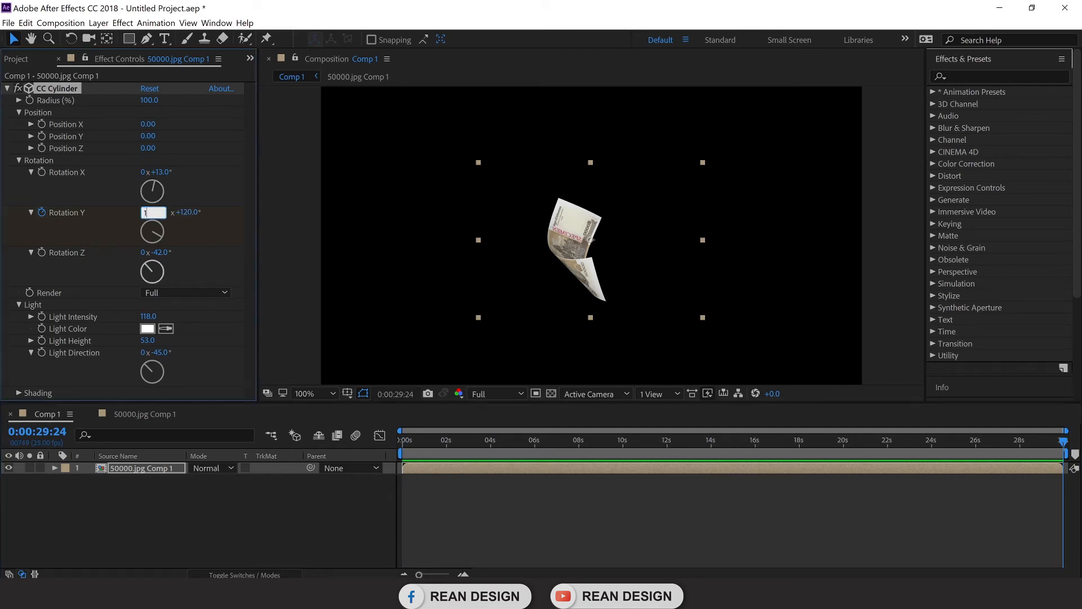
text(10)
key(Return)
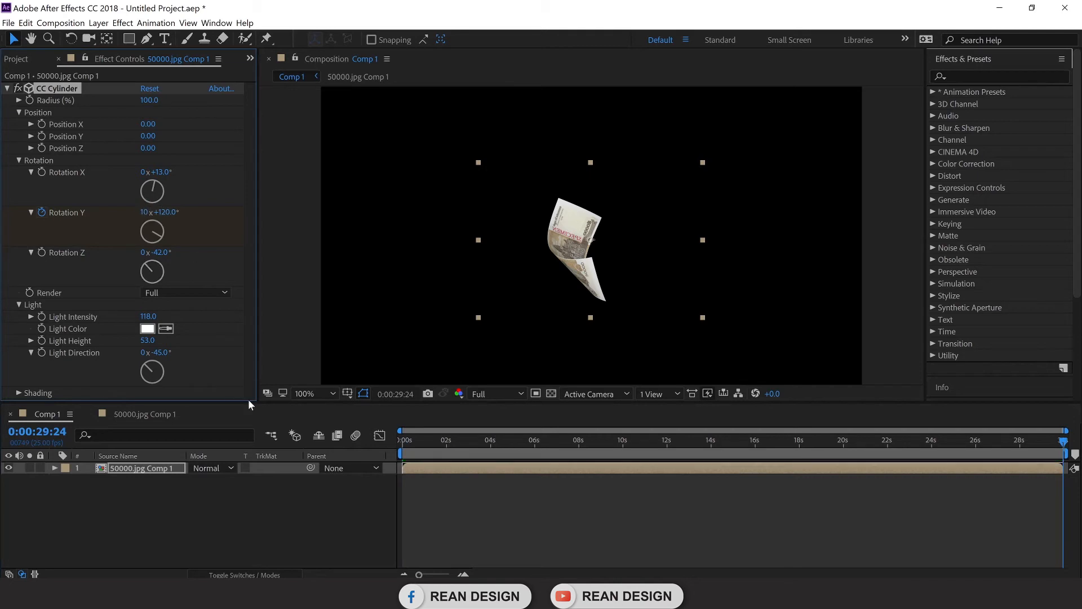
key(space)
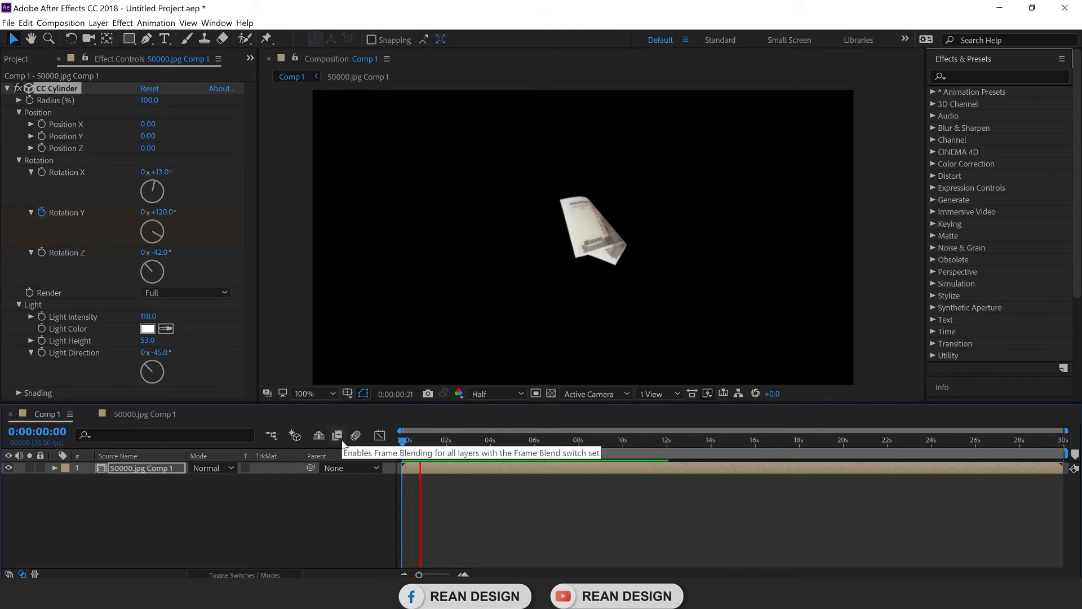
key(space)
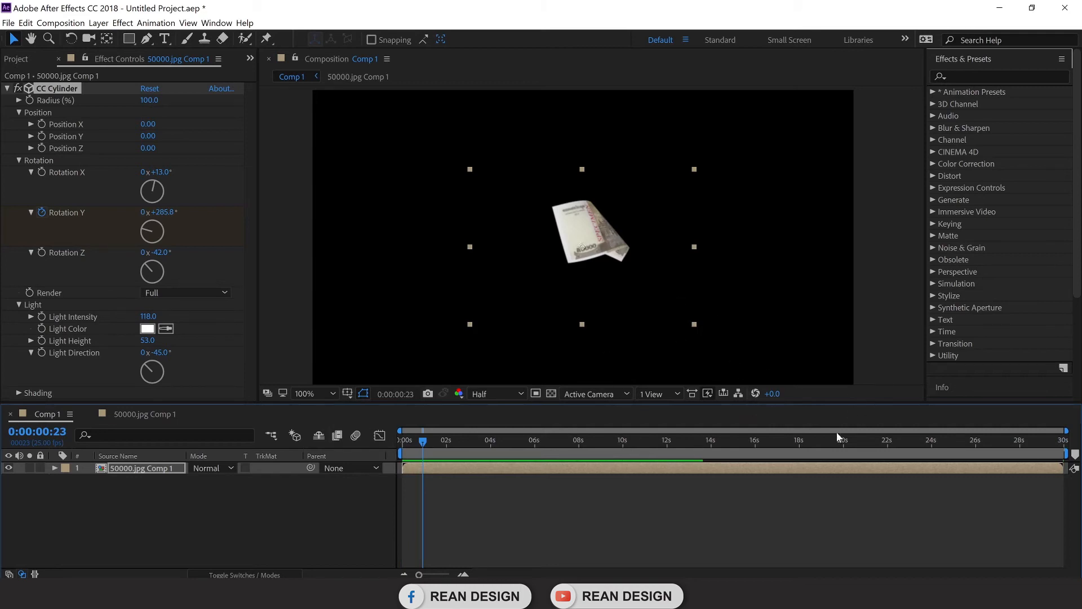
Move the banknote layer above the frame to position 660, -260 and set a Position keyframe at 0:00:00:00.
scroll(674, 278, down, 2)
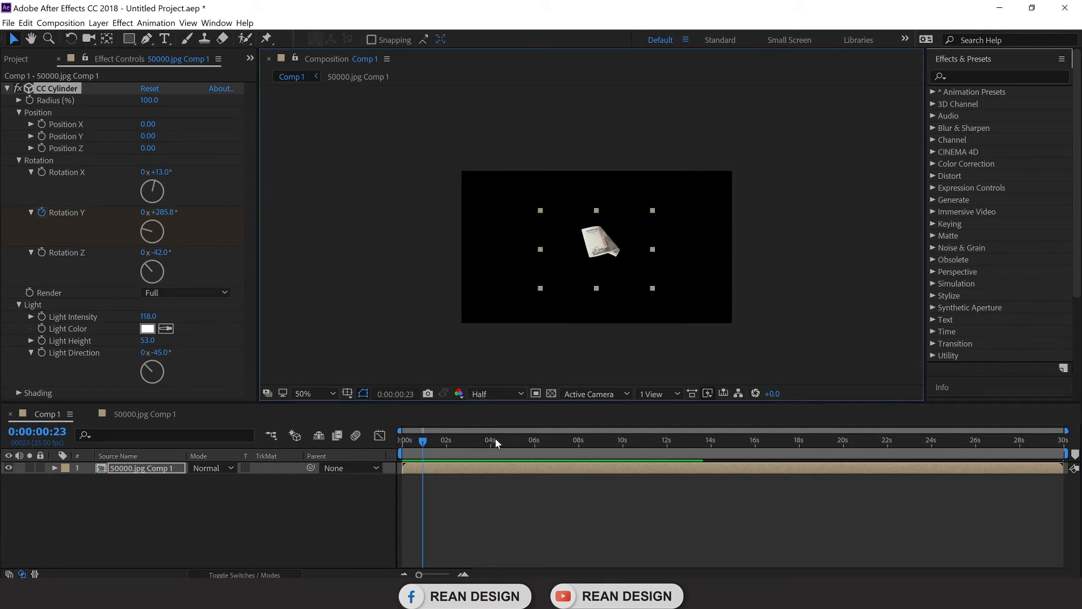
drag(427, 444, 404, 438)
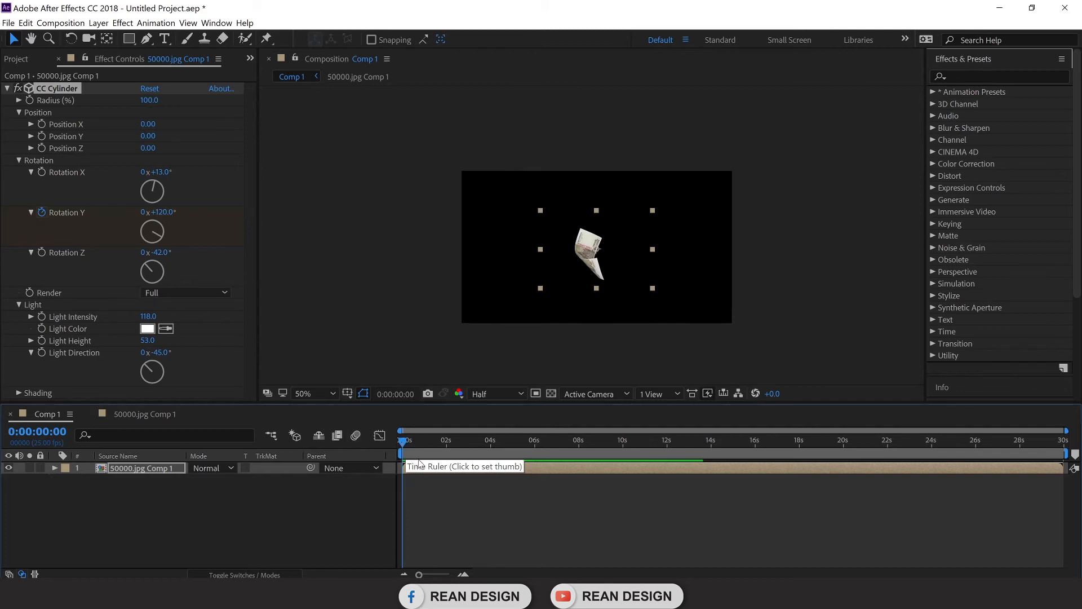
key(p)
drag(594, 266, 556, 163)
mouse_move(553, 150)
mouse_down()
mouse_move(552, 139)
mouse_move(554, 152)
mouse_up()
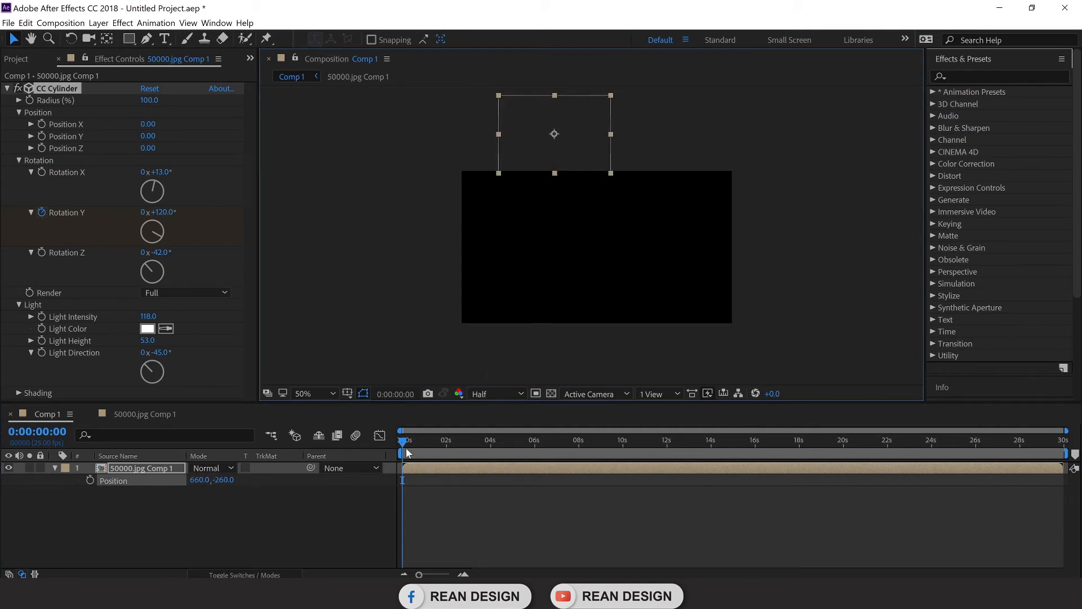
mouse_move(402, 439)
mouse_down()
mouse_move(412, 434)
mouse_move(395, 441)
mouse_up()
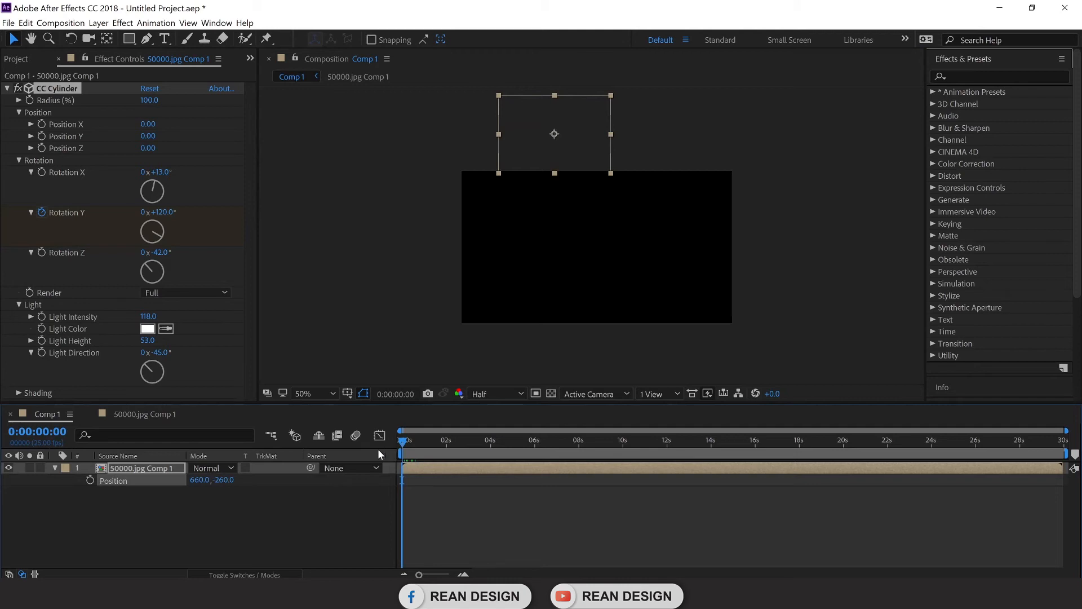
click(90, 481)
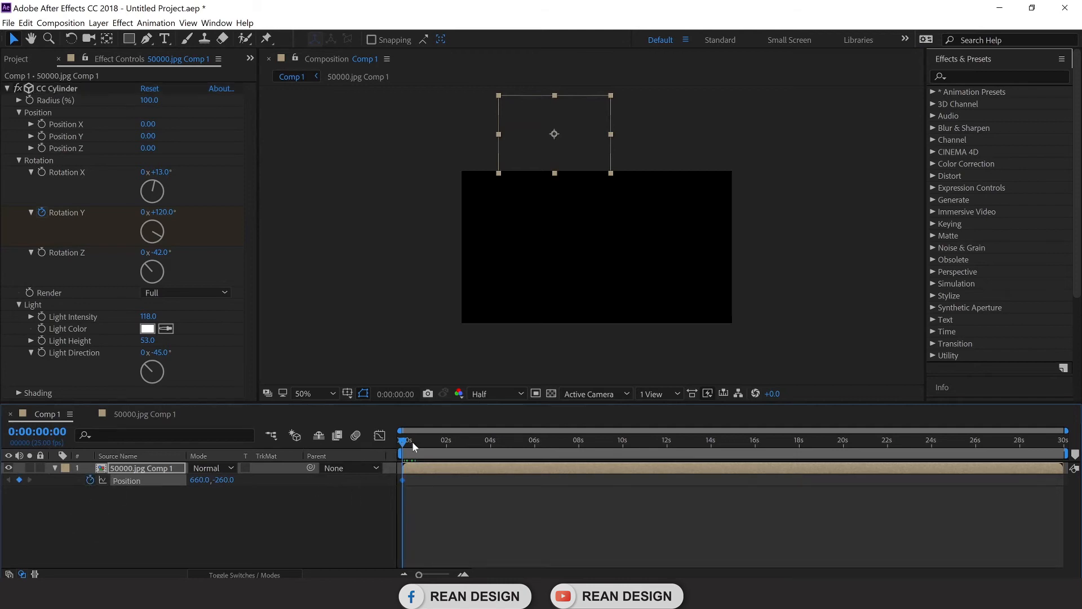
At 0:00:03:24, move the banknote layer below the frame to position 1332, 1226 for a second Position keyframe.
click(447, 440)
drag(459, 459, 489, 457)
drag(556, 147, 651, 356)
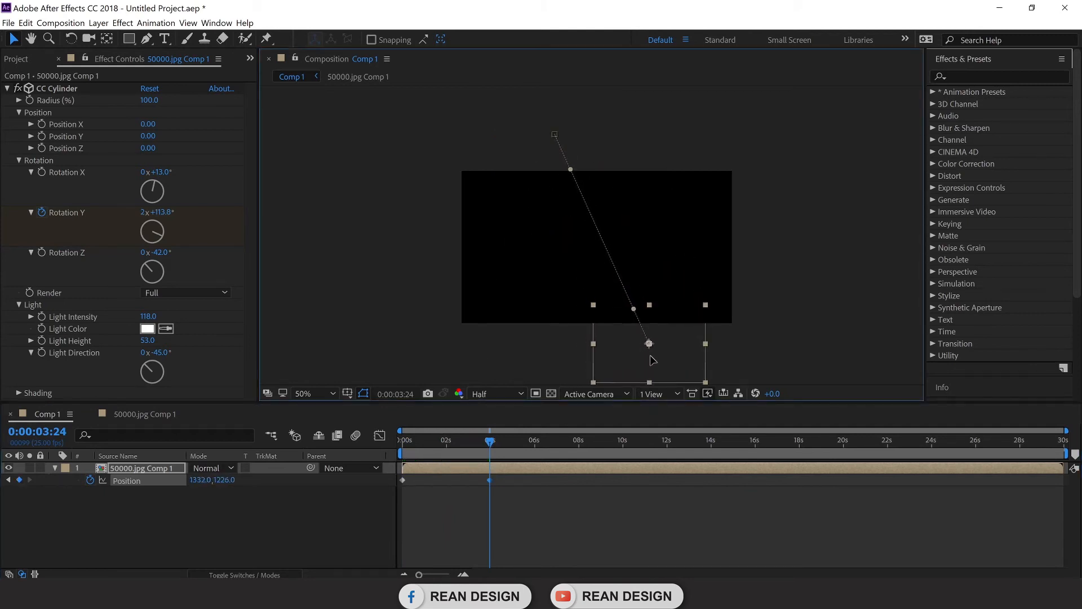
Preview the falling banknote from the start and scrub to about 3 seconds to examine its motion.
drag(491, 447, 369, 469)
key(space)
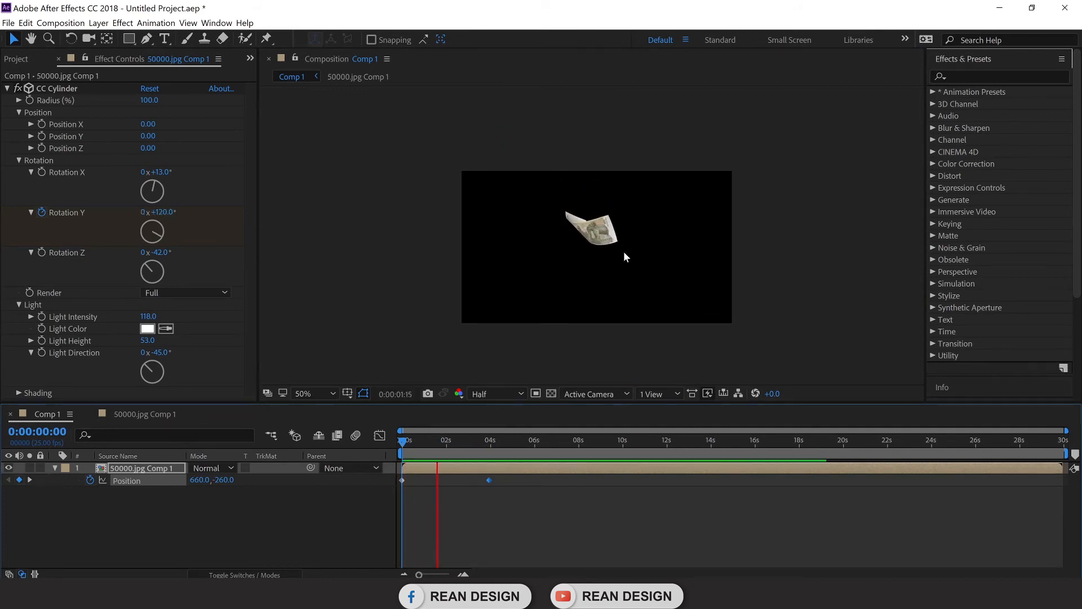
key(space)
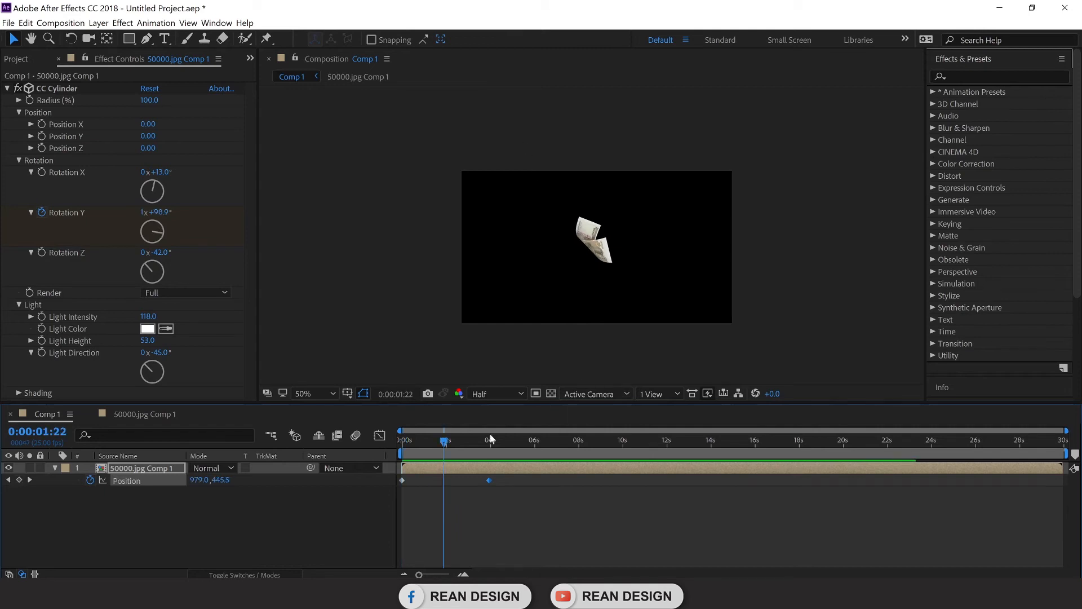
drag(443, 444, 469, 451)
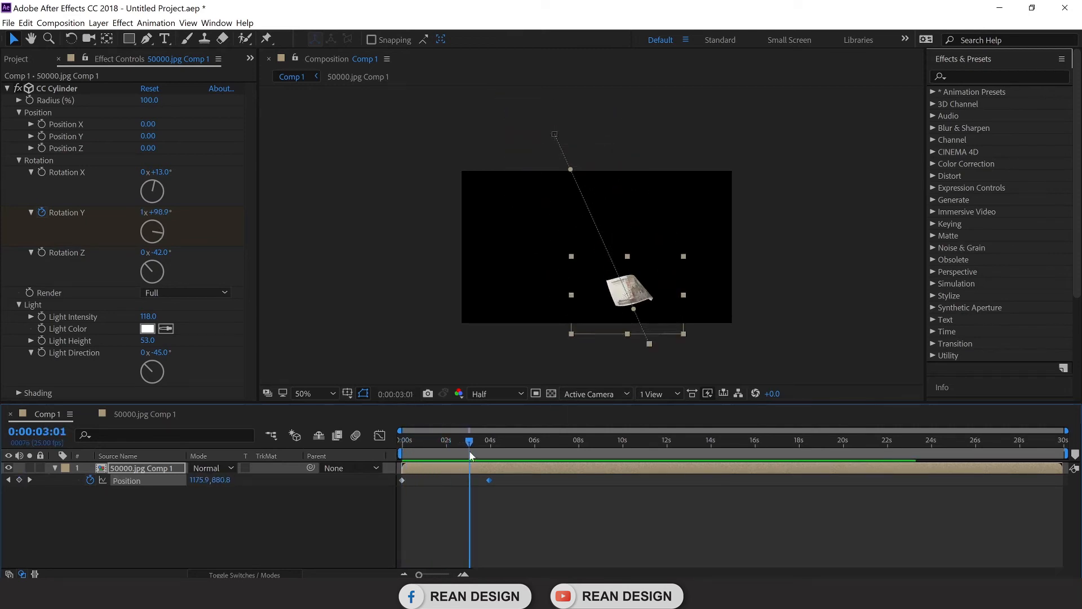
Show the banknote layer's keyframed properties and preview its spin and fall from 0:00:00:00 to nearly three seconds.
click(554, 516)
click(530, 464)
key(u)
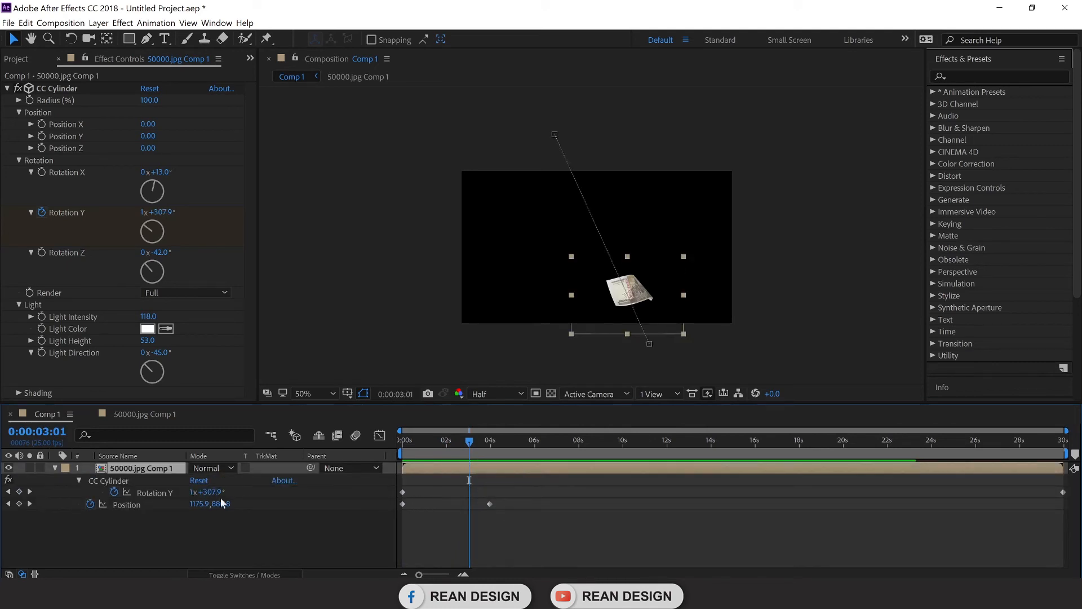
drag(462, 442, 418, 471)
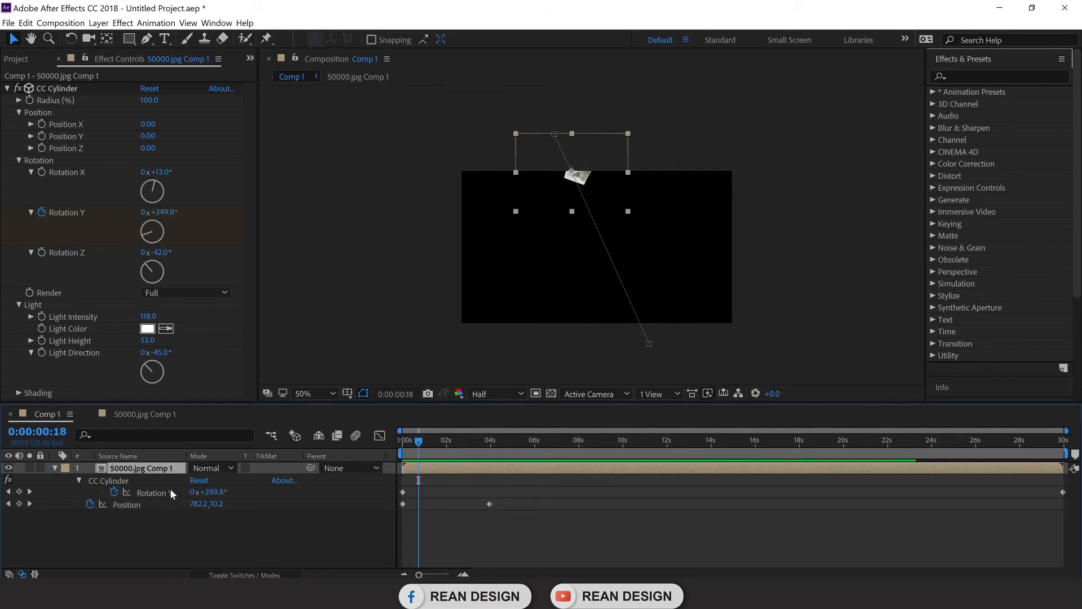
drag(417, 447, 340, 445)
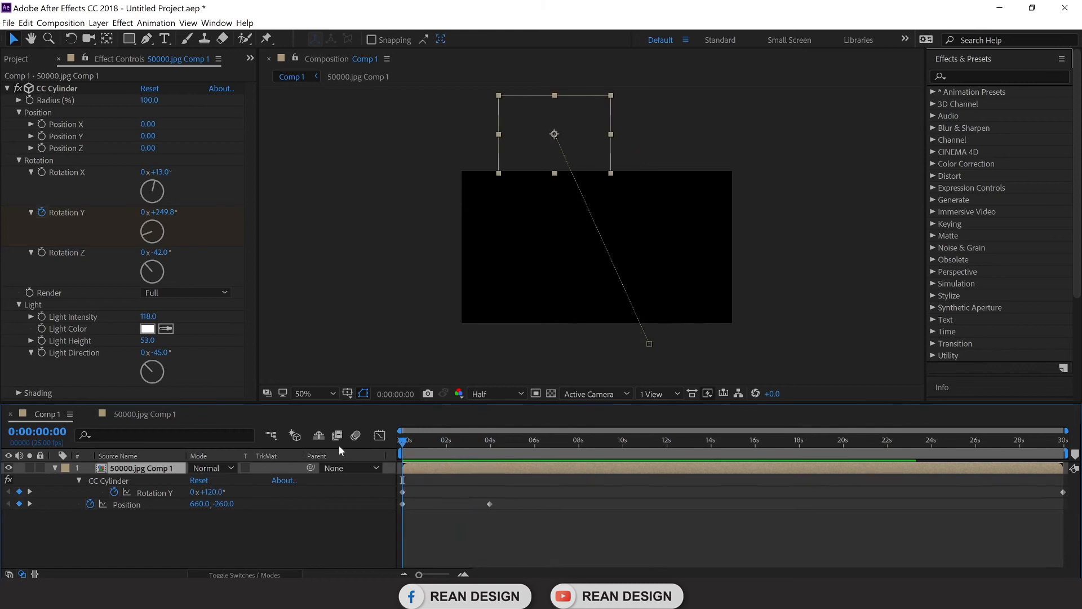
key(space)
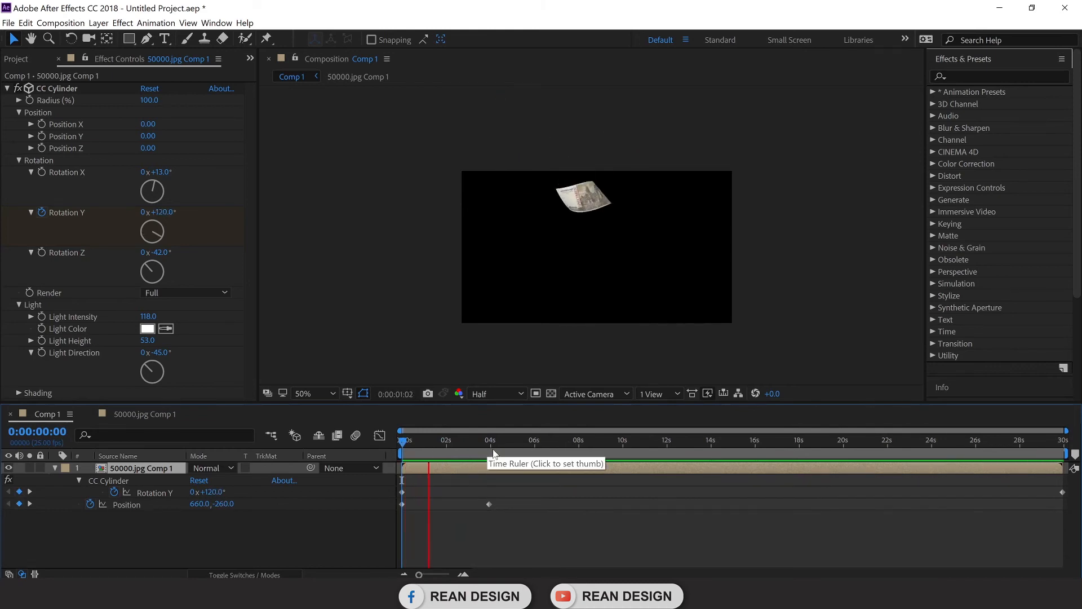
click(465, 471)
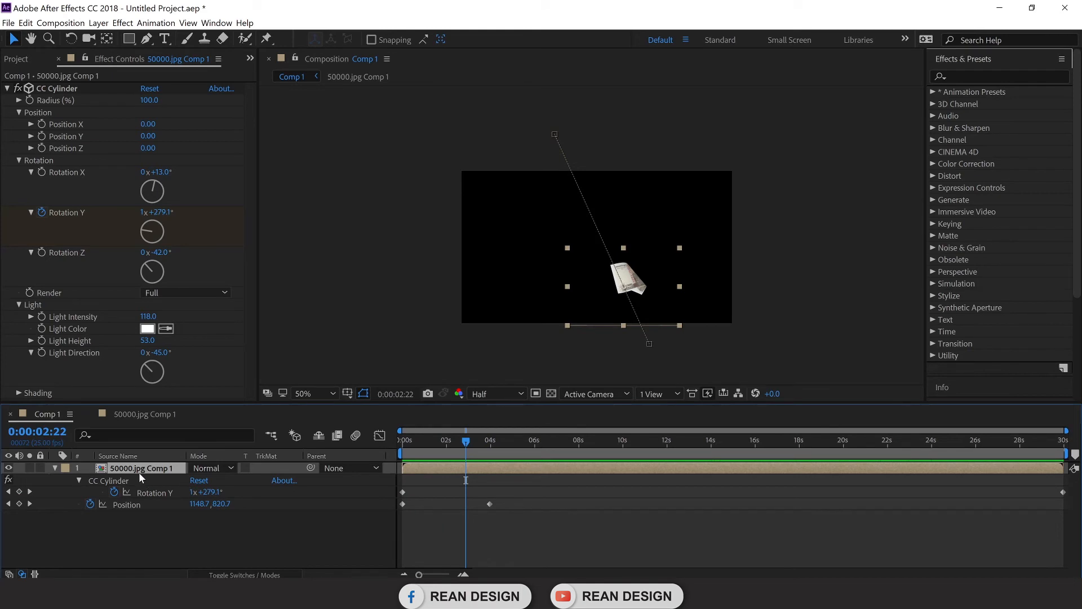
Keyframe the banknote layer's own Rotation from 0x-81° at 0:00:00:00 to 0x+0° at 0:00:04:01.
key(r)
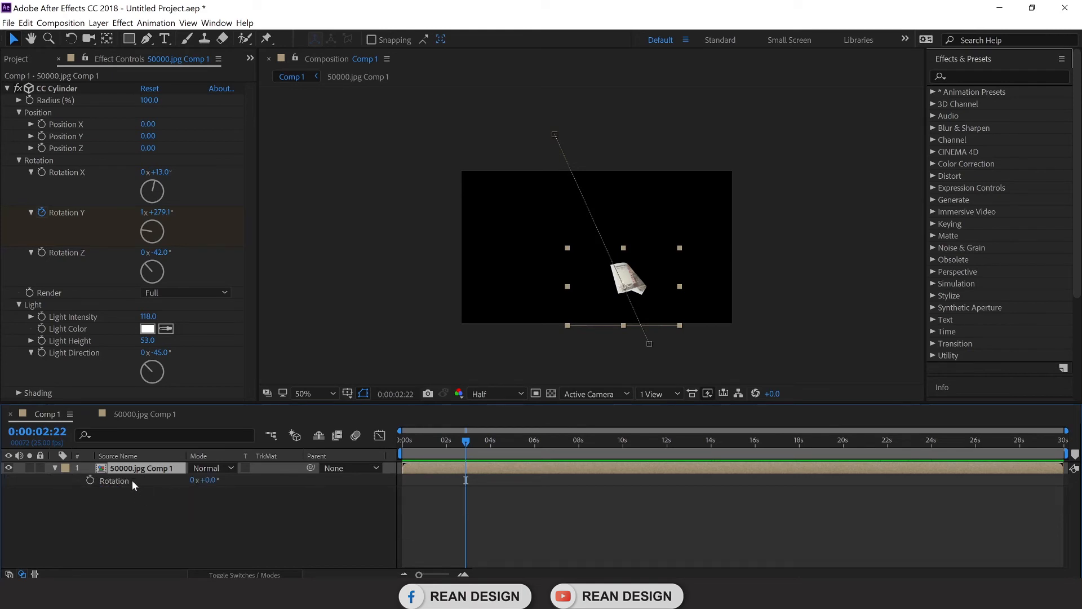
drag(465, 444, 395, 439)
click(90, 479)
mouse_move(208, 479)
mouse_down()
mouse_move(170, 480)
mouse_move(202, 482)
mouse_up()
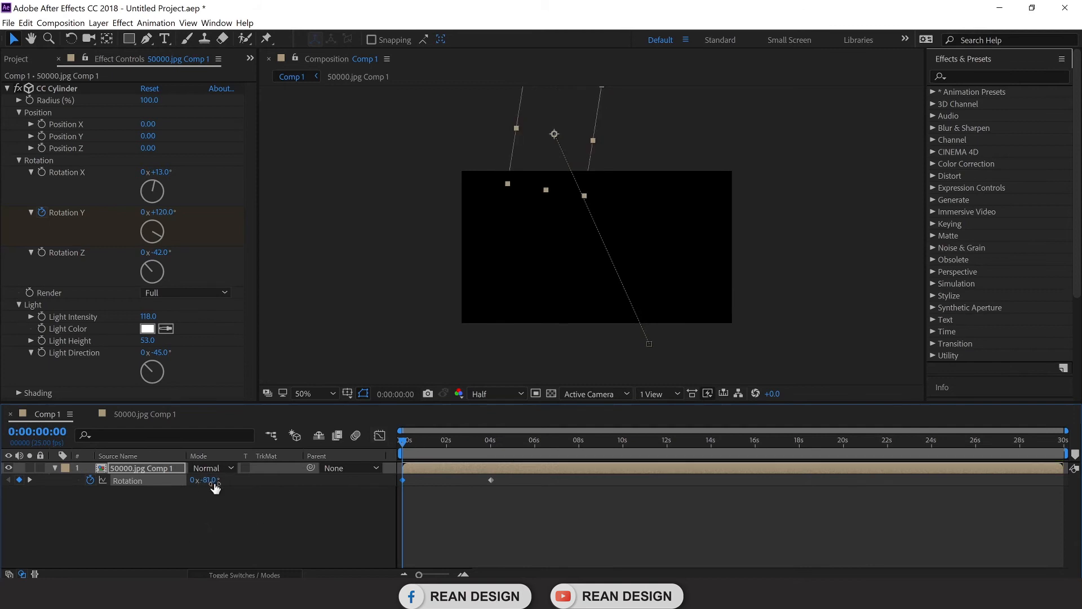
Preview the falling banknote with its added layer rotation from the start.
drag(401, 443, 329, 445)
key(space)
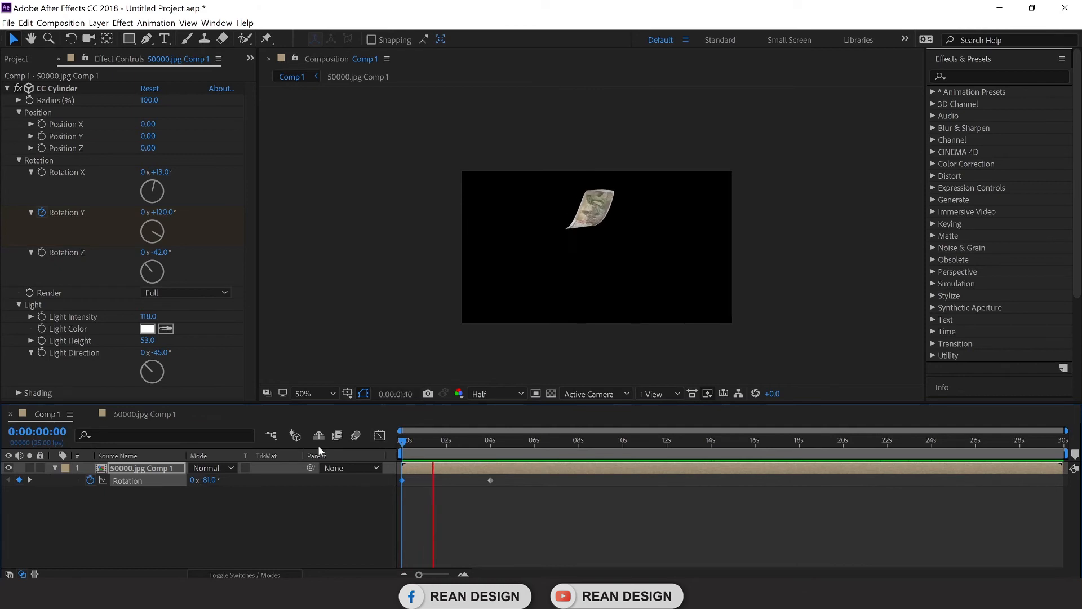
click(451, 441)
drag(452, 442, 344, 441)
key(space)
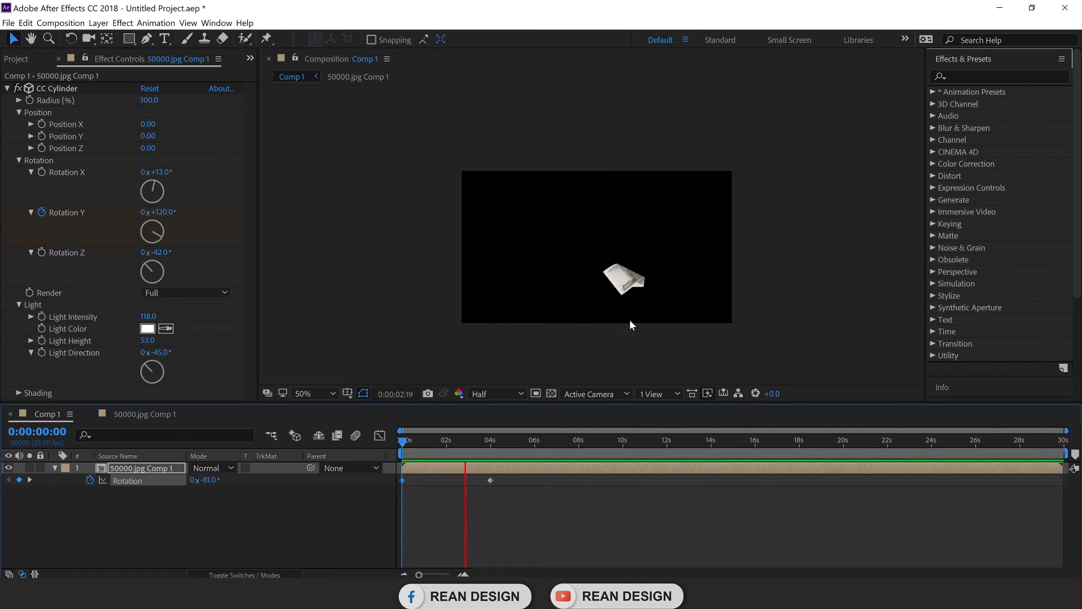
key(space)
Show the layer's Rotation Y, Position and Rotation keyframes together and replay the combined motion from 0:00:00:00.
click(505, 472)
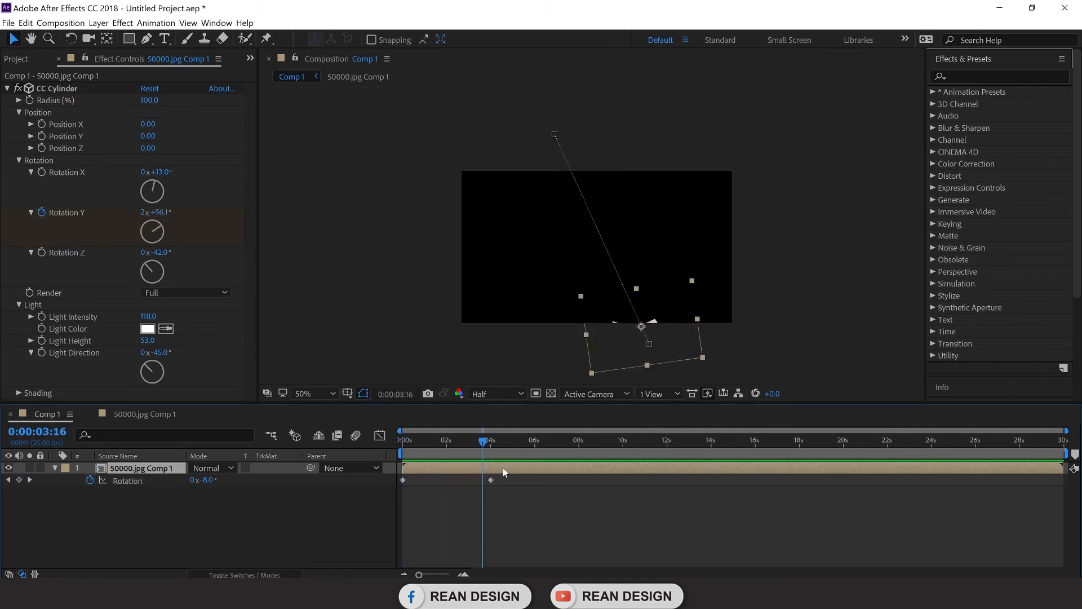
key(u)
click(407, 494)
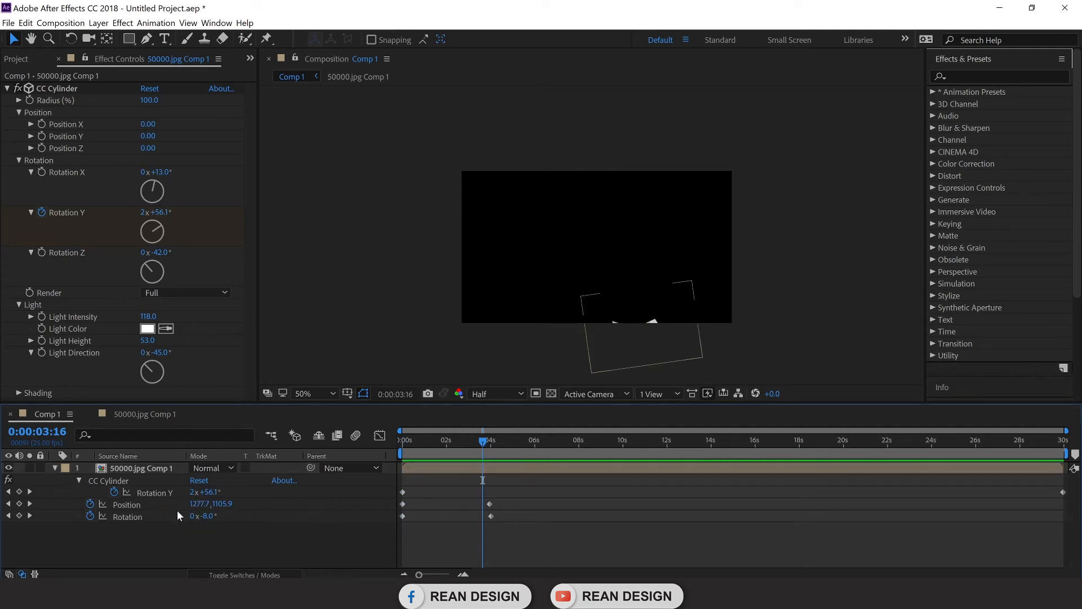
drag(455, 438, 160, 530)
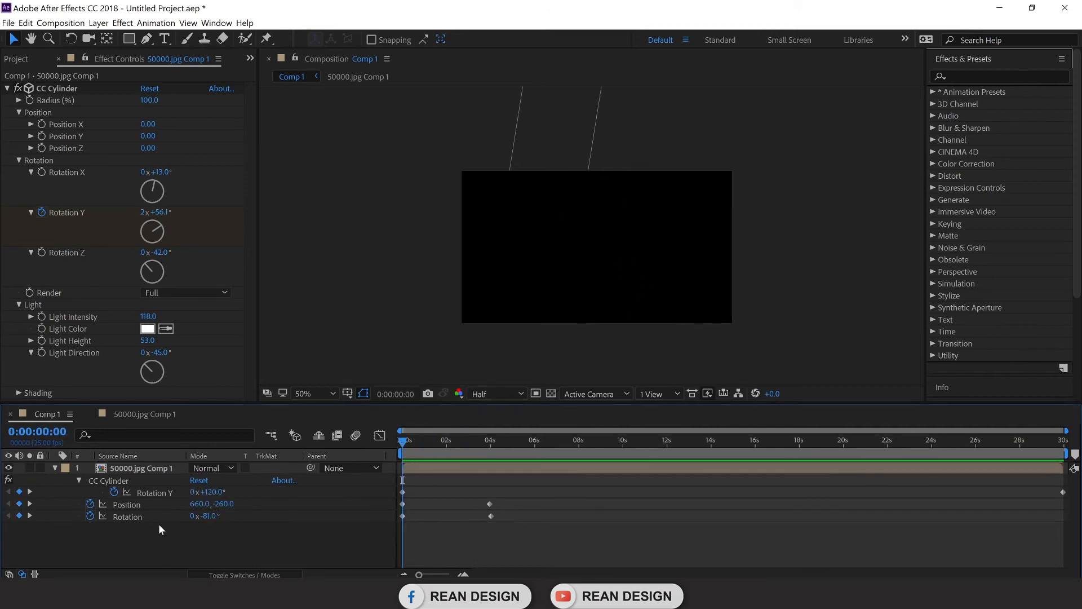
drag(440, 439, 377, 442)
key(space)
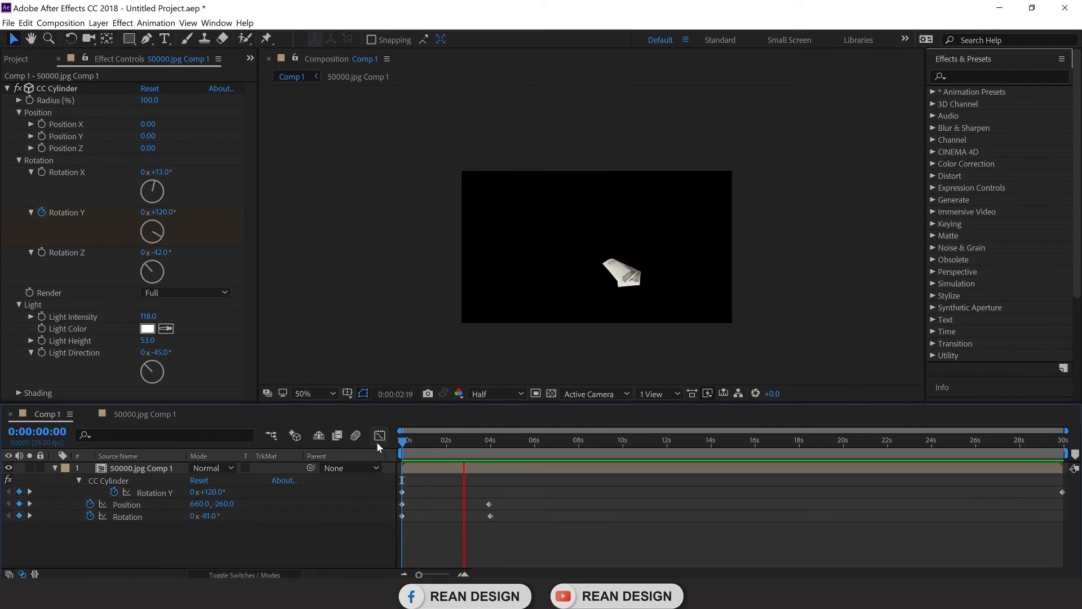
key(space)
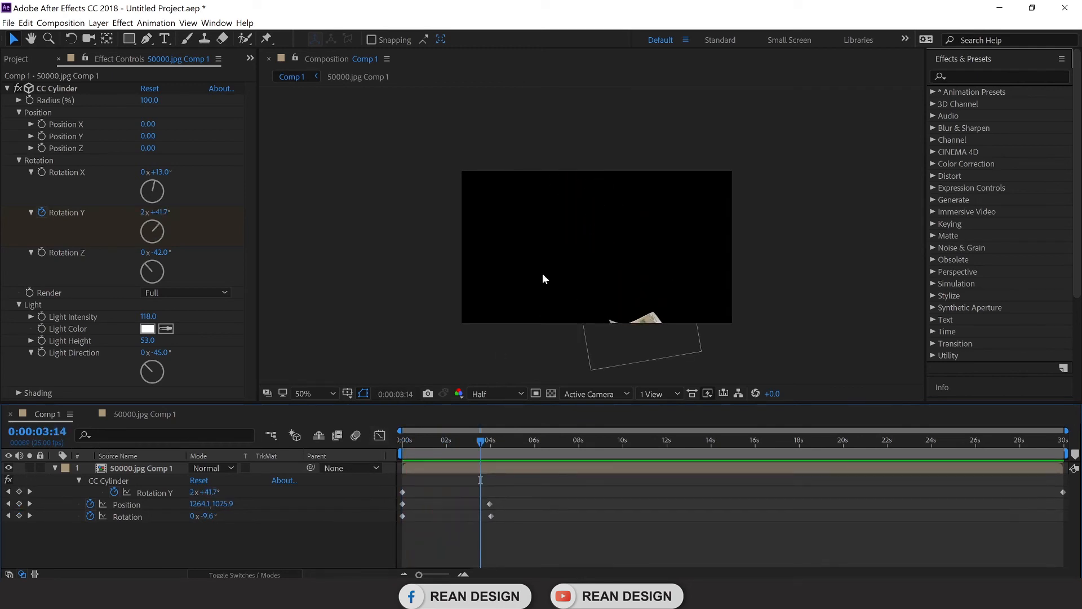
Collapse the banknote layer's properties and duplicate the layer in Comp 1.
scroll(554, 257, up, 1)
scroll(567, 263, down, 1)
drag(601, 258, 628, 213)
scroll(598, 253, up, 1)
click(55, 468)
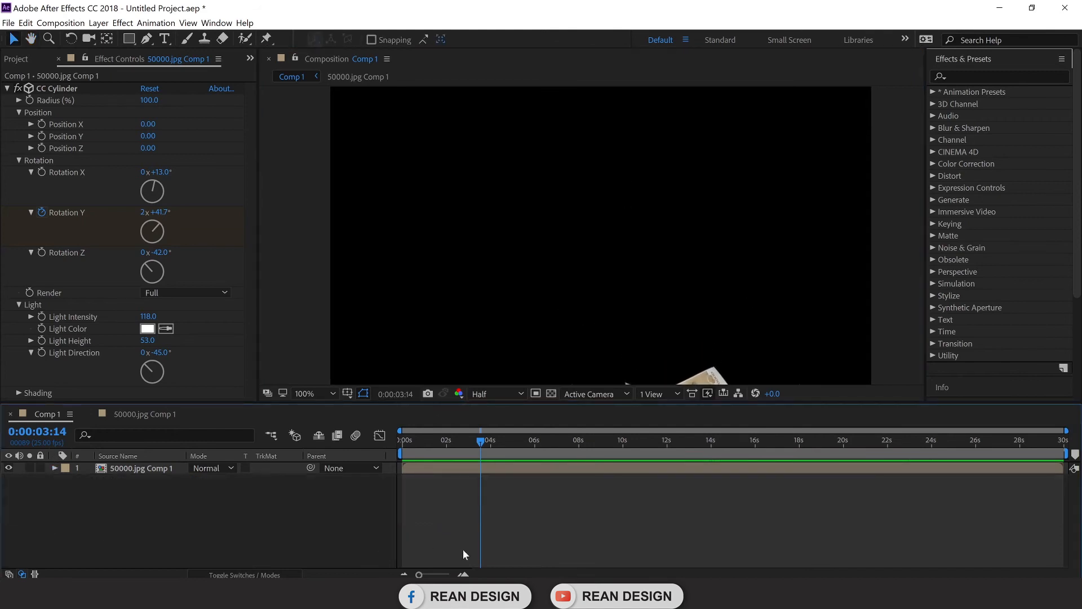
click(502, 471)
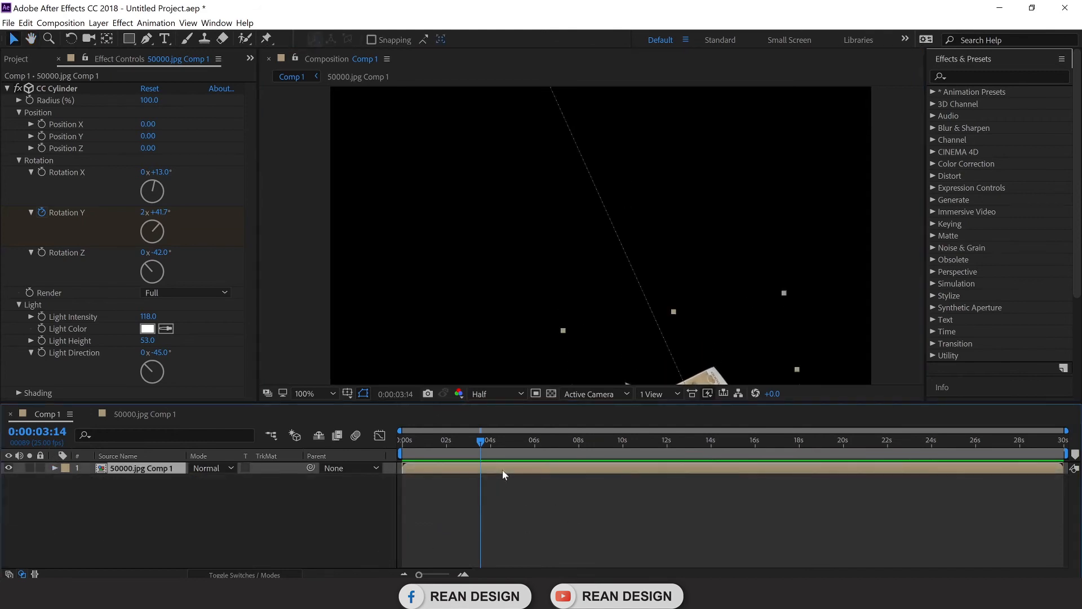
scroll(525, 245, down, 2)
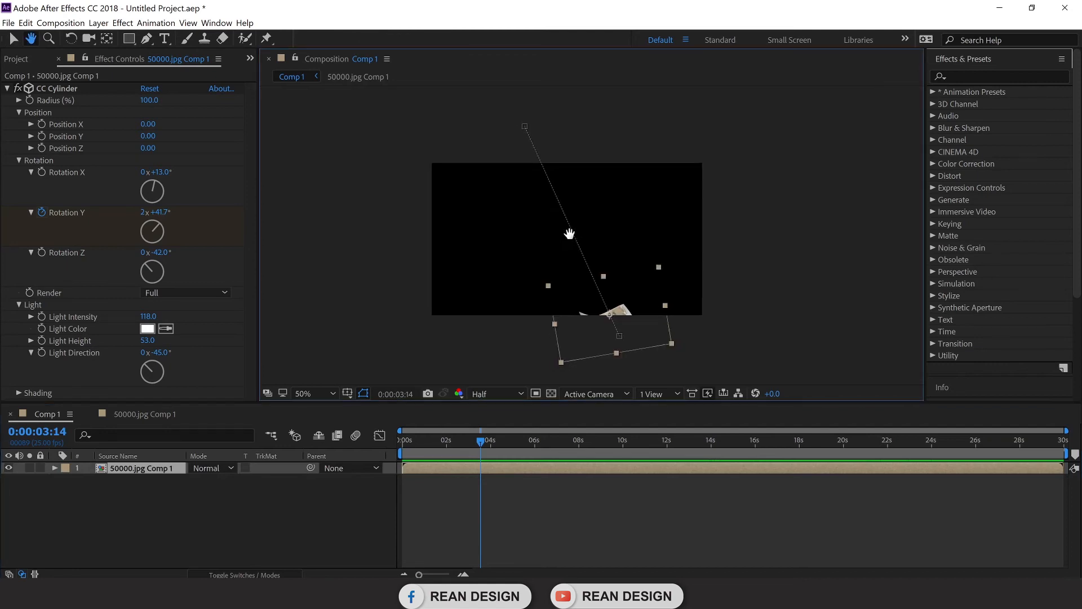
click(580, 484)
click(543, 472)
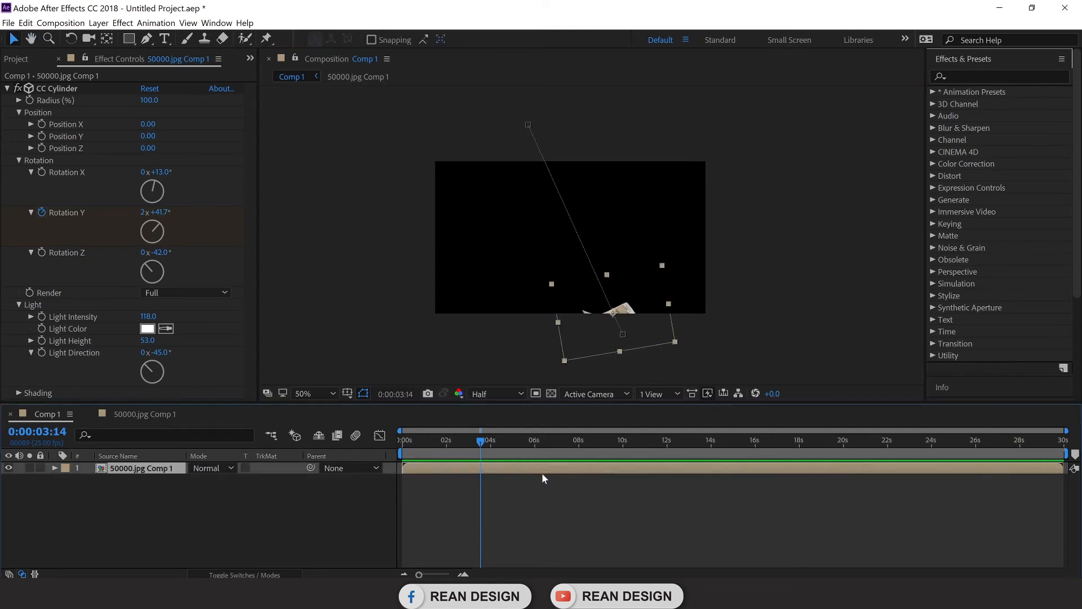
key(ctrl+d)
click(559, 509)
click(550, 470)
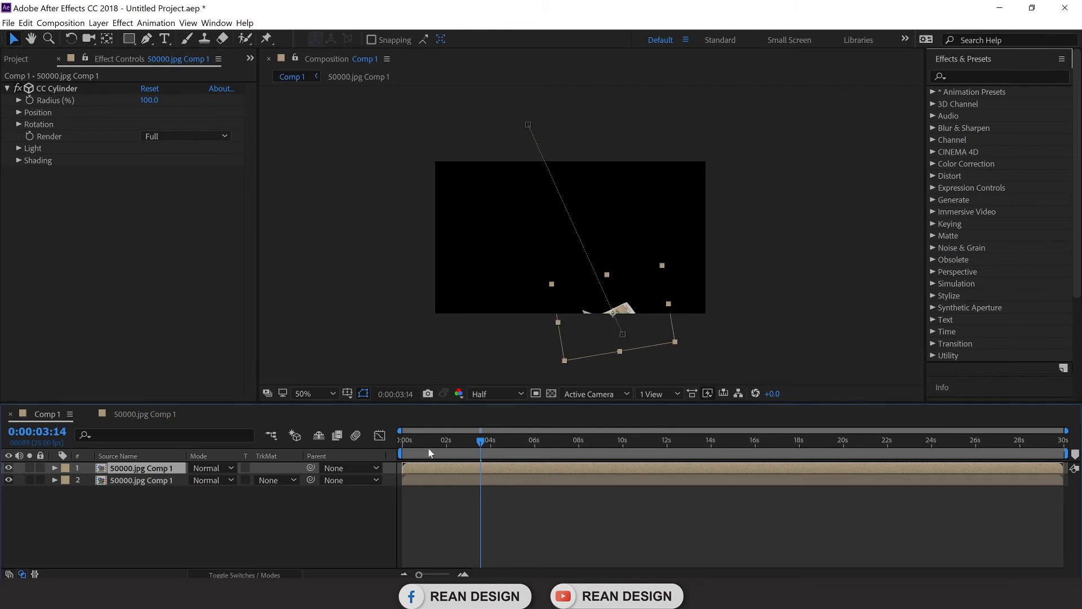
Show the upper copy's keyframes and, at 0:00:03:24, move it below the frame to position 470, 1328.
click(434, 507)
click(419, 469)
key(u)
drag(480, 442, 492, 460)
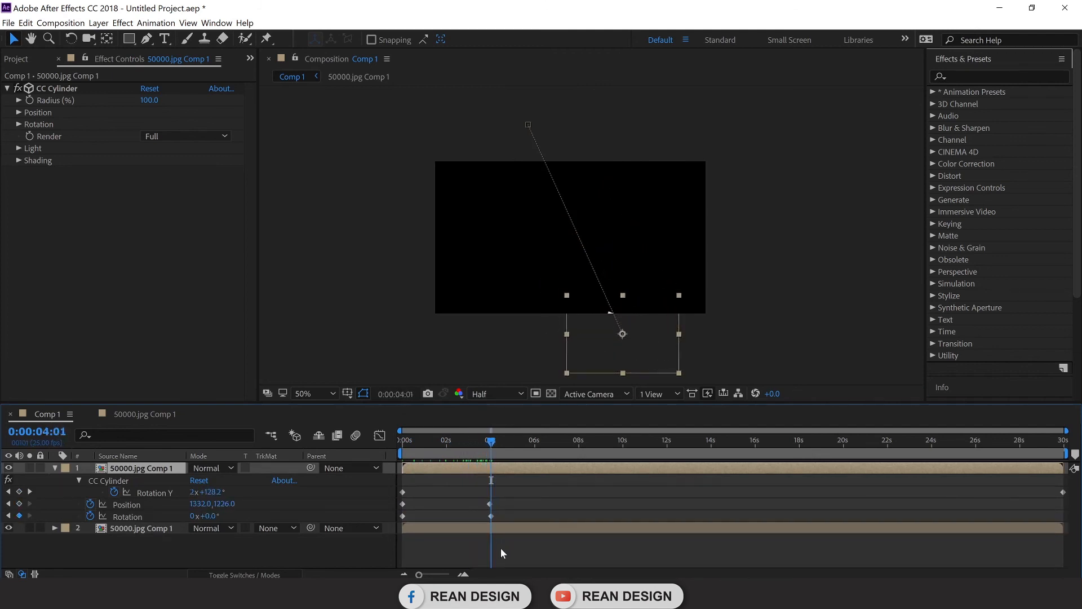
scroll(485, 503, up, 1)
drag(556, 574, 512, 575)
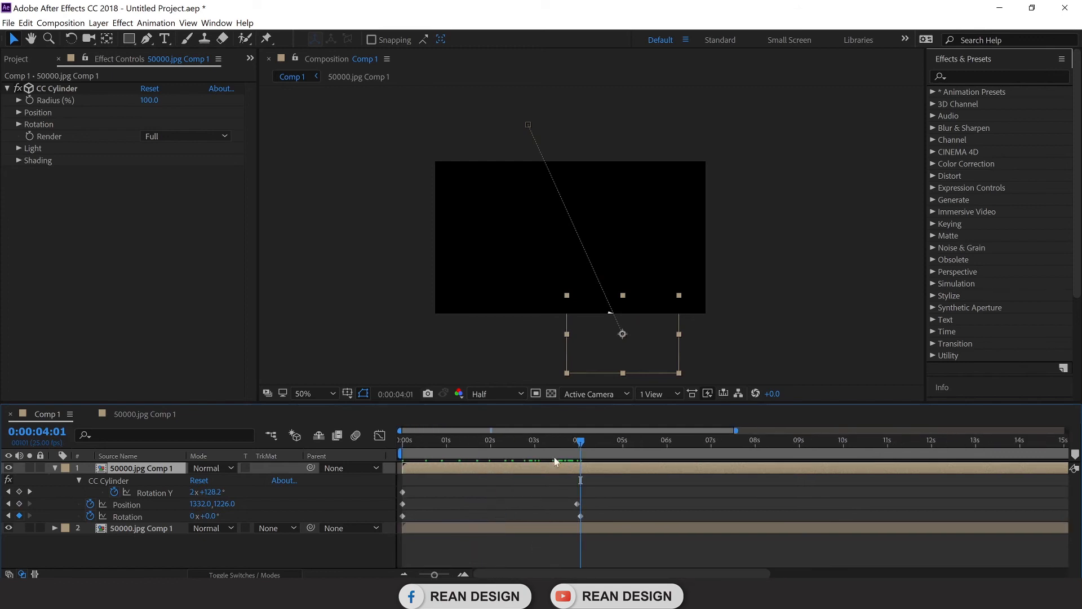
drag(579, 447, 576, 447)
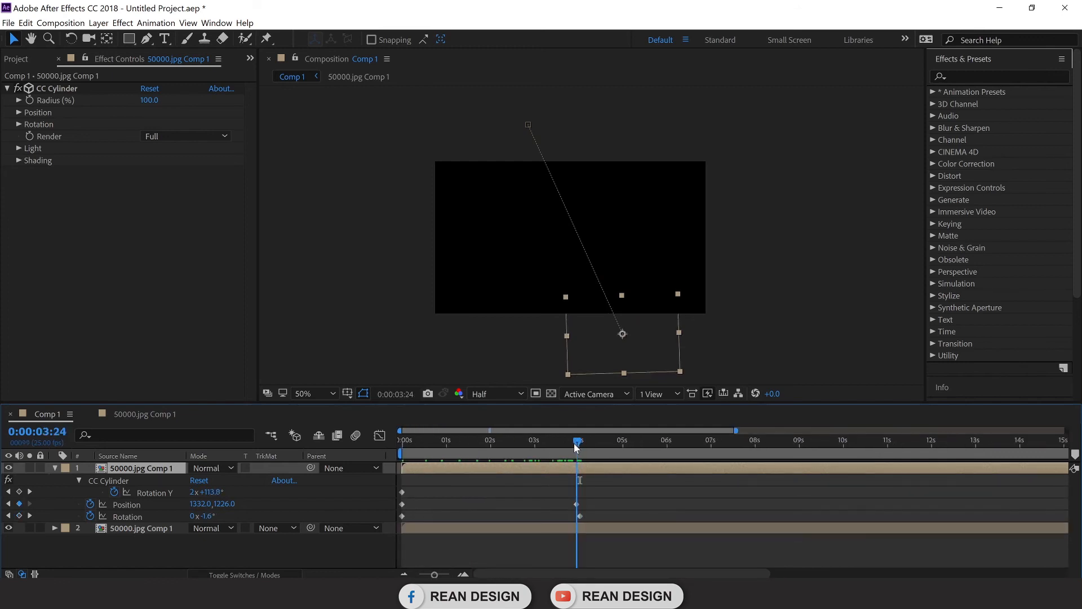
drag(622, 334, 501, 348)
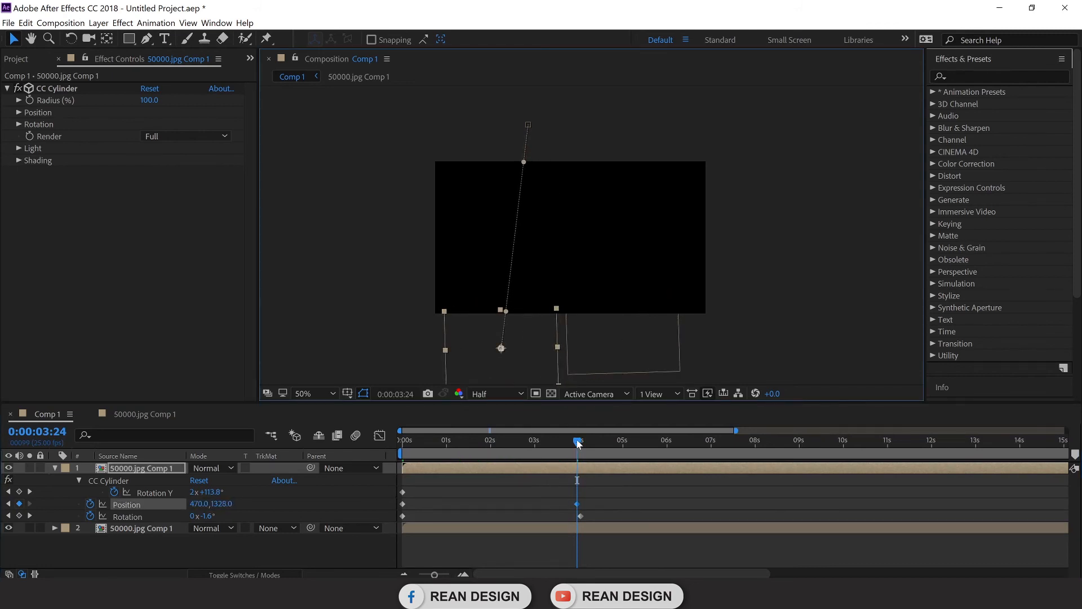
Set the upper copy's Rotation keyframe at 0:00:04:01 to 0x+35°.
drag(577, 443, 581, 443)
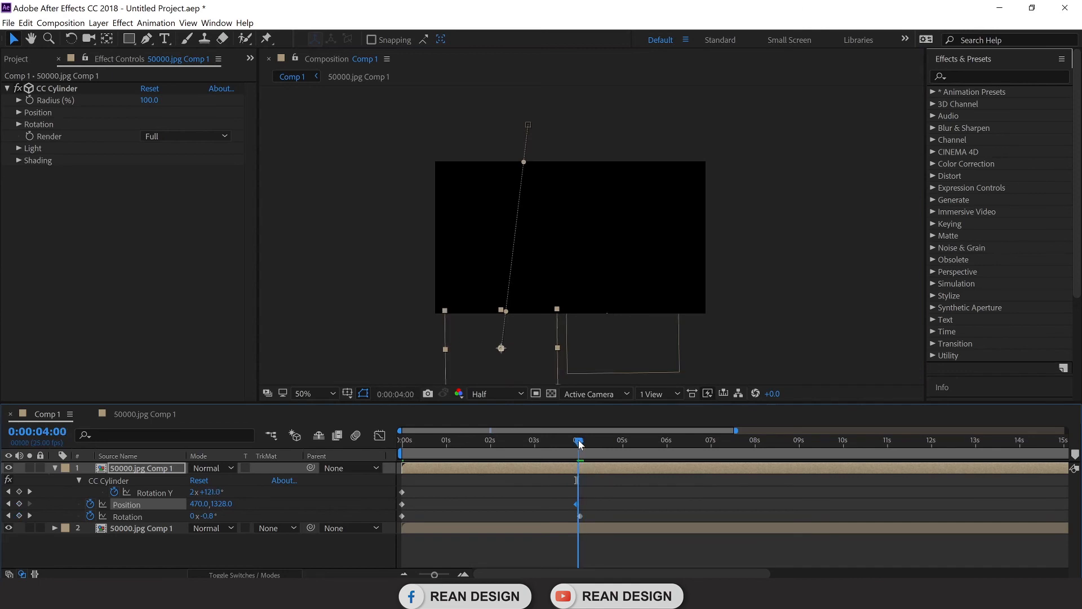
click(580, 515)
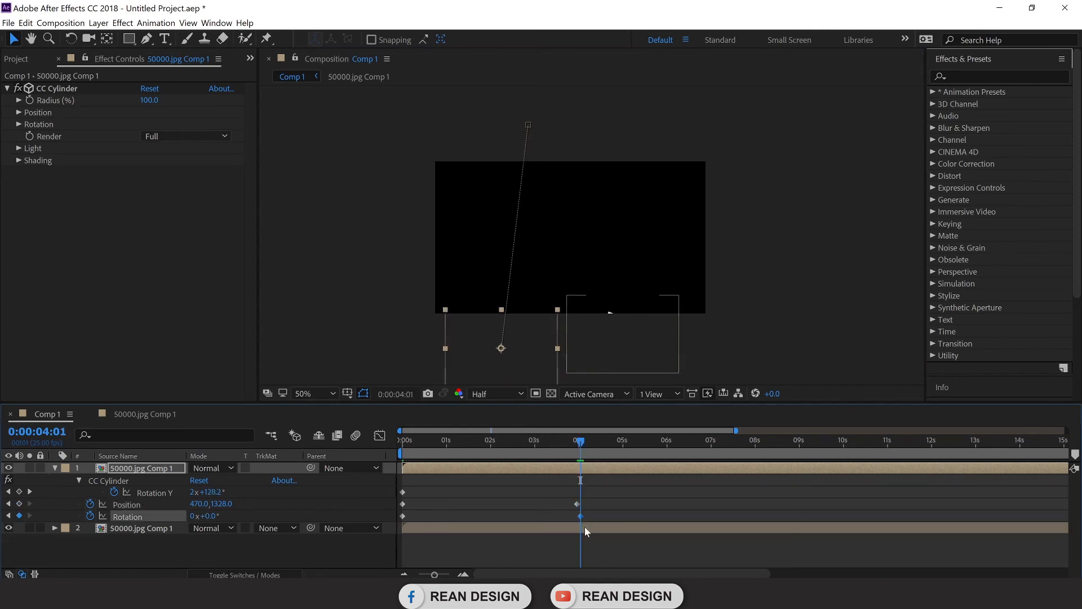
scroll(569, 517, up, 2)
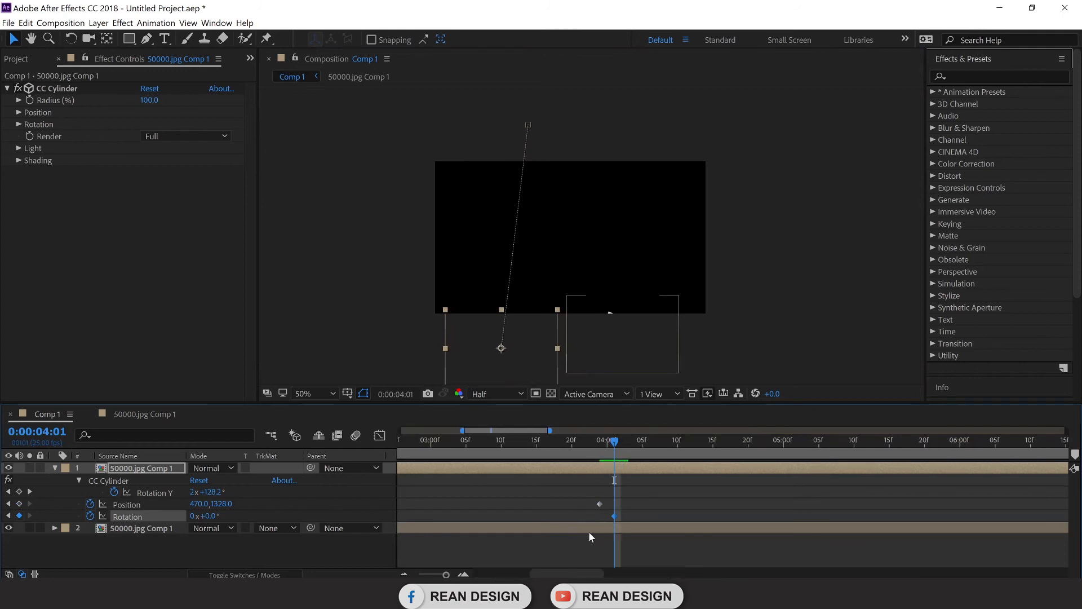
drag(577, 574, 560, 573)
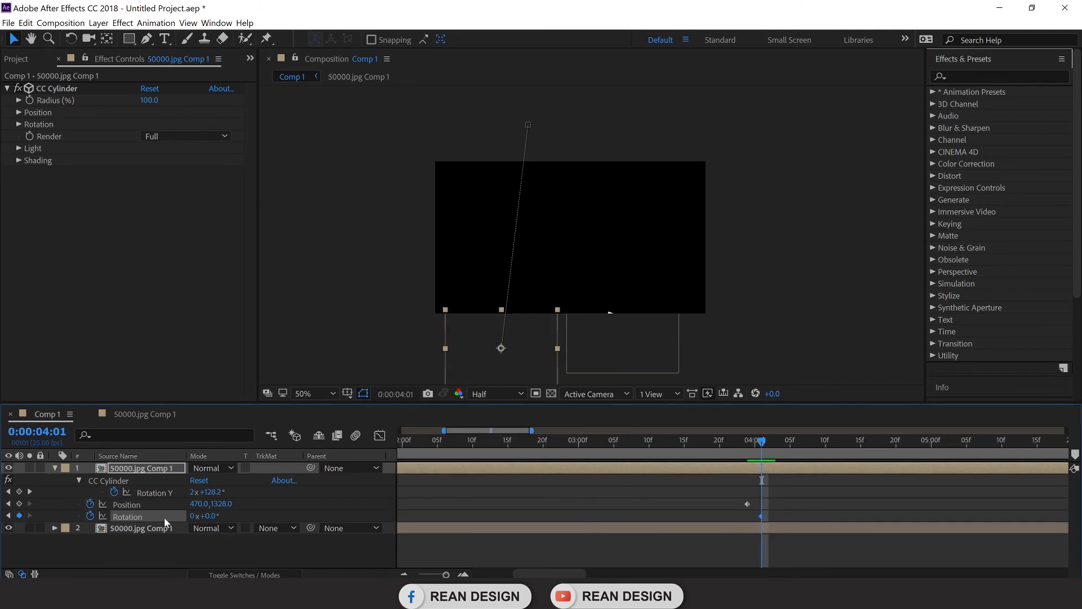
drag(210, 516, 239, 522)
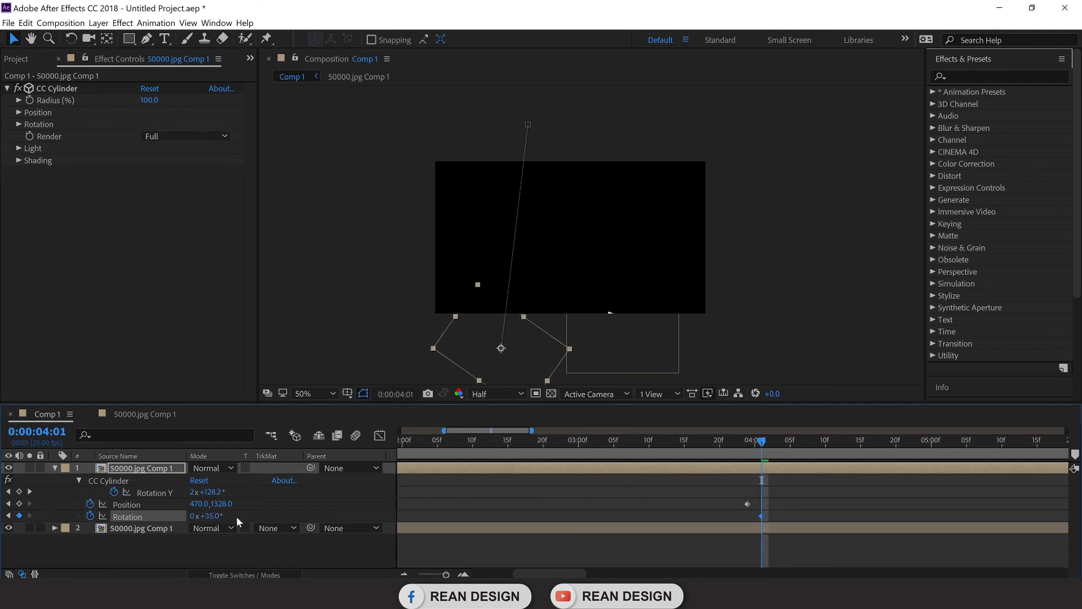
Preview the two falling banknotes from 0:00:00:00 and stop at about one second to compare their motion.
drag(760, 445, 663, 452)
drag(549, 574, 506, 574)
key(space)
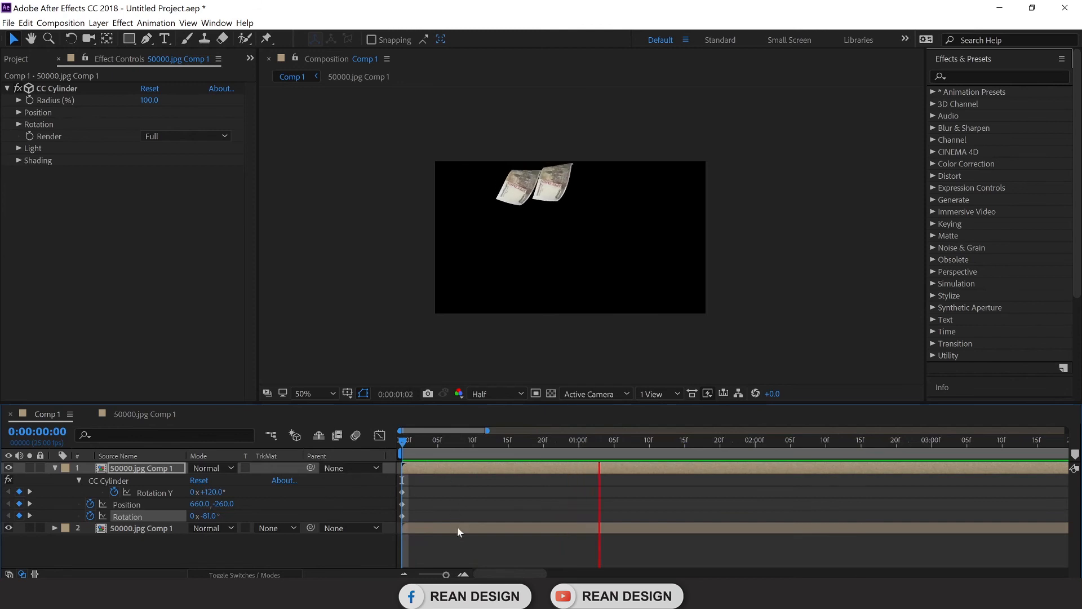
key(space)
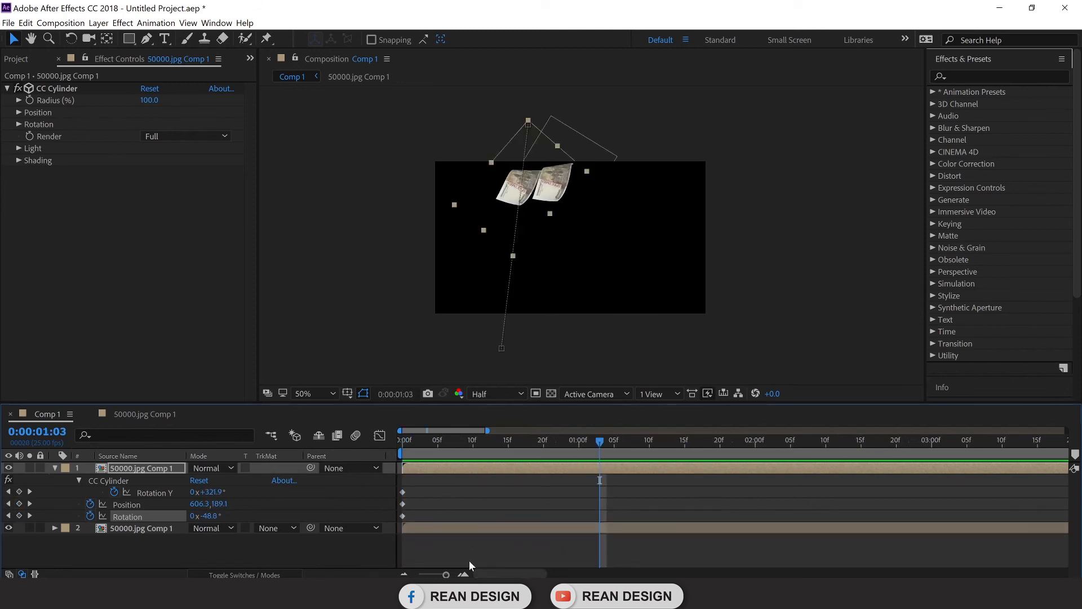
Show the lower banknote's keyframes and, at 0:00:00:00, move the upper copy's starting position to 1262, -248.
click(471, 559)
click(469, 469)
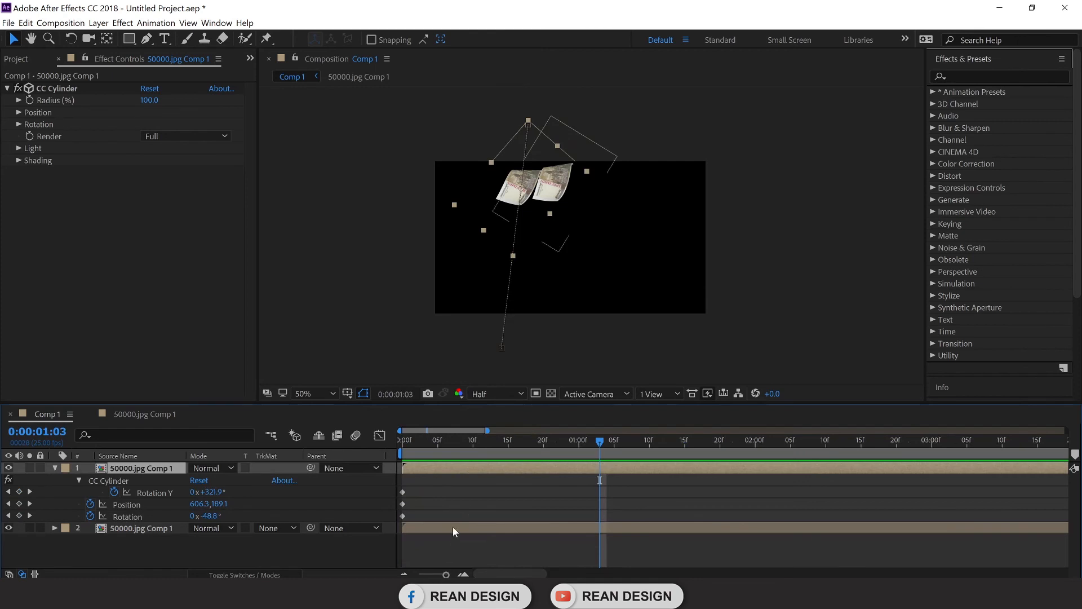
click(452, 530)
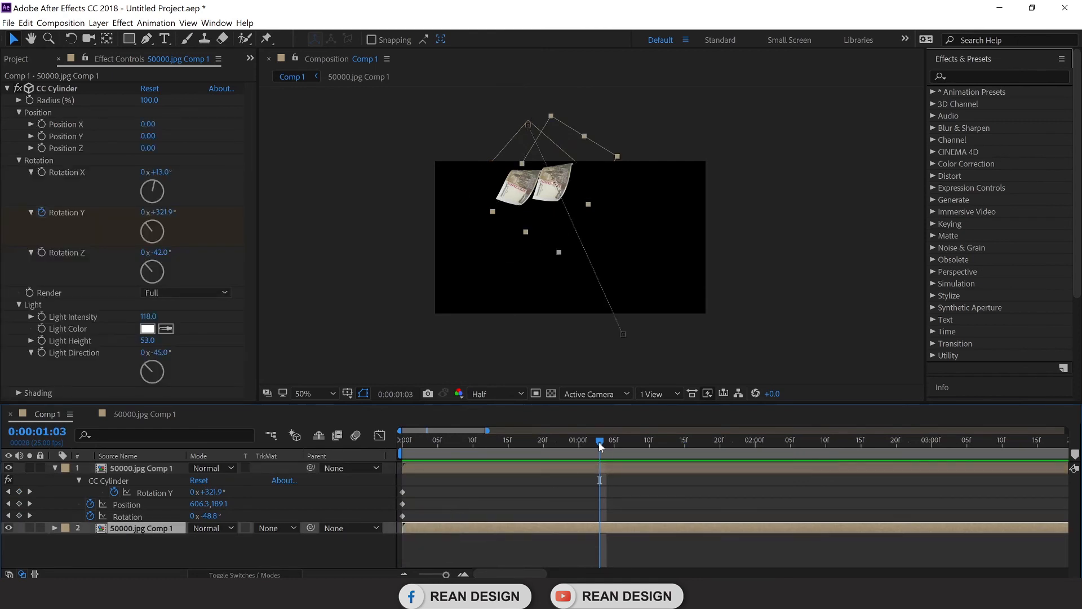
key(u)
drag(599, 442, 337, 467)
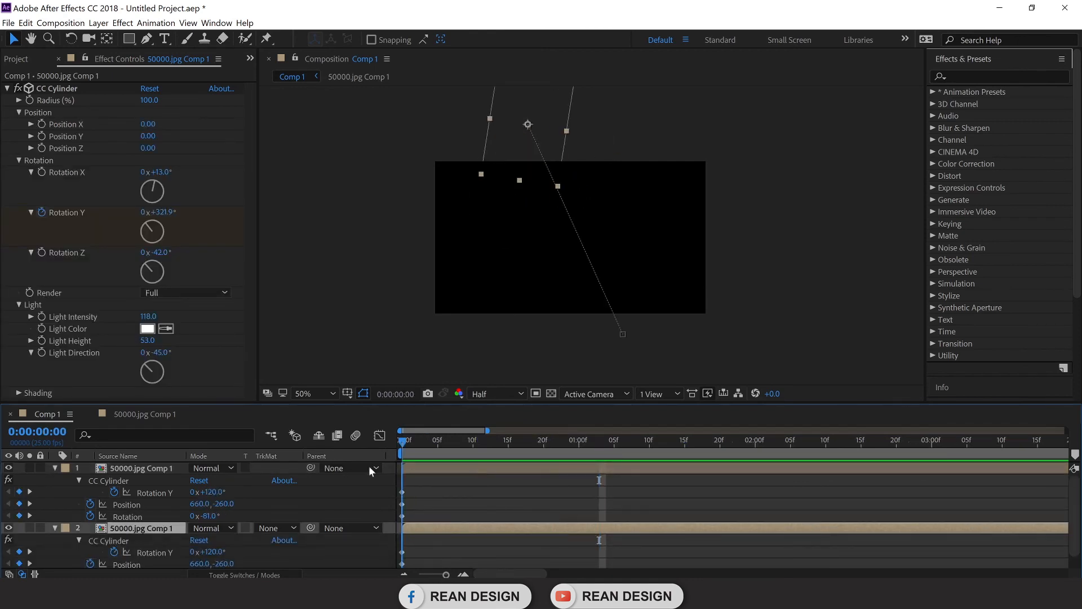
click(459, 465)
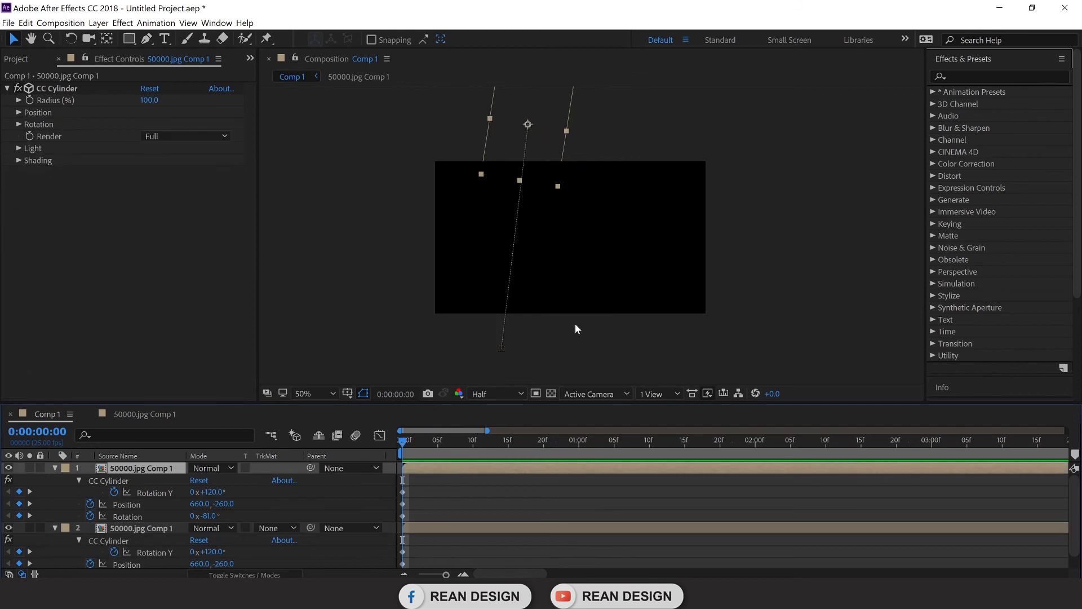
click(445, 525)
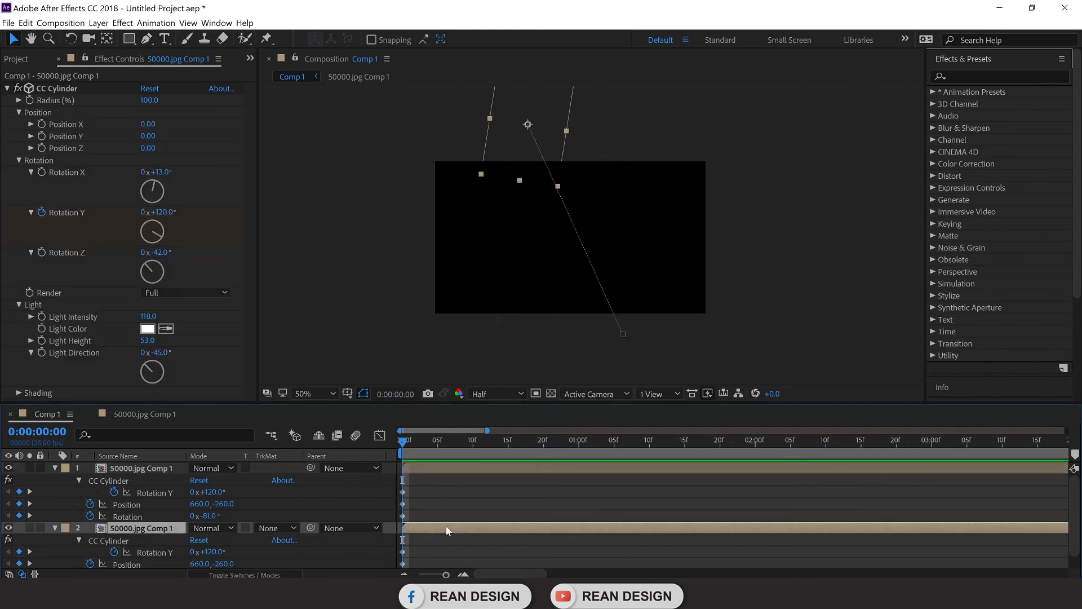
click(444, 468)
drag(529, 125, 614, 126)
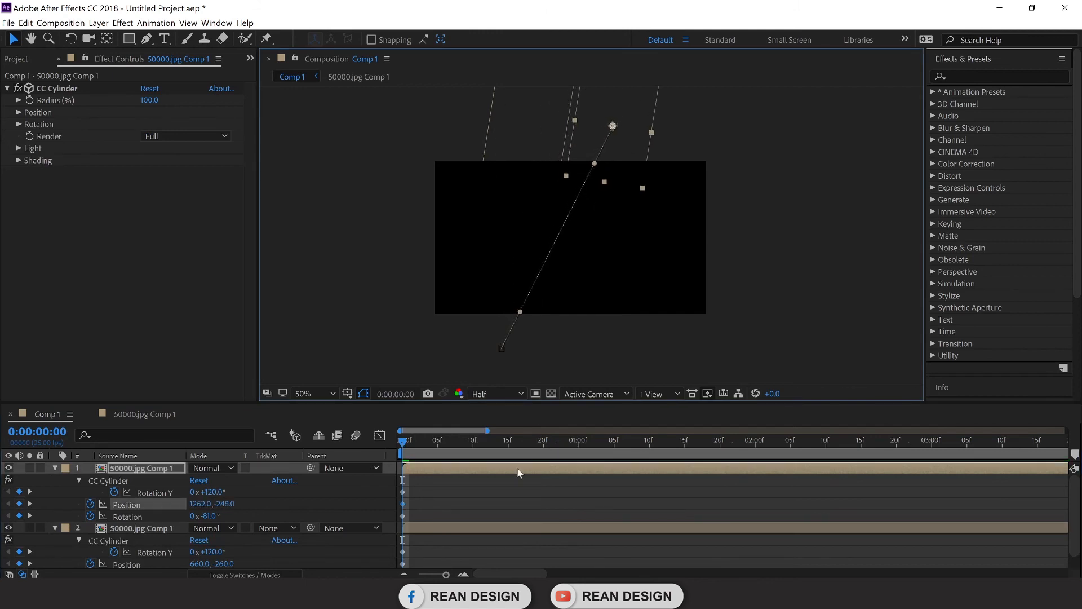
Preview the two banknotes from 0:00:00:00 to check the upper copy's new falling path.
click(405, 448)
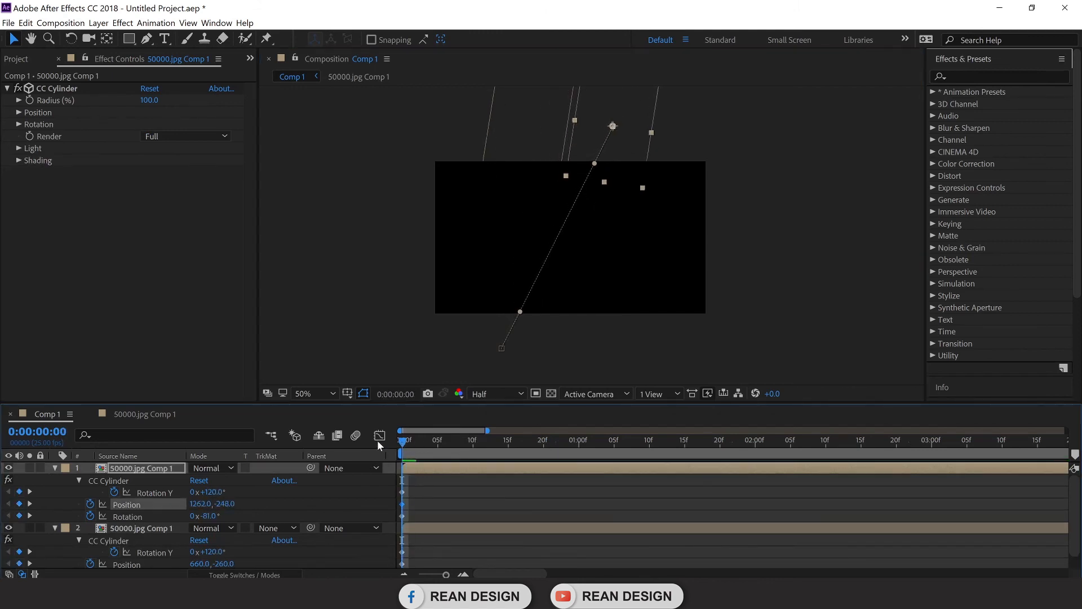
key(space)
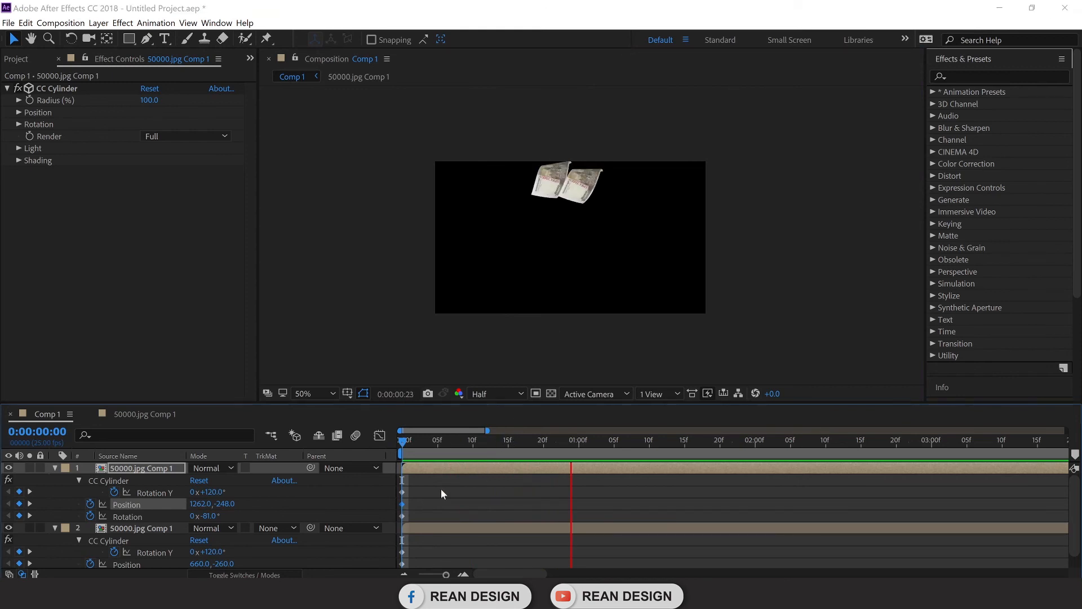
key(space)
drag(432, 448, 378, 451)
key(space)
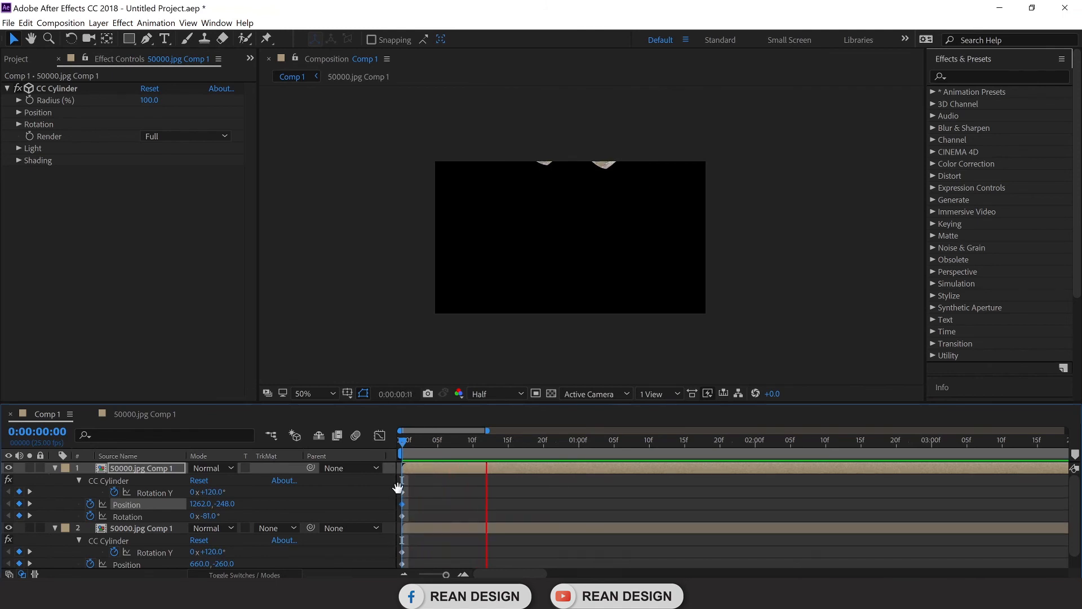
key(space)
Collapse both banknote layers and shift the upper layer in time to start at about 0:00:00:04.
click(55, 468)
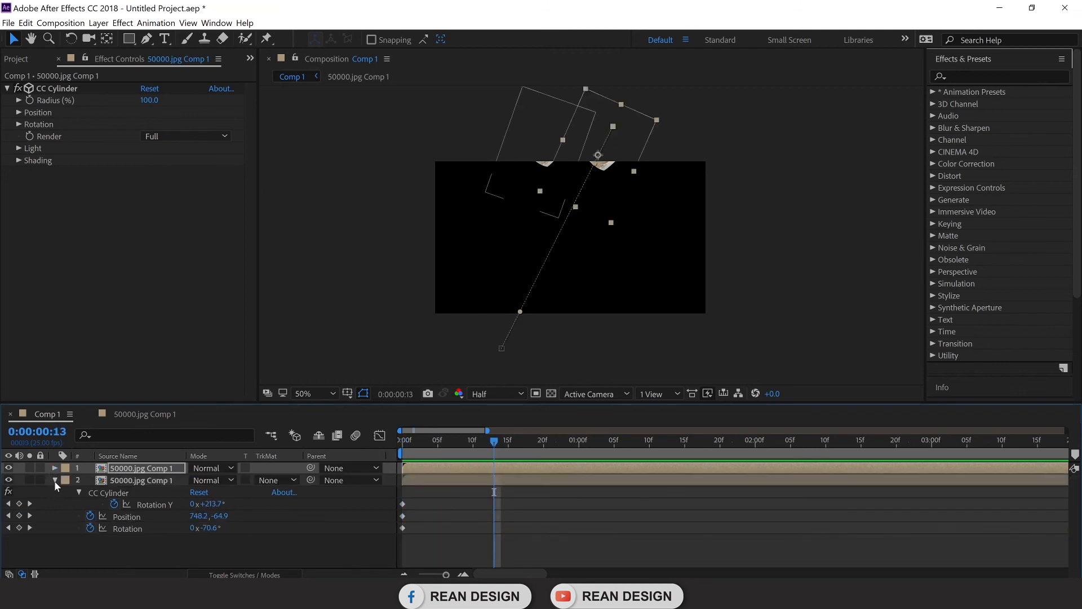
click(55, 480)
click(423, 519)
click(417, 445)
drag(430, 469, 461, 468)
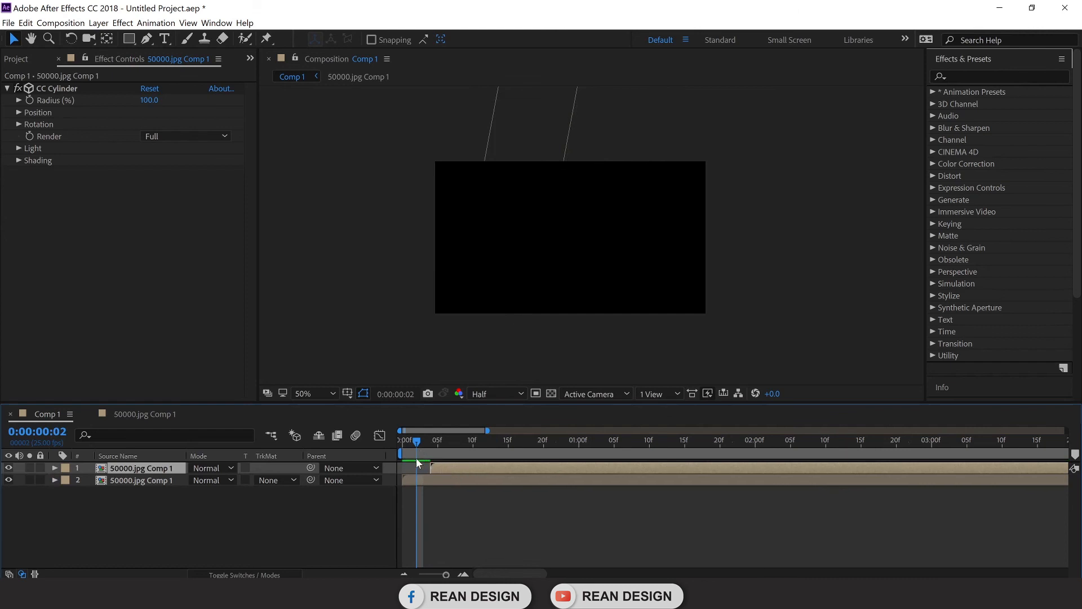
drag(402, 447, 380, 443)
Set the composition's preview resolution to Quarter and play back the offset banknotes.
click(495, 397)
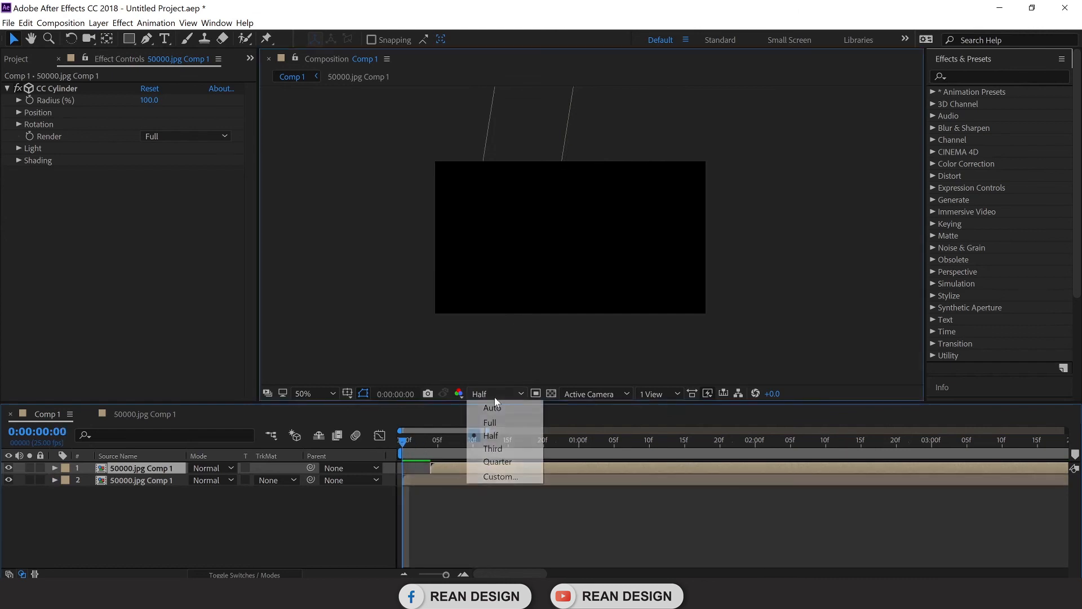
click(514, 450)
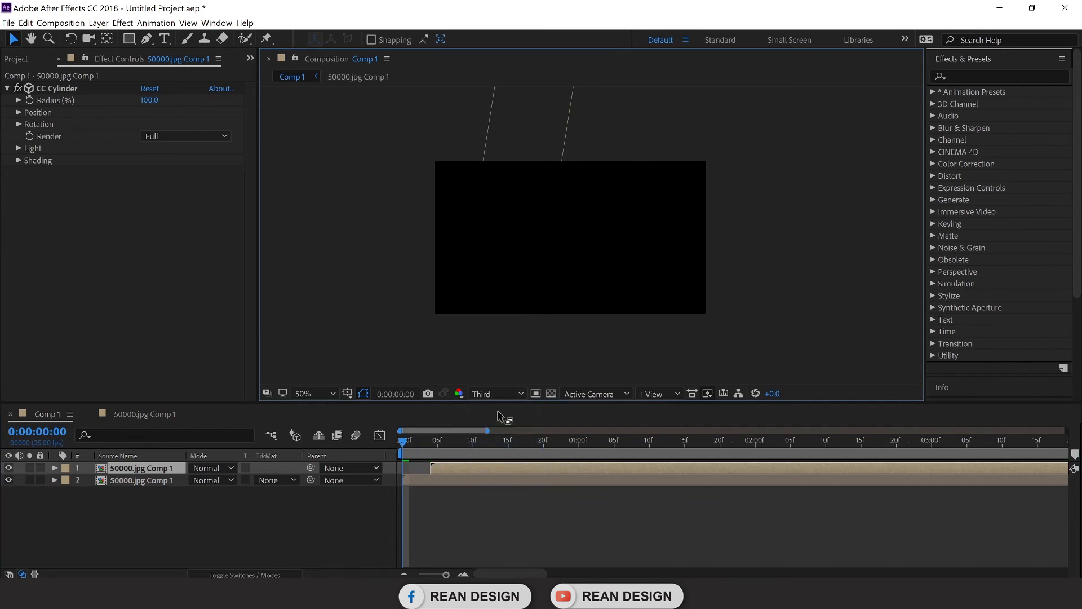
click(496, 394)
click(498, 461)
key(space)
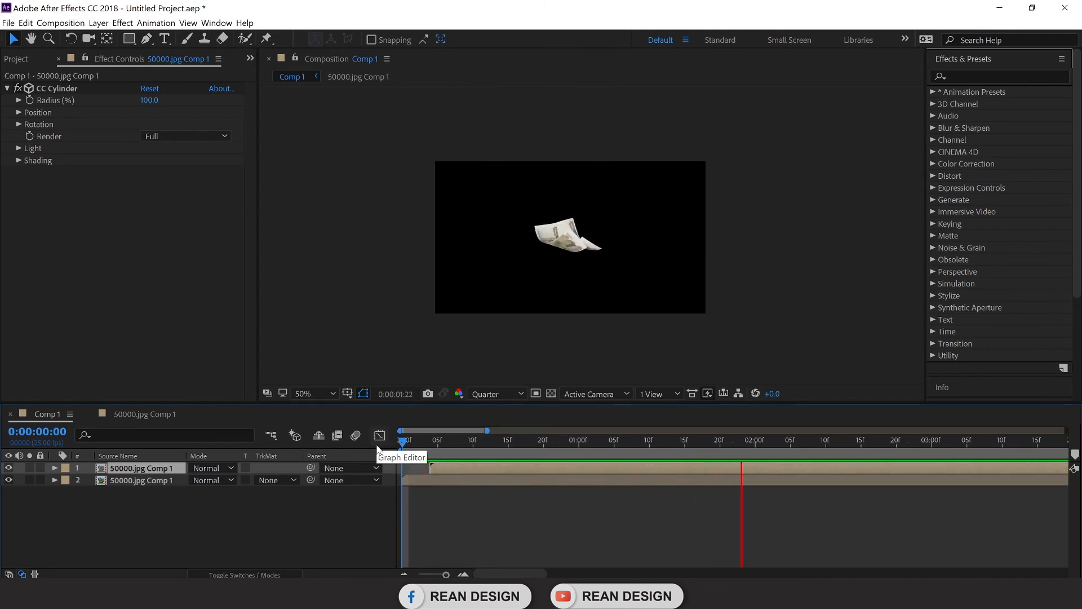
key(space)
key(space)
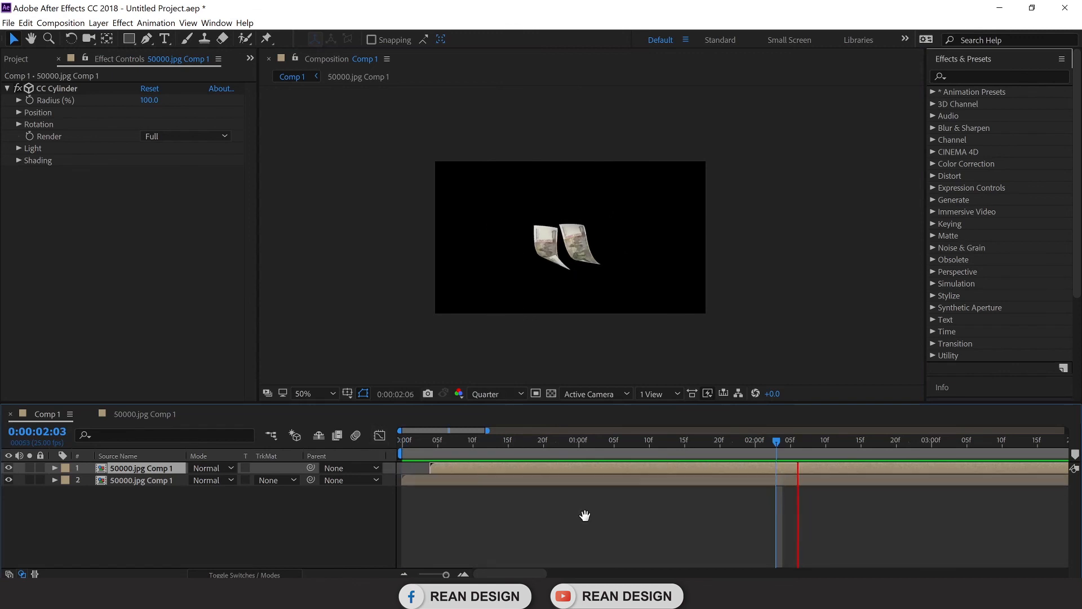
Show the lower banknote's keyframes and set its Rotation keyframe at 0:00:04:01 to 0x-61°.
click(602, 483)
key(u)
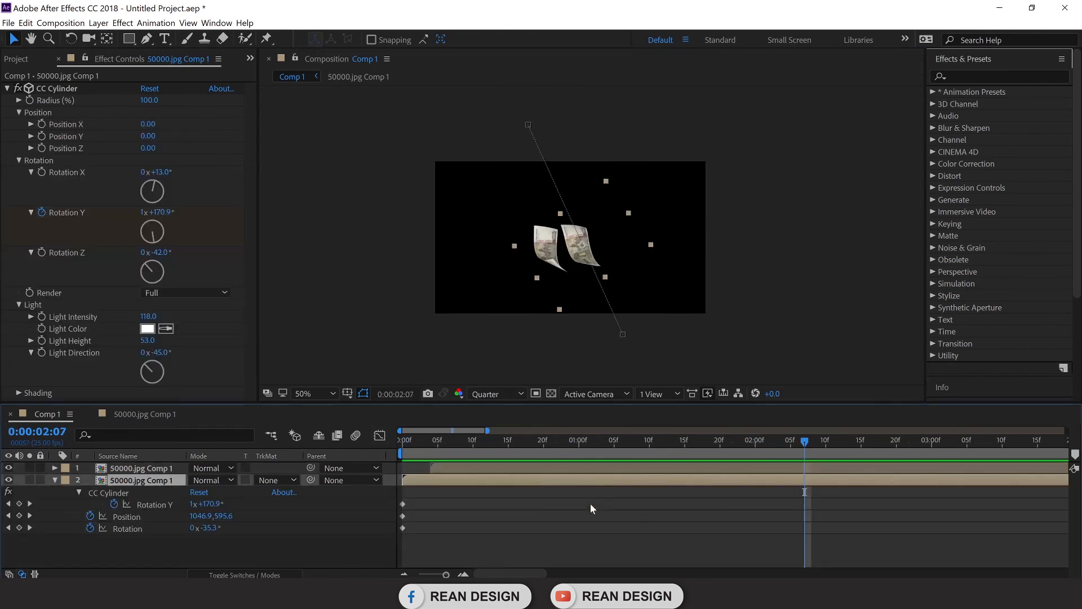
drag(488, 430, 1065, 431)
drag(474, 442, 493, 442)
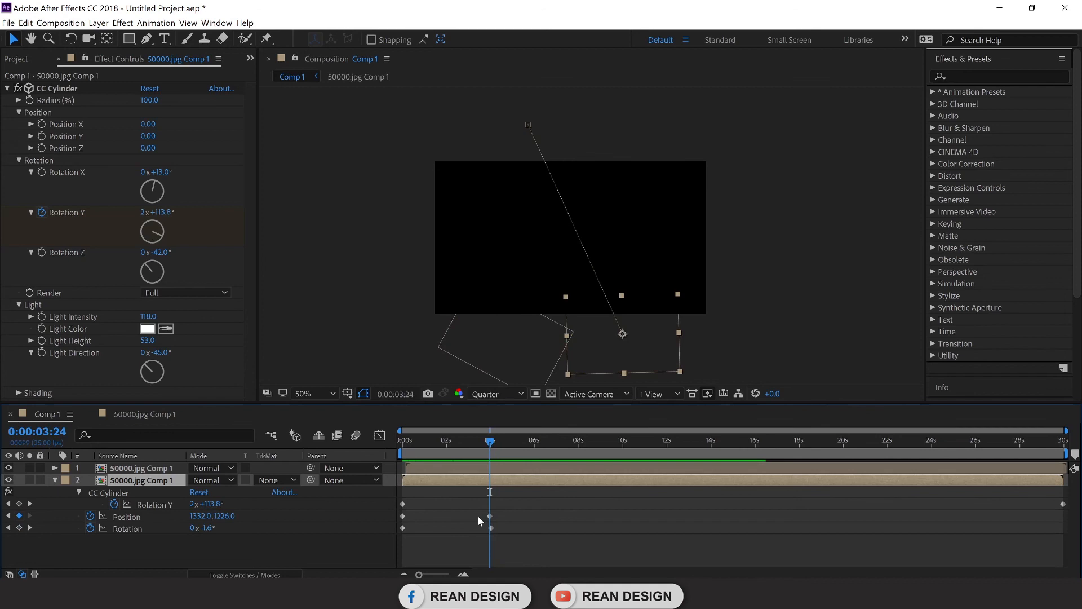
click(490, 527)
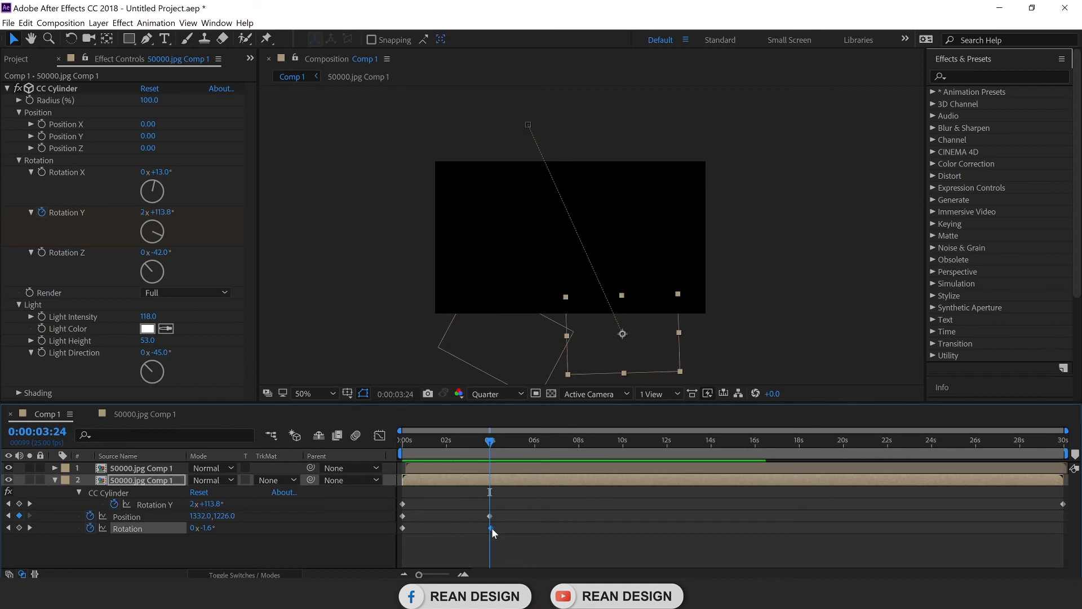
drag(492, 441, 495, 441)
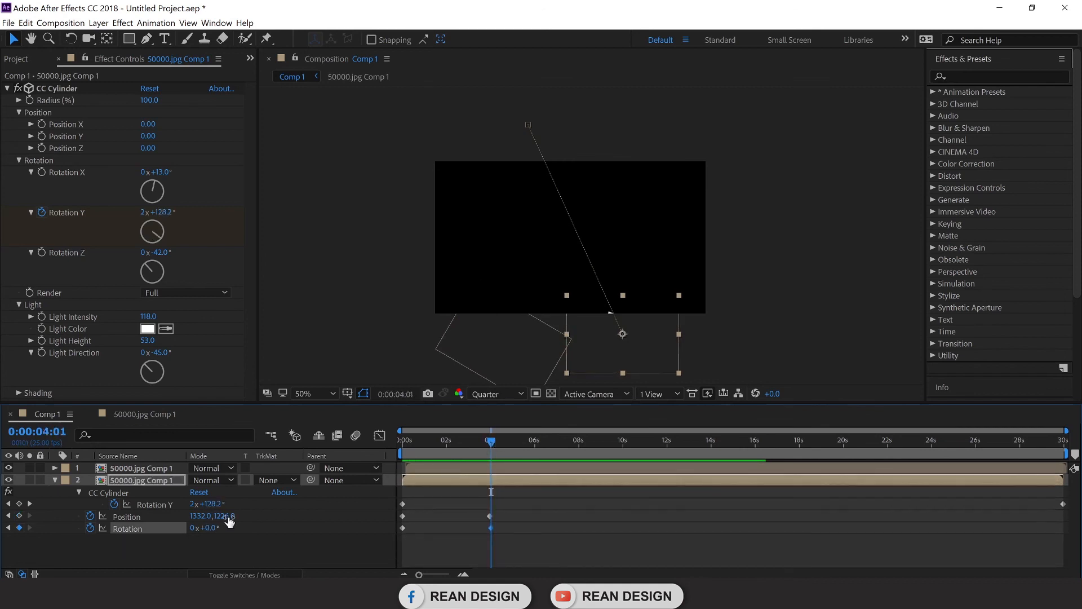
drag(217, 526, 178, 535)
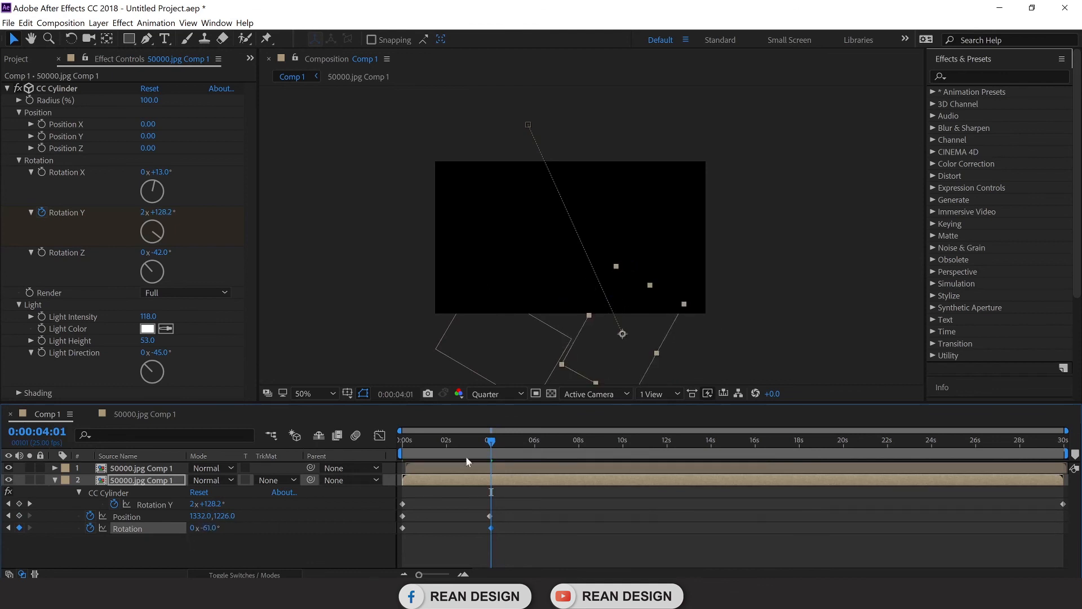
Preview both banknotes from 0:00:00:00 to check the lower one's changed rotation.
drag(478, 445, 339, 458)
key(space)
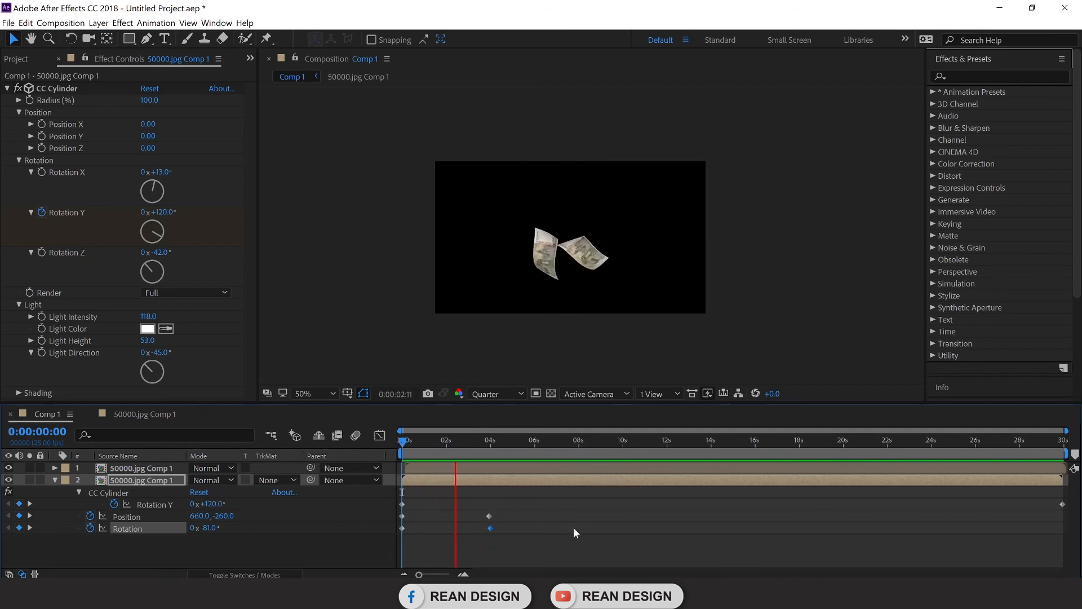
key(space)
click(544, 541)
Enlarge the lower banknote layer to a Scale of 90%.
click(435, 481)
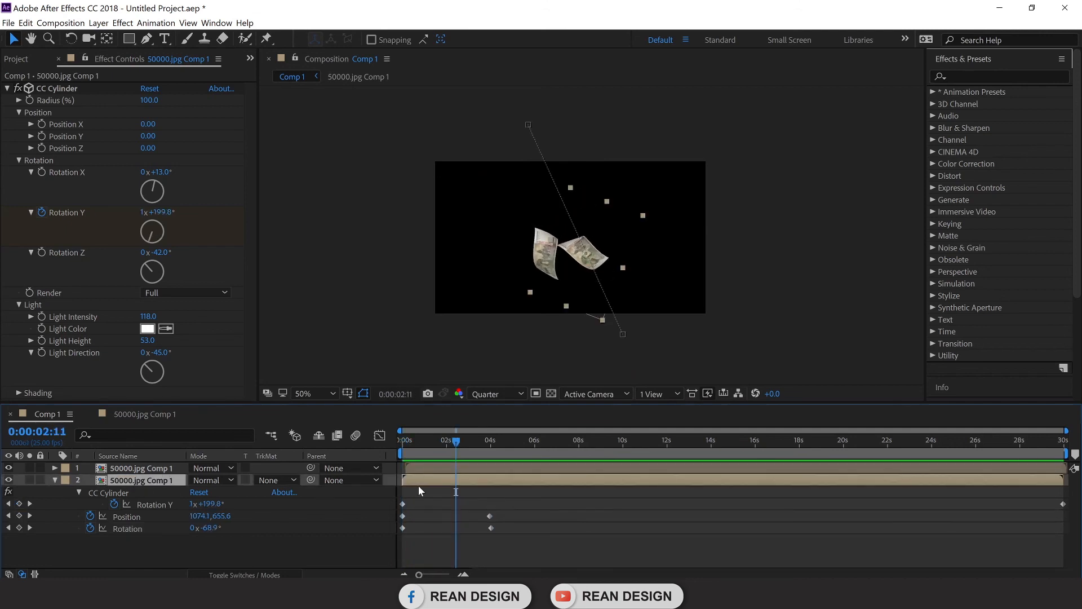
click(479, 528)
click(503, 478)
key(s)
drag(603, 321, 636, 366)
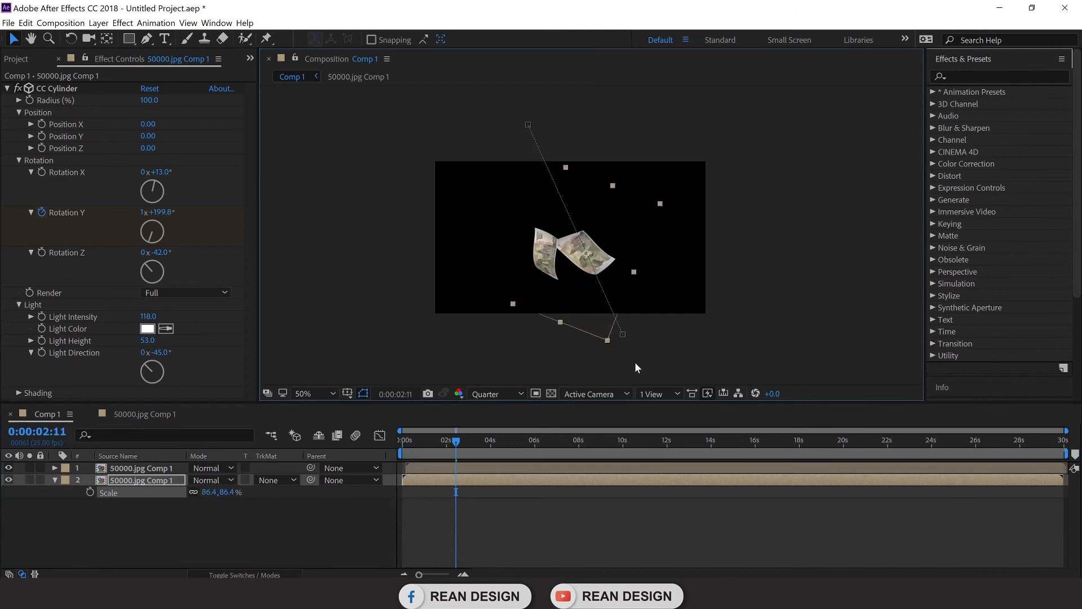
Duplicate both banknote layers above the originals and stagger the copies to start at about 1 and 2.3 seconds.
shift+click(493, 466)
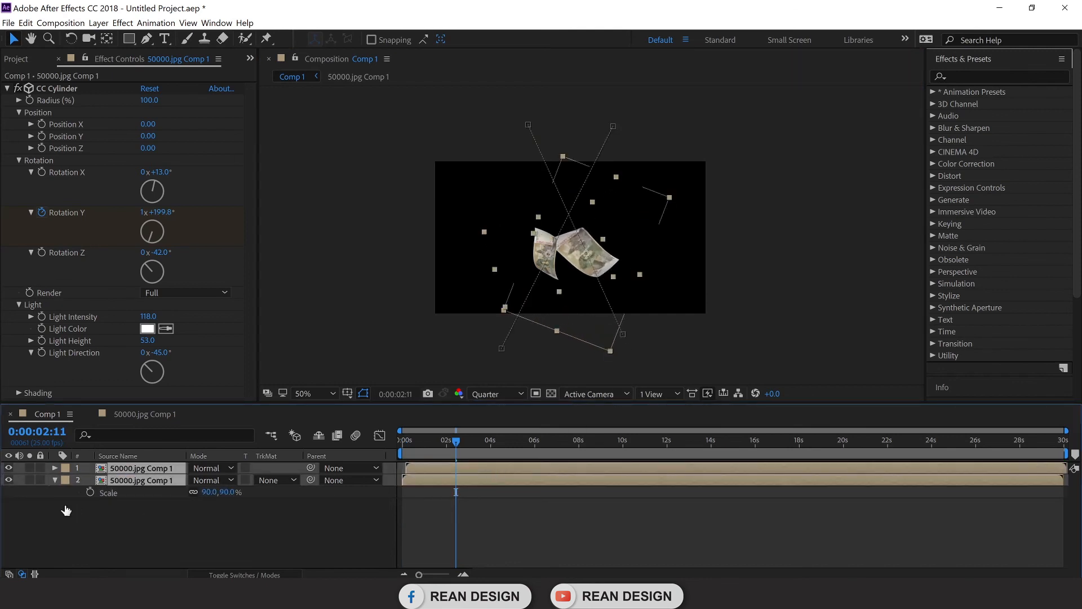
key(ctrl+d)
drag(128, 493, 127, 475)
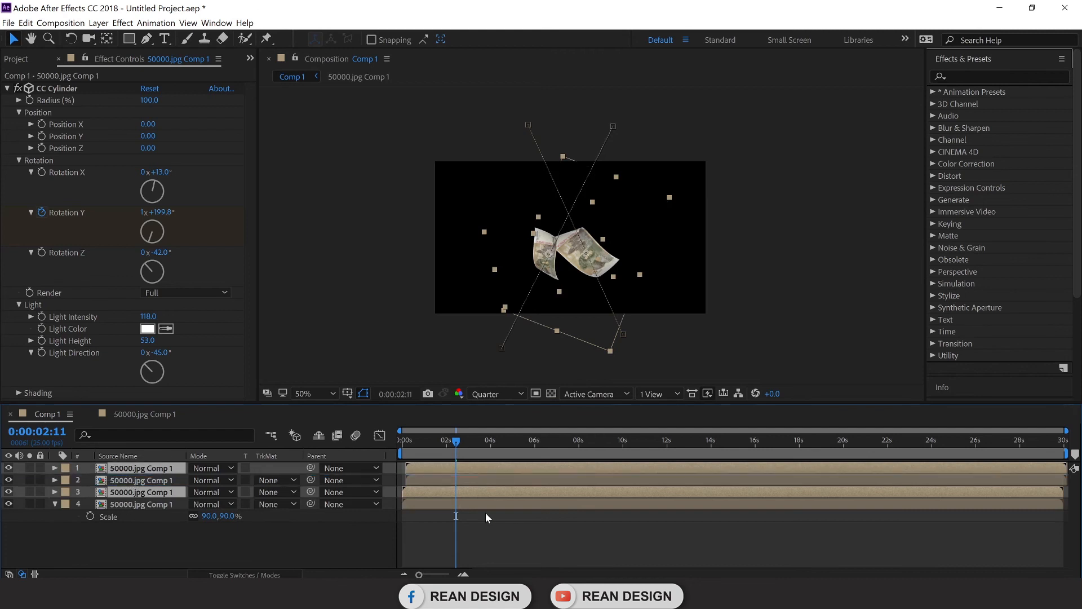
click(484, 541)
drag(424, 485, 472, 468)
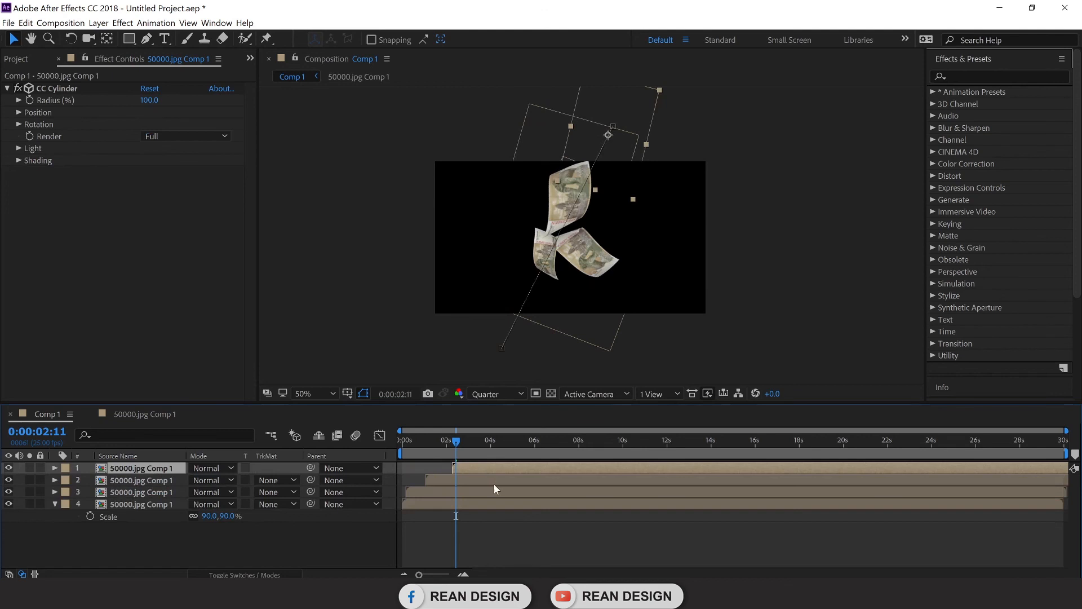
Reduce the second banknote layer's Scale to 48%.
click(463, 480)
drag(634, 140, 615, 164)
key(ctrl+z)
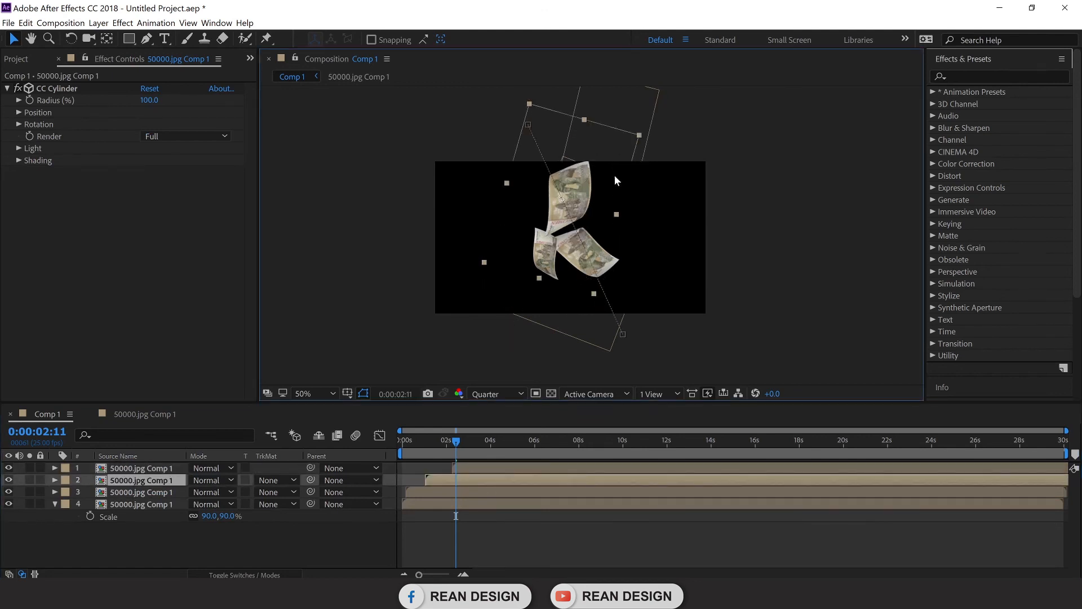
key(s)
drag(215, 492, 190, 492)
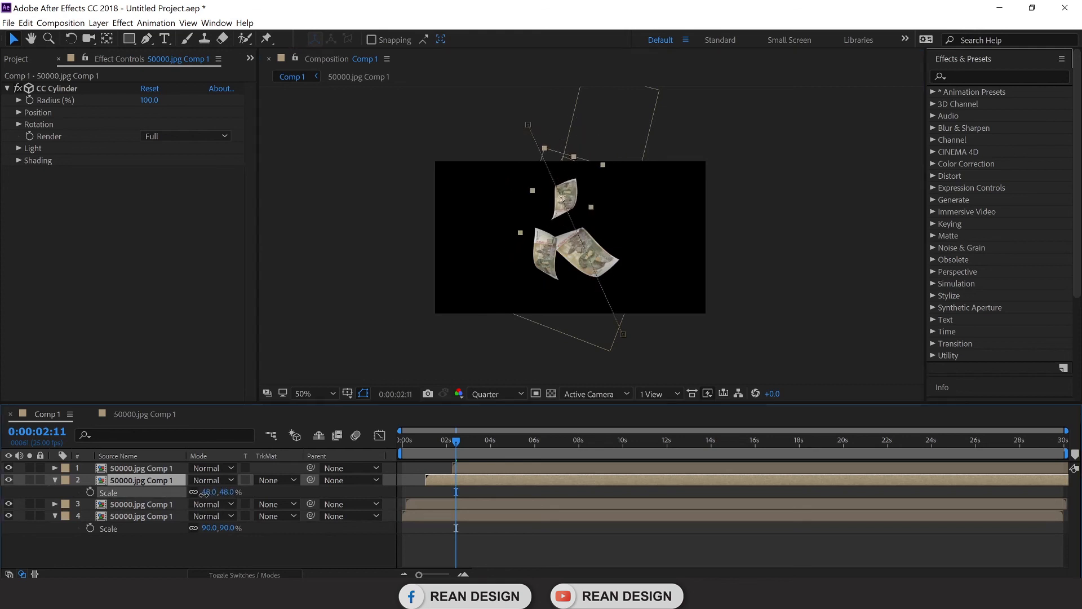
Set the topmost banknote layer's Scale to 68.2%.
click(468, 467)
key(s)
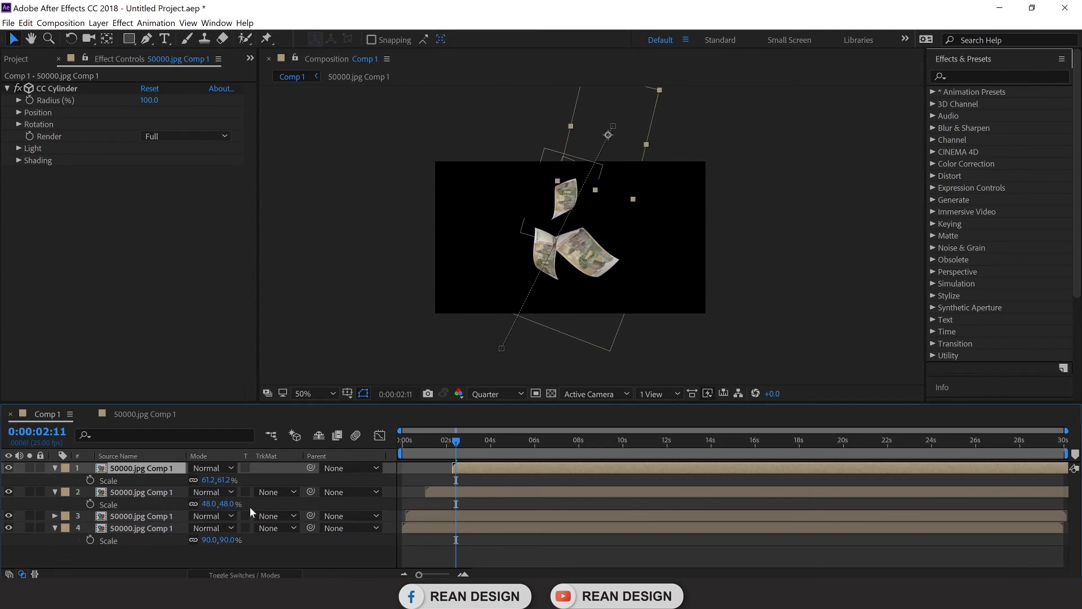
drag(225, 480, 282, 523)
click(536, 549)
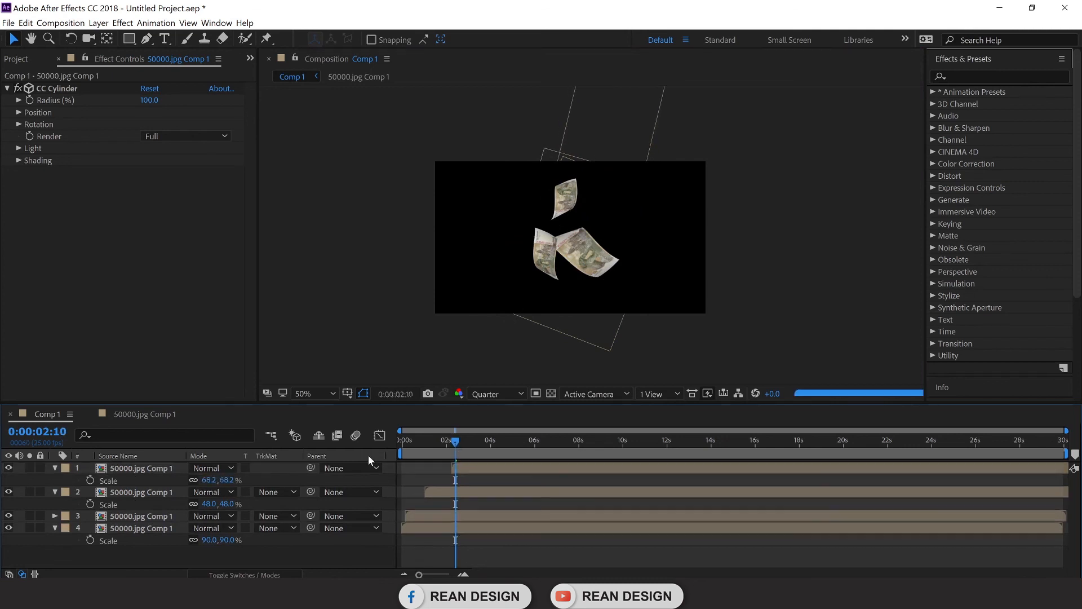
Preview the four falling banknotes from 0:00:00:00 until about four and a half seconds.
key(Home)
key(space)
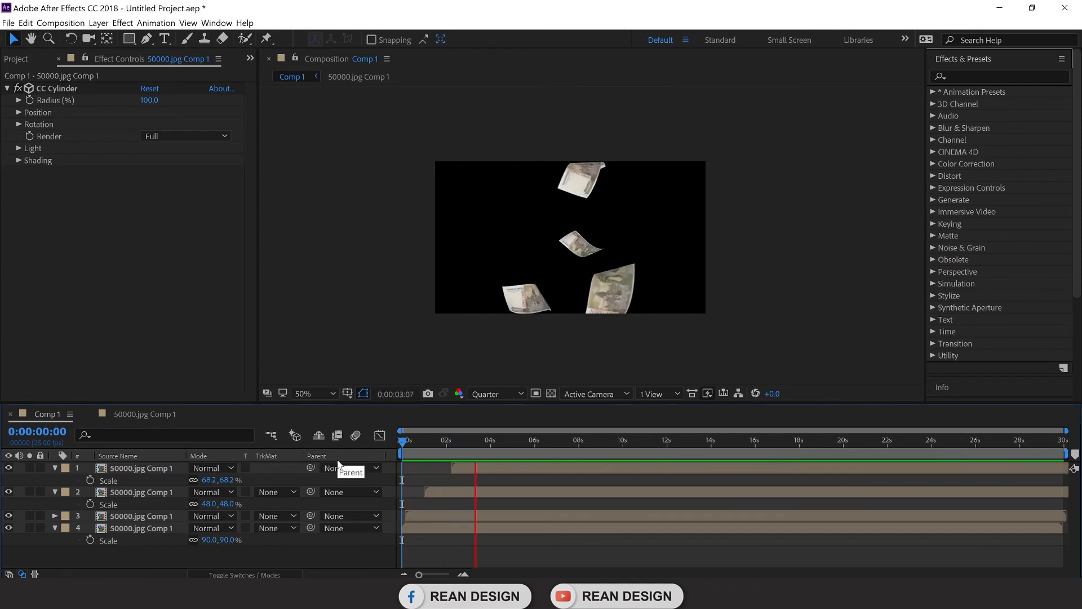
key(space)
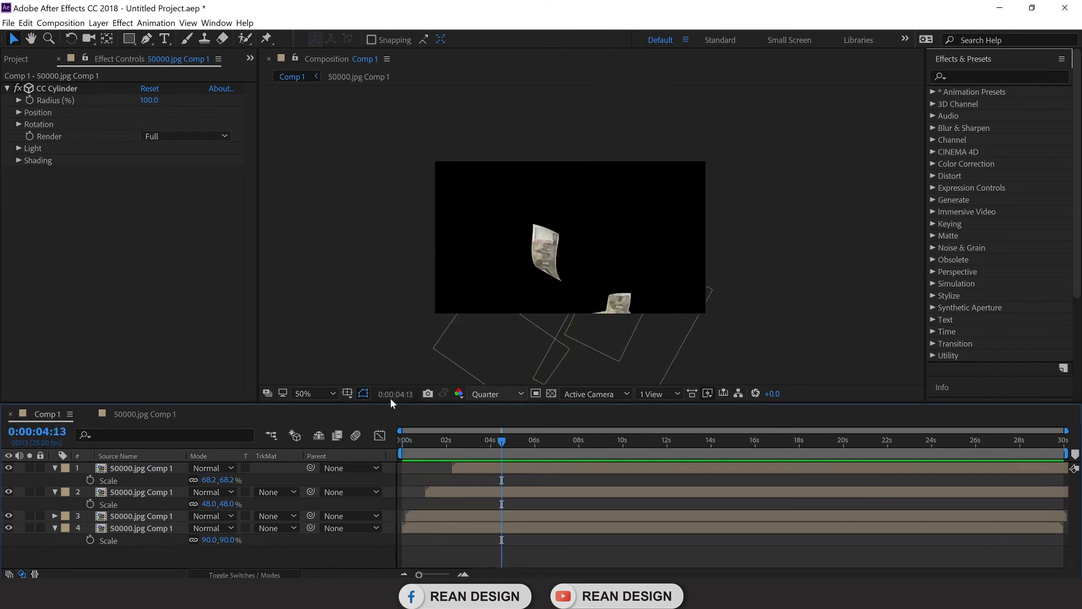
Fit the composition view up to 100% and end the work area at about 6 seconds.
click(330, 394)
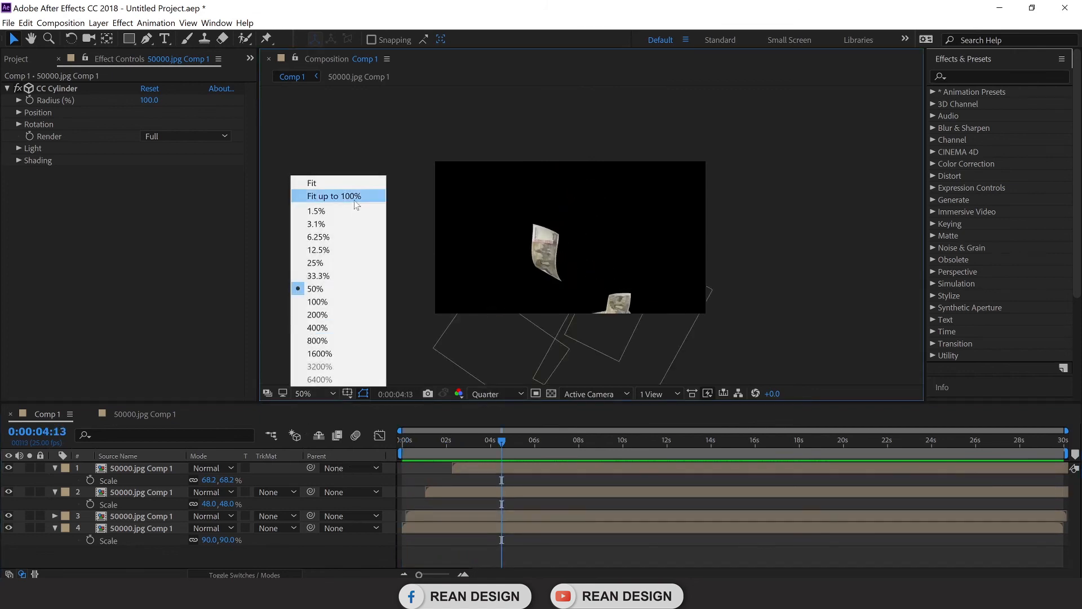
click(354, 201)
drag(498, 443, 359, 444)
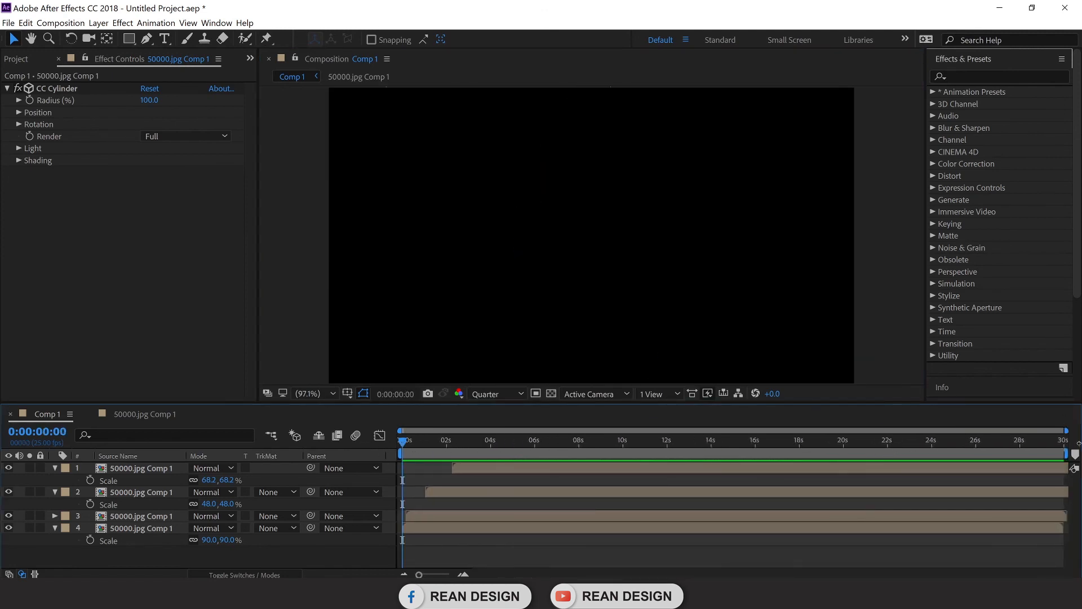
mouse_move(969, 460)
mouse_down()
mouse_move(595, 461)
mouse_move(542, 478)
mouse_up()
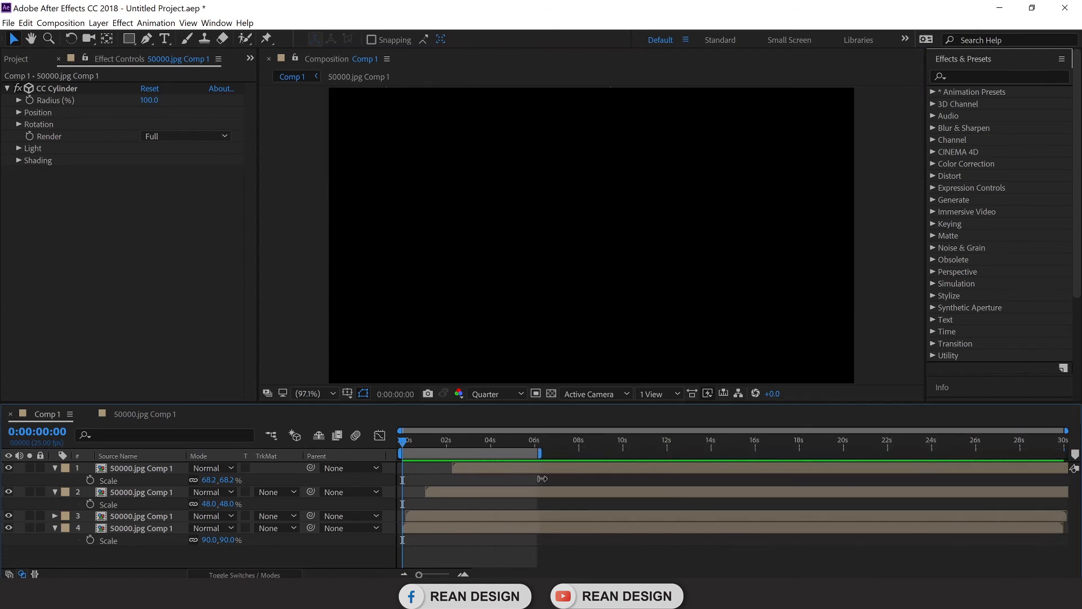
drag(1066, 430, 573, 430)
Set the preview resolution to Half and play the four-banknote animation, stopping at about three seconds.
click(501, 395)
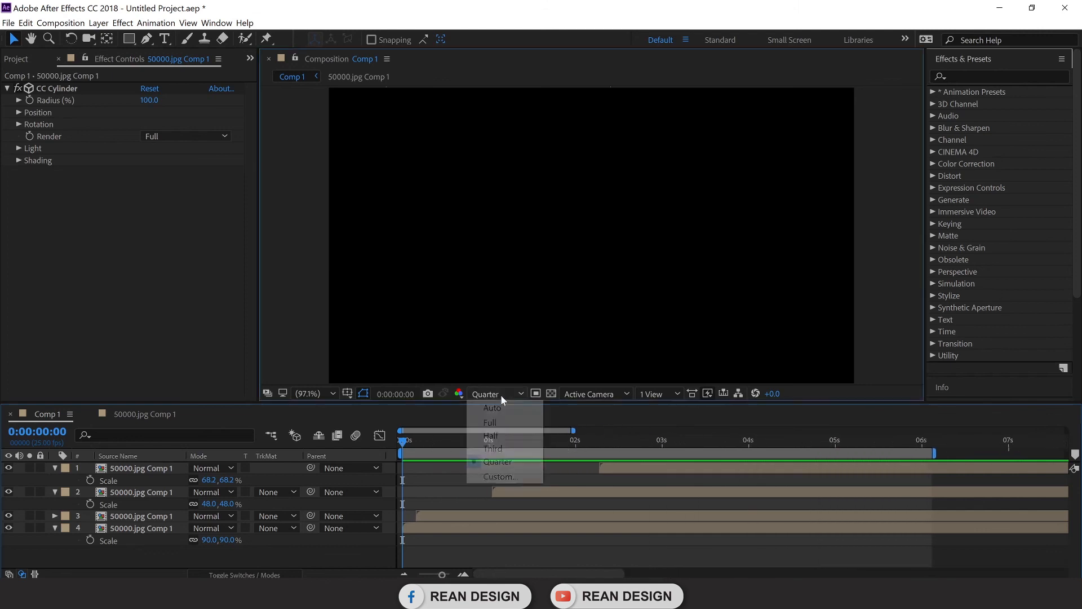
click(510, 434)
key(space)
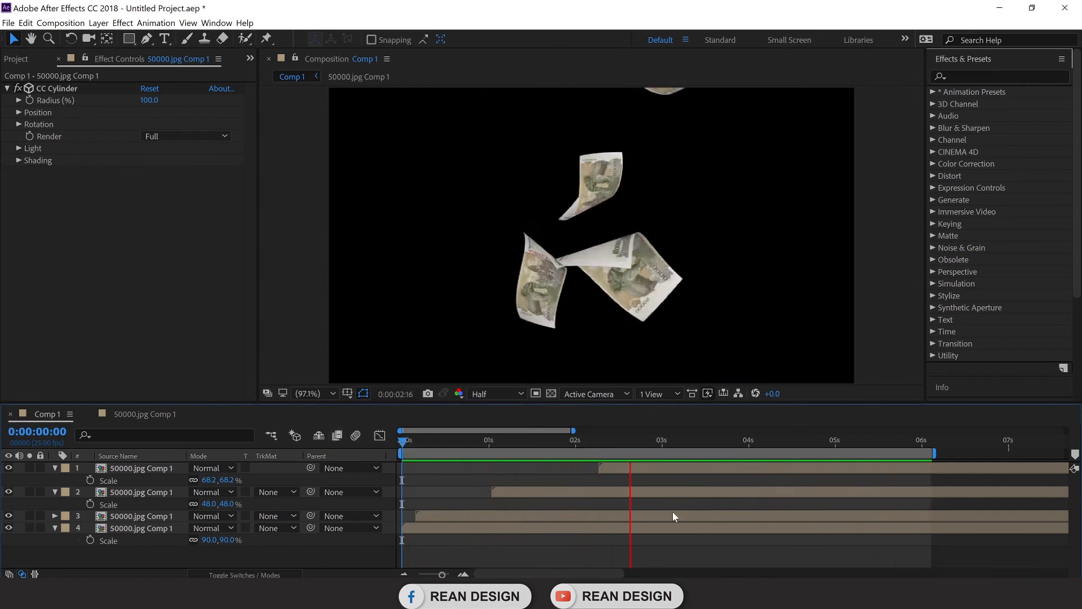
key(space)
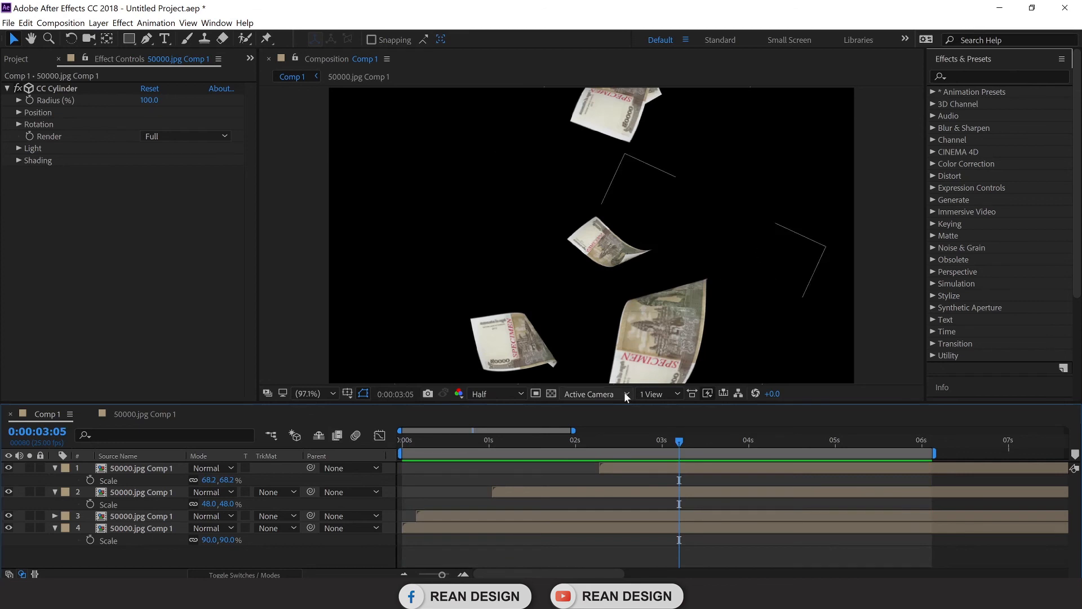
click(878, 299)
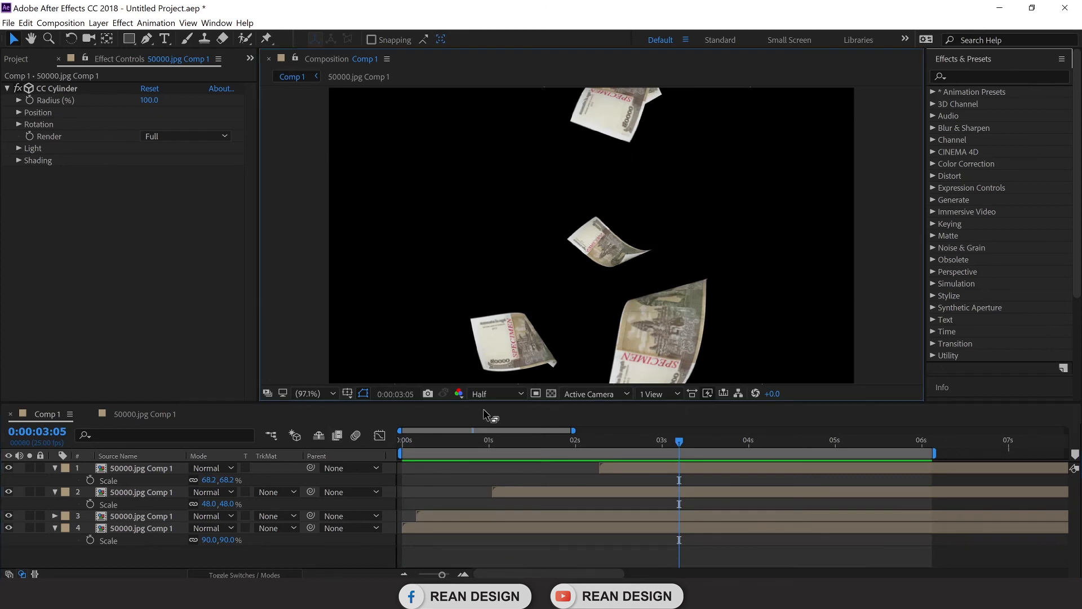